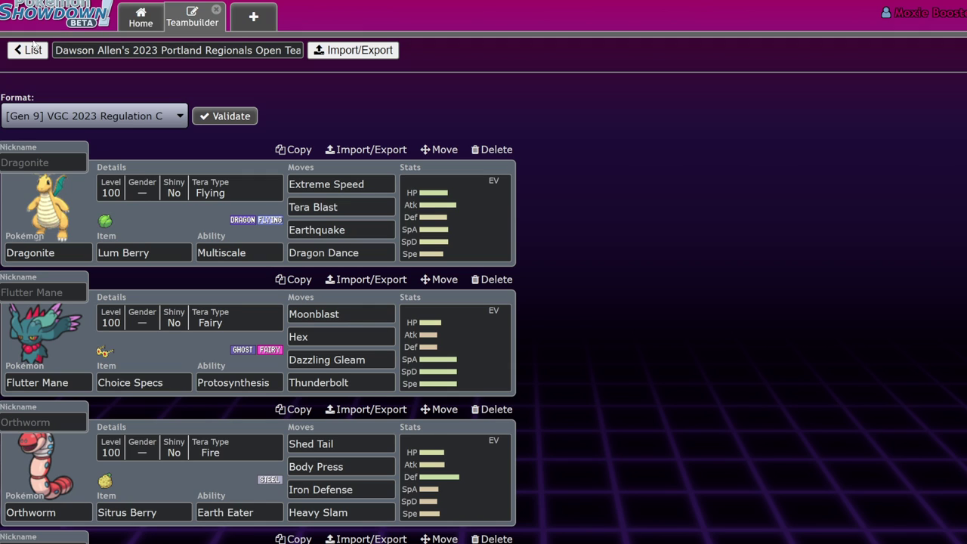
Return to the team list and open the Portland Regionals team featuring Kingambit, Torkoal and Jumpluff.
left_click(27, 50)
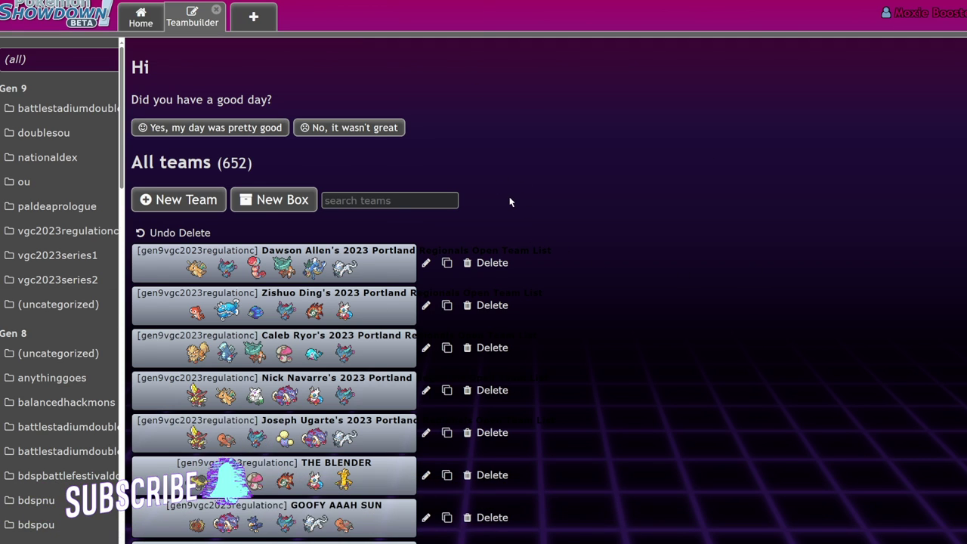
scroll(459, 252, "down", 2)
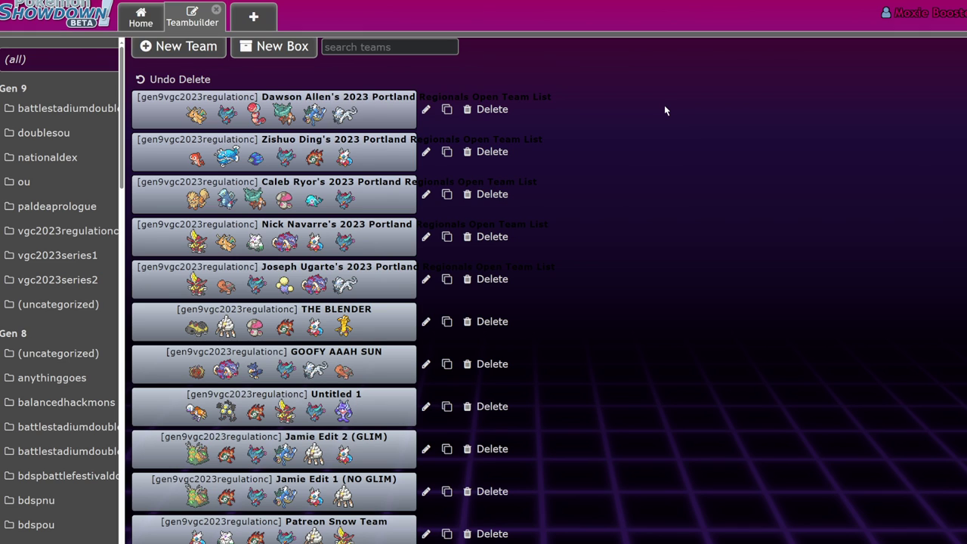
scroll(665, 105, "up", 2)
scroll(679, 116, "down", 1)
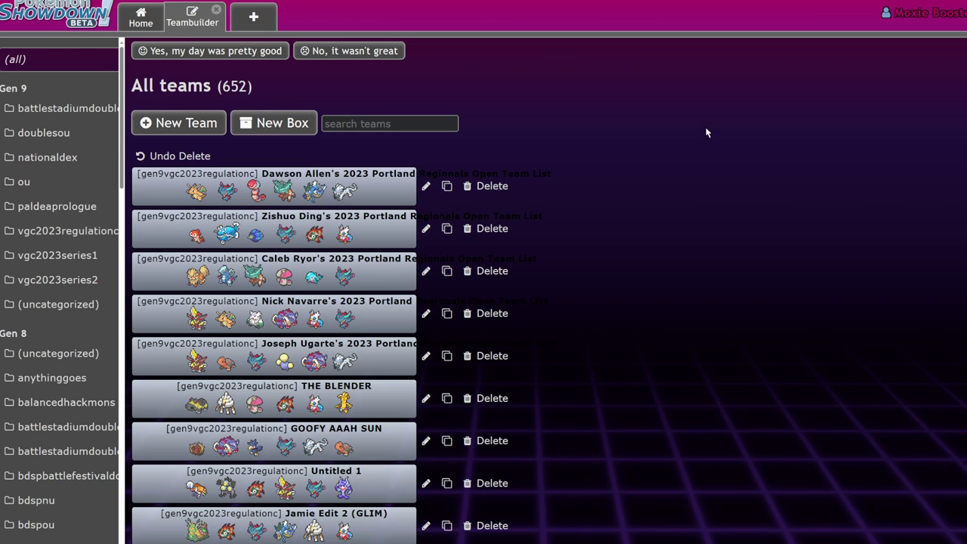
left_click(351, 356)
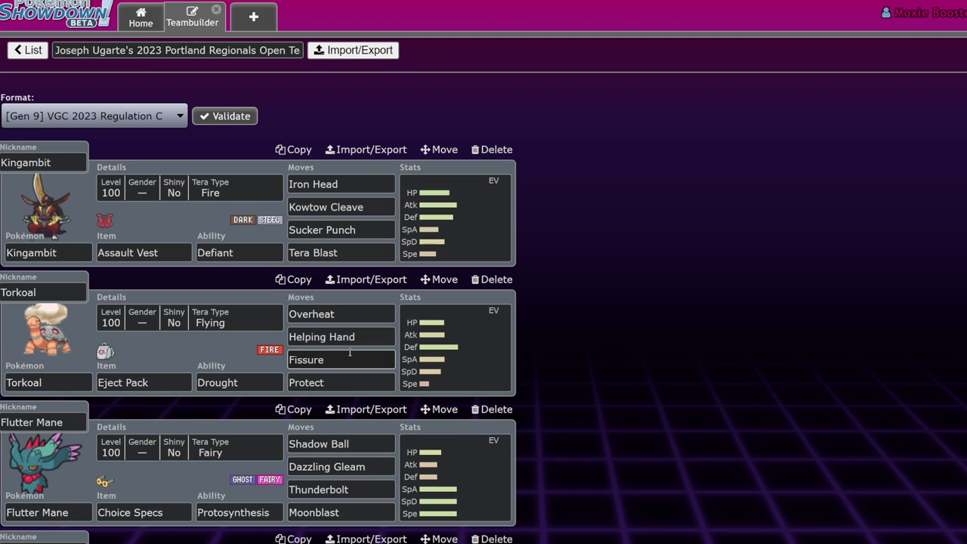
Review the stats and sets of Kingambit, Jumpluff and Torkoal.
left_click(463, 210)
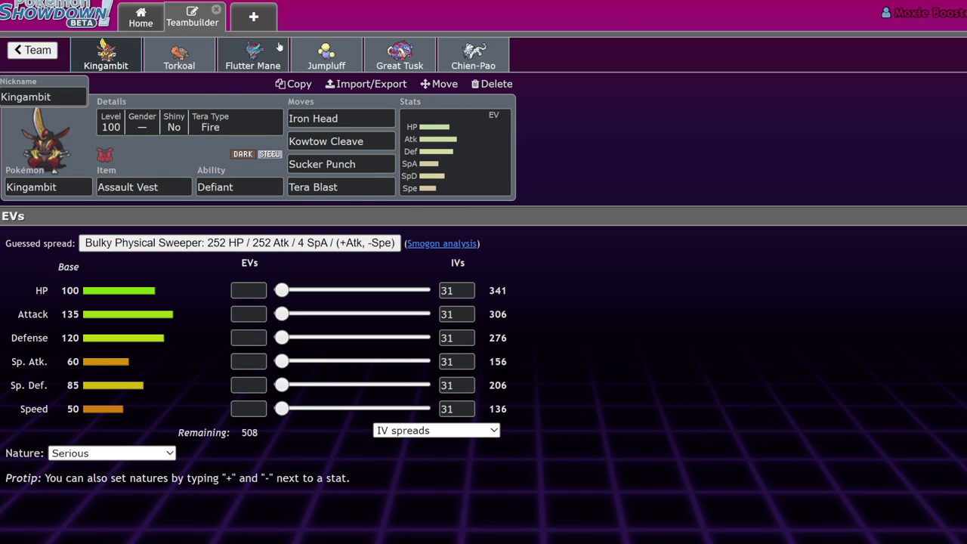
left_click(325, 55)
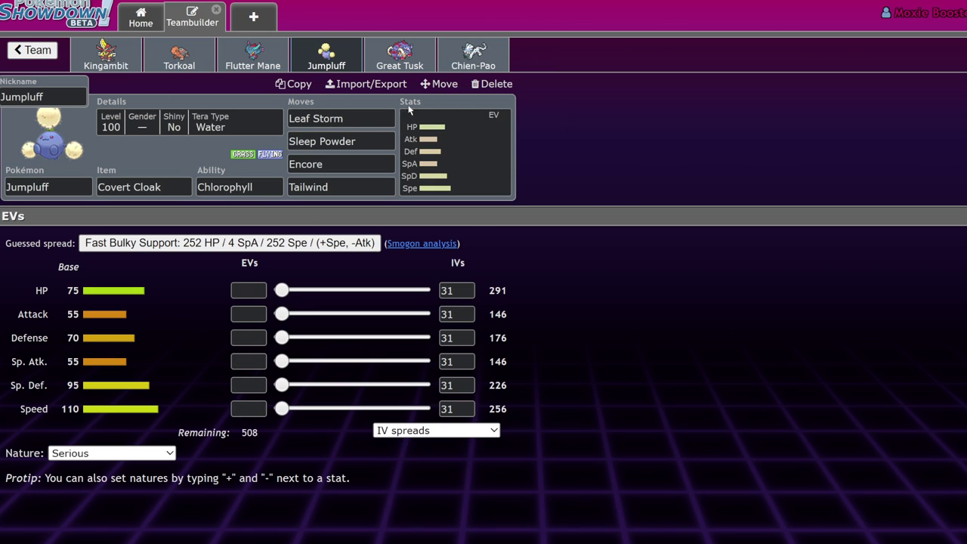
left_click(179, 55)
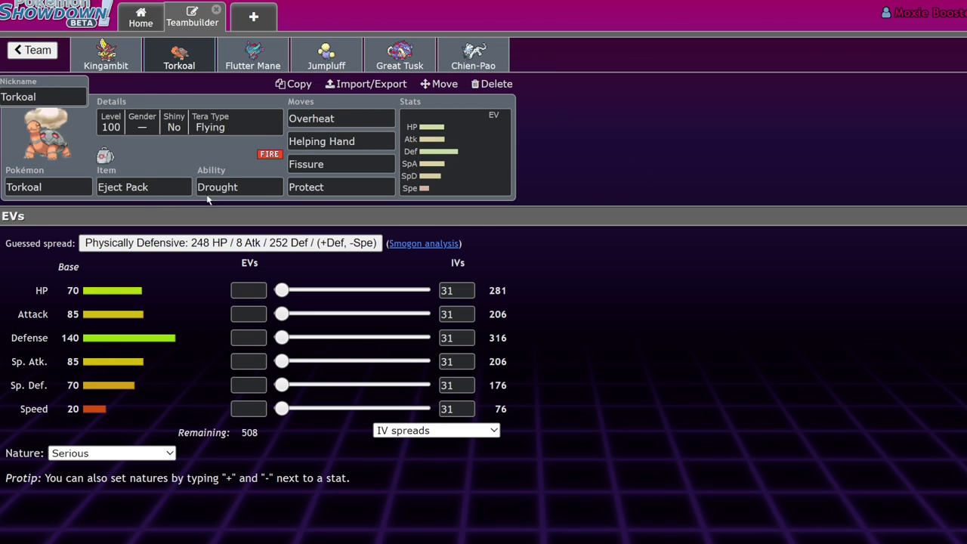
Set Jumpluff's level to 50.
left_click(334, 55)
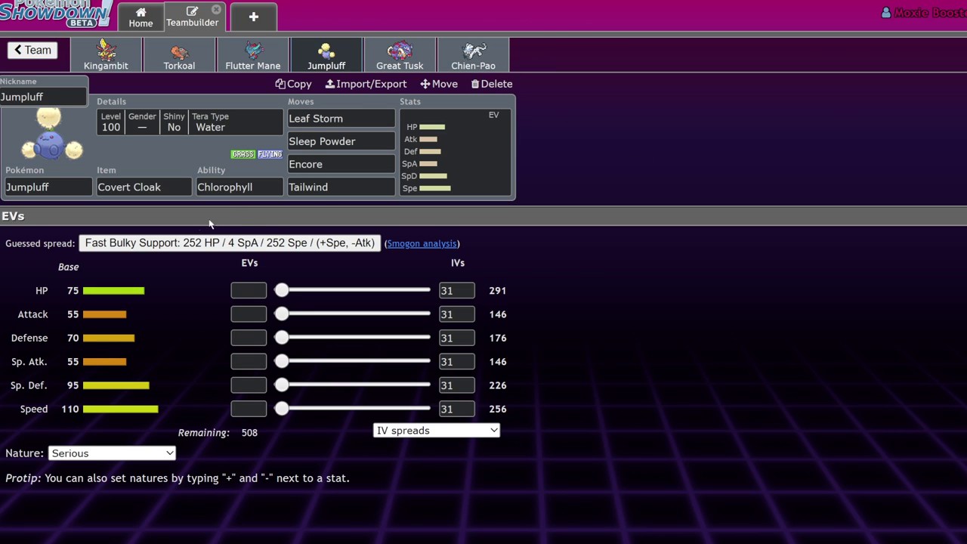
left_click(177, 130)
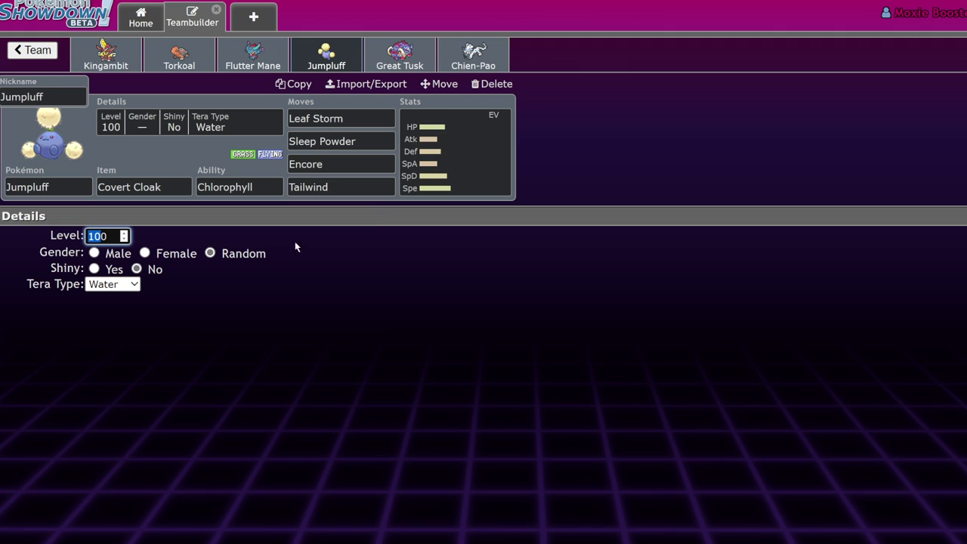
type("50")
key("Return")
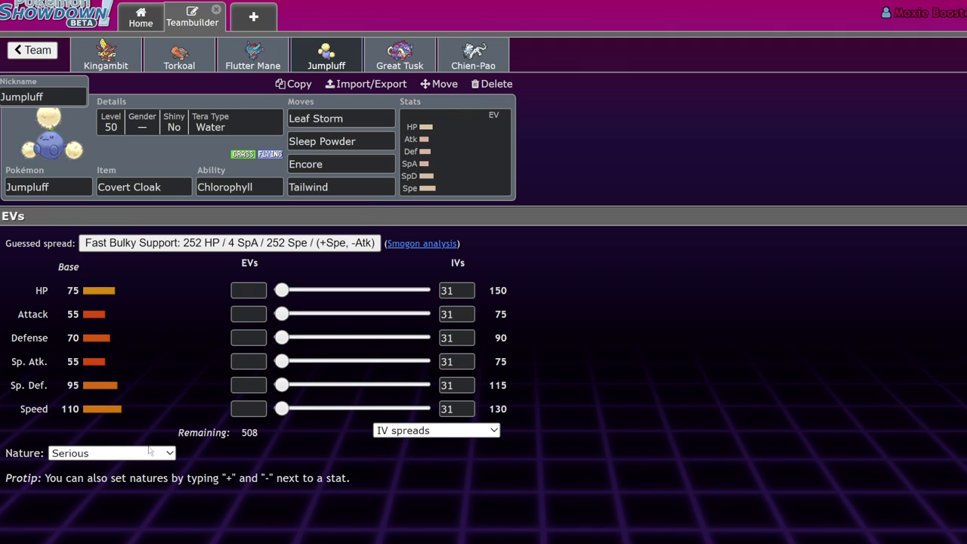
Allocate 196 Speed EVs to Jumpluff and check the resulting Speed stat.
left_click_drag(281, 408, 391, 408)
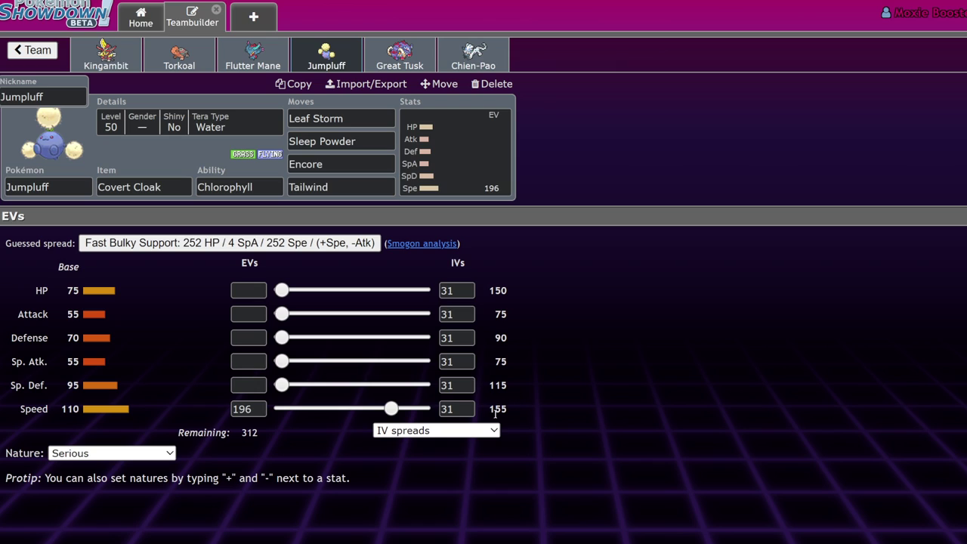
left_click_drag(491, 413, 588, 413)
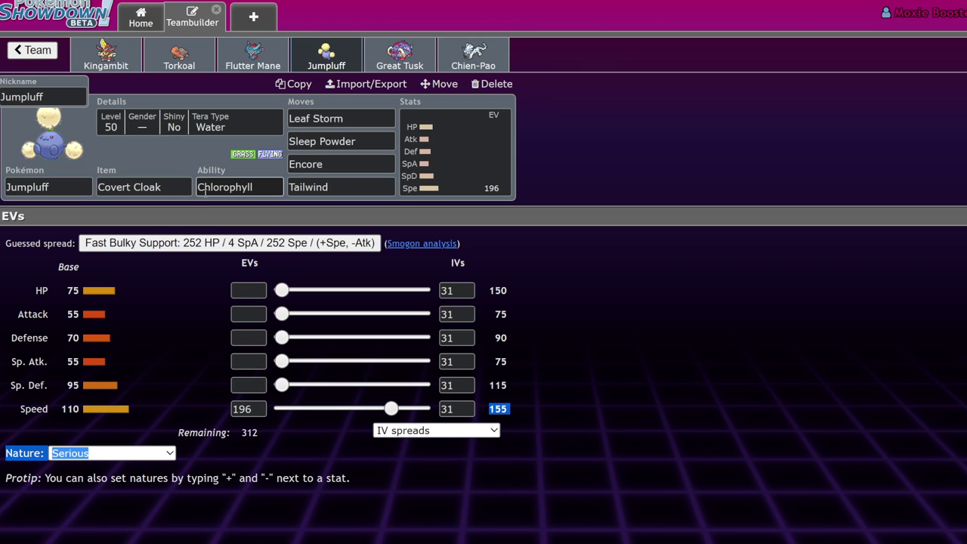
left_click(652, 283)
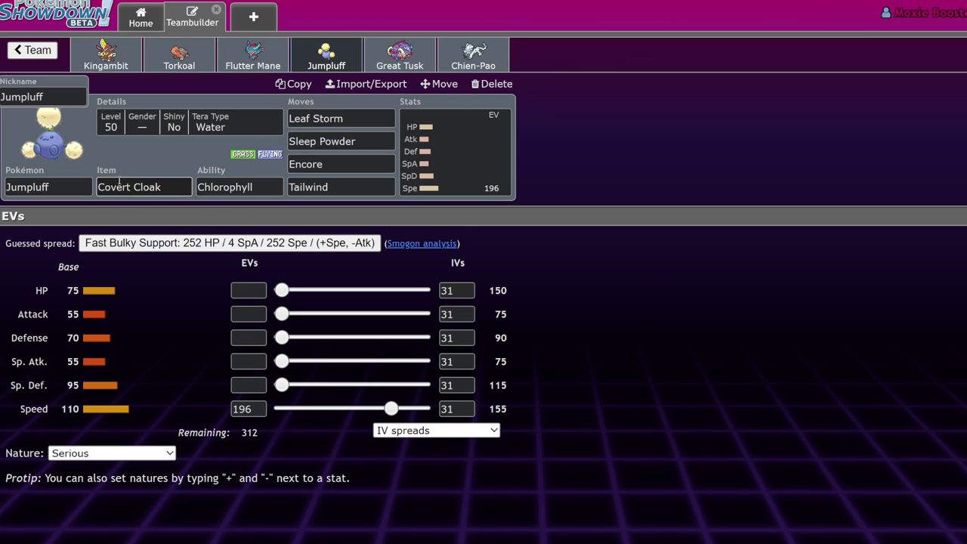
Look through the sets of Torkoal, Flutter Mane, Great Tusk and Kingambit, ending on Jumpluff.
left_click(179, 54)
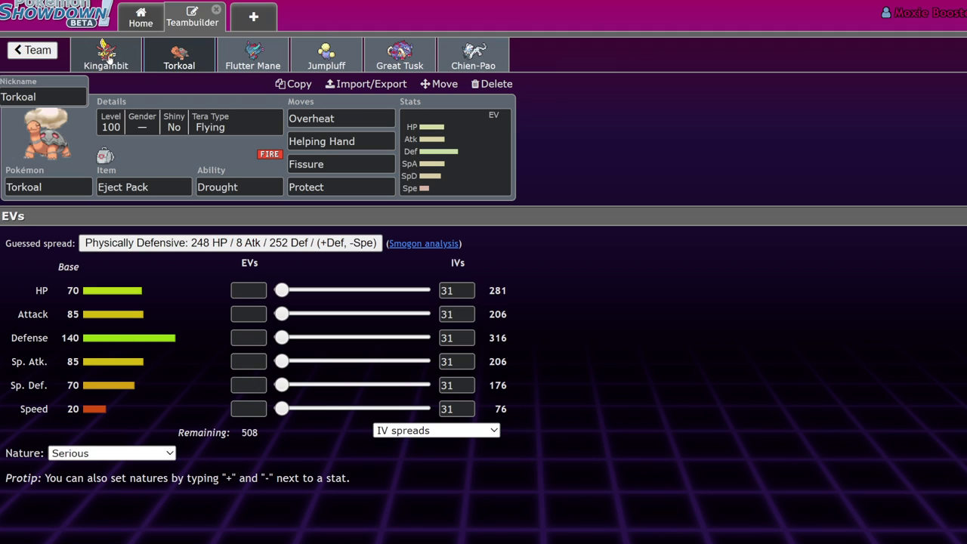
left_click(274, 53)
left_click(421, 51)
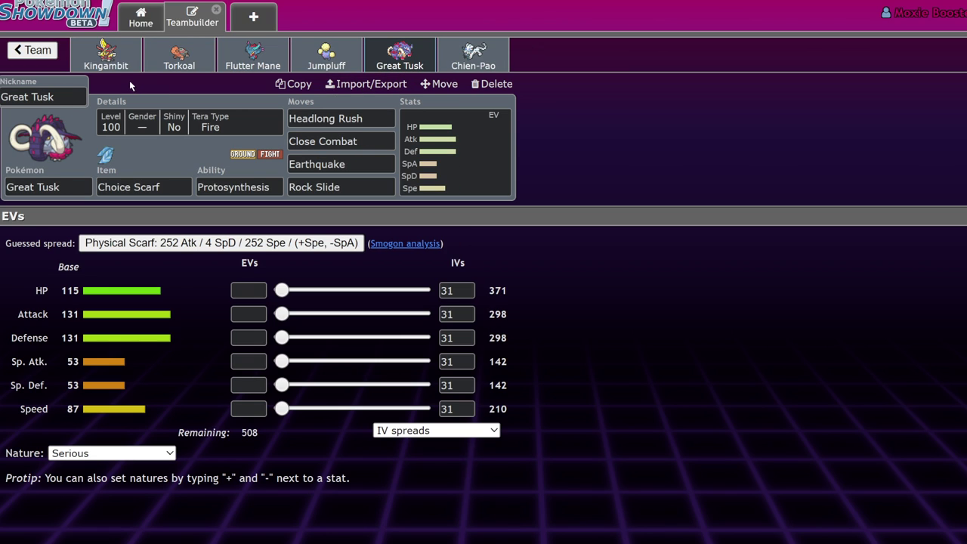
left_click(168, 65)
left_click(86, 67)
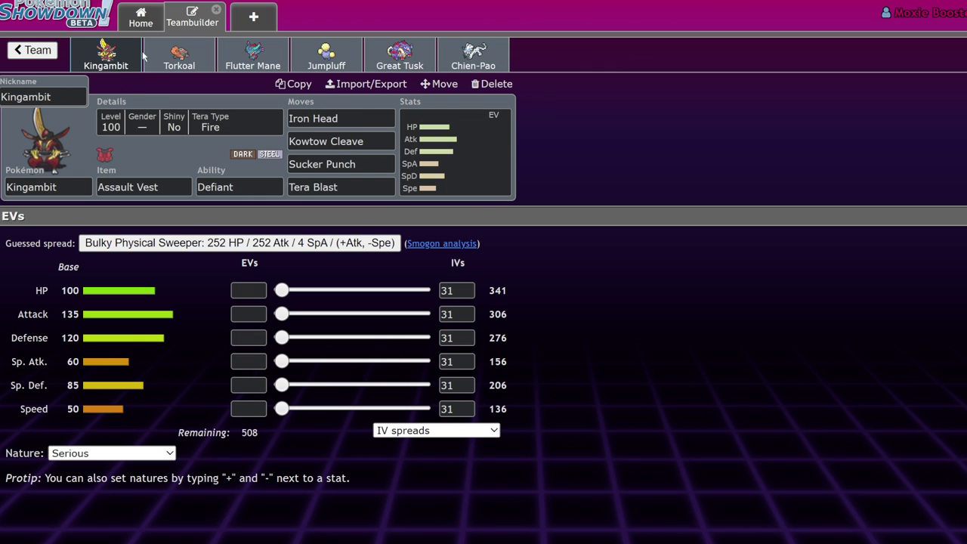
left_click(332, 65)
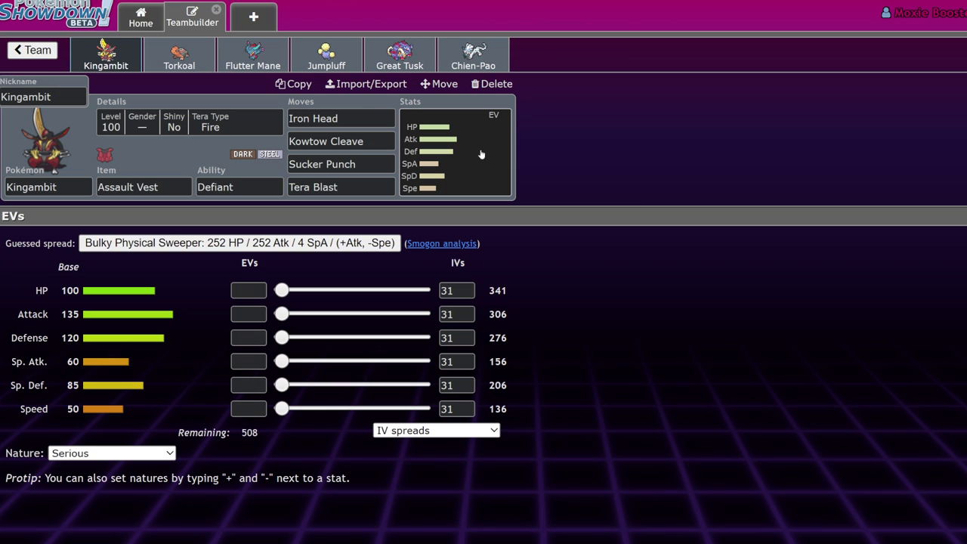
left_click(322, 72)
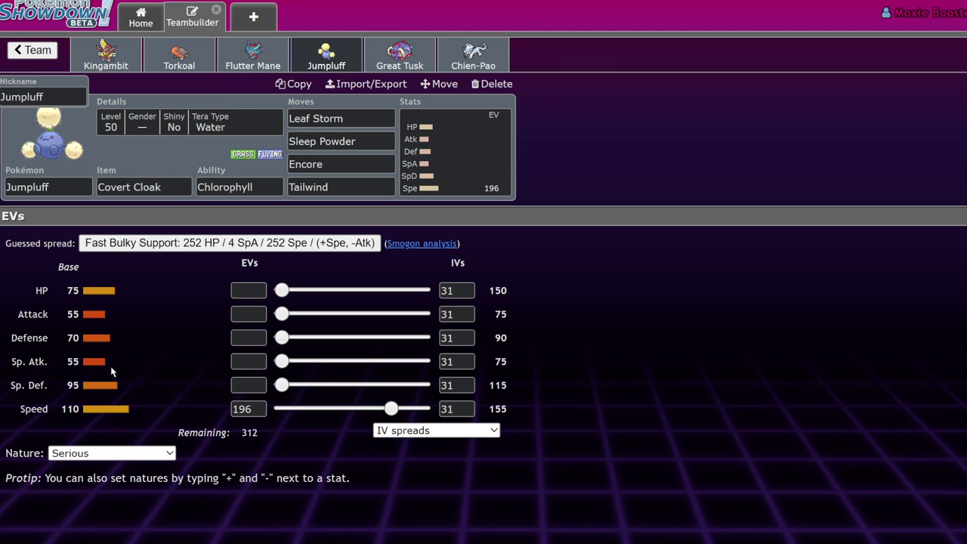
Inspect the descriptions of Jumpluff's Leaf Storm and Encore moves.
left_click(375, 123)
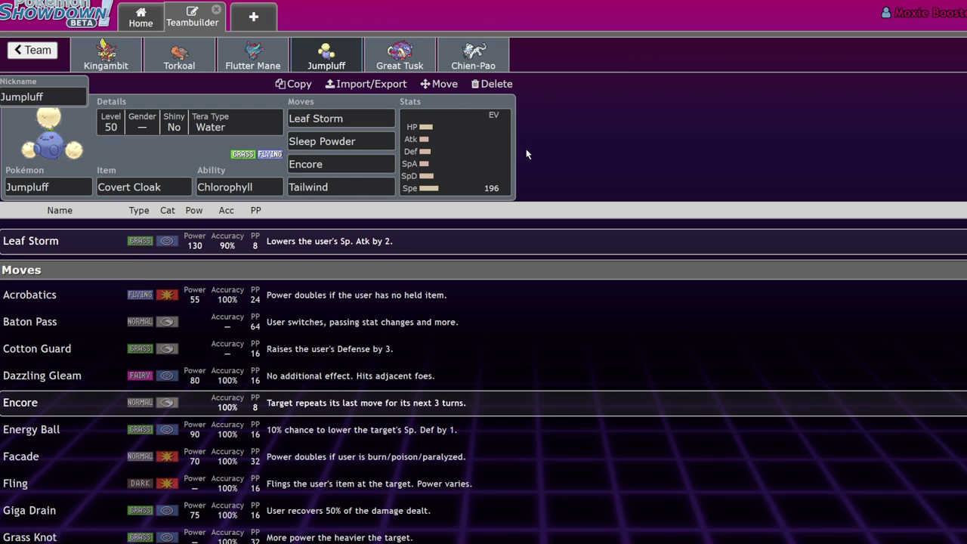
key("shift+Tab")
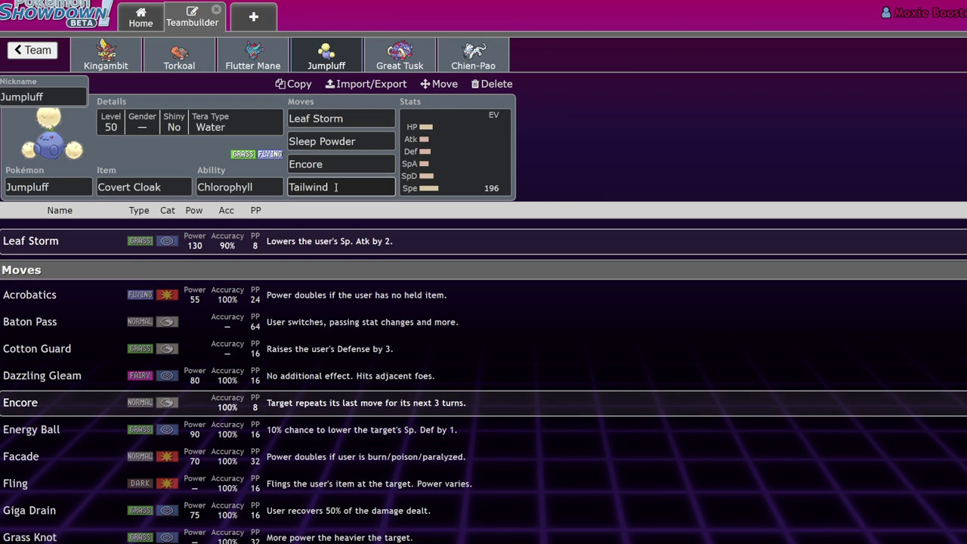
key("shift+Tab")
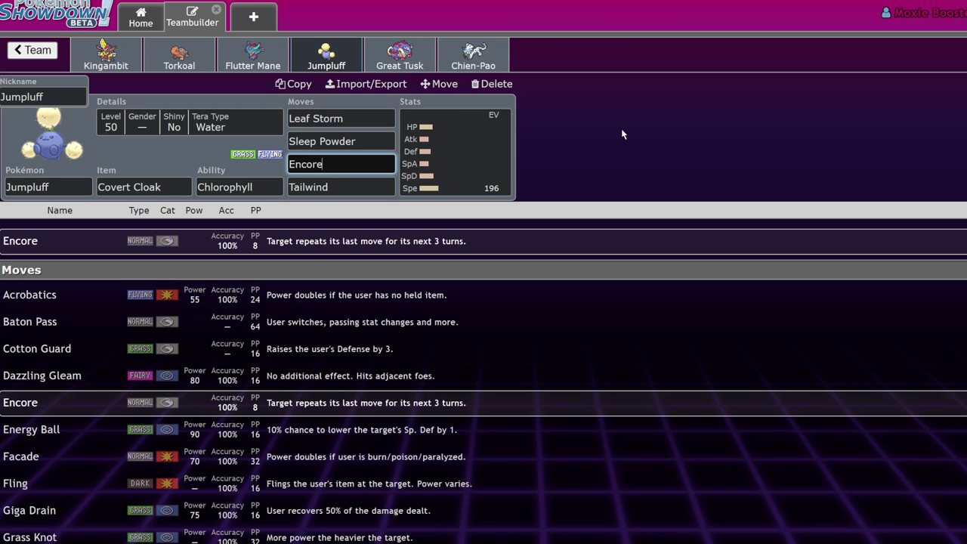
Remove all Speed EVs from Jumpluff.
left_click(464, 173)
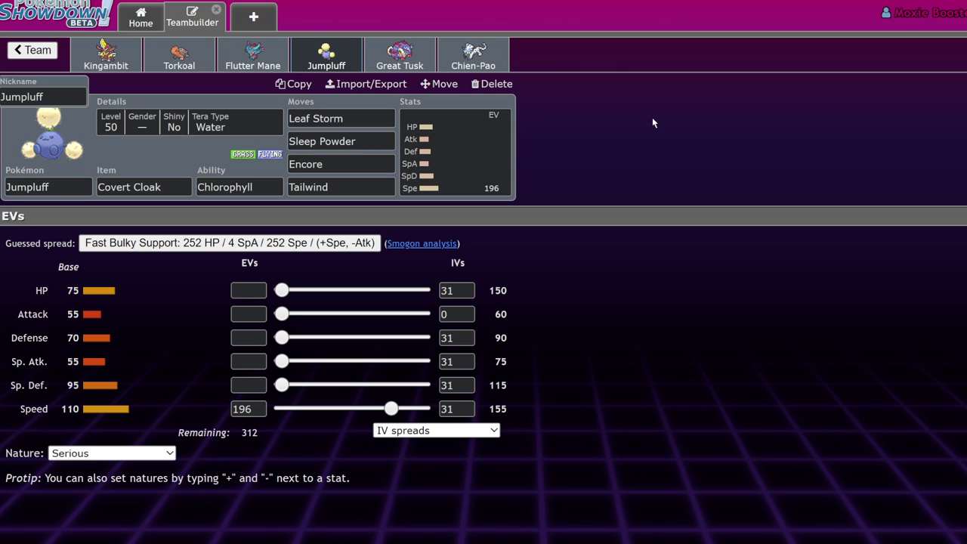
left_click_drag(390, 409, 281, 409)
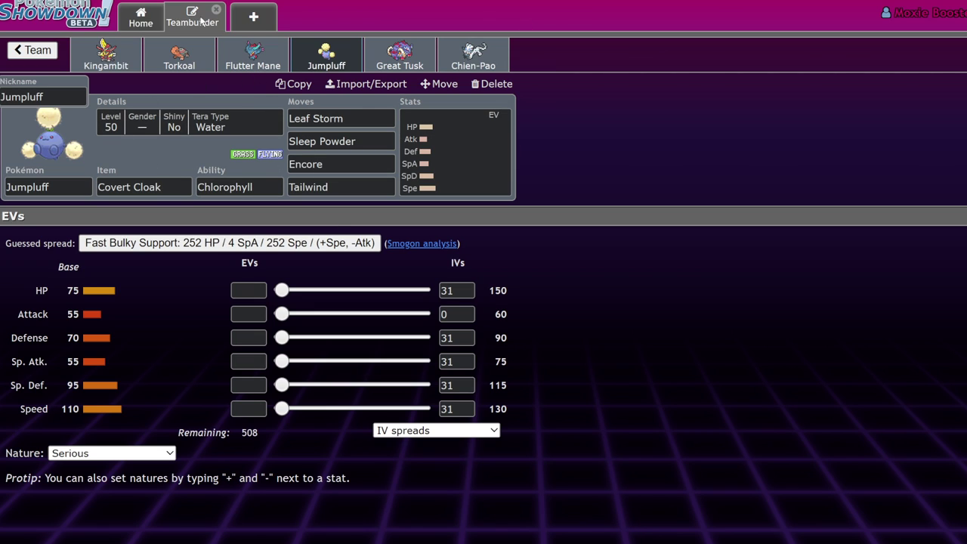
Compare the sets and Tera types of Chien-Pao and Great Tusk, ending on Kingambit's details.
left_click(474, 57)
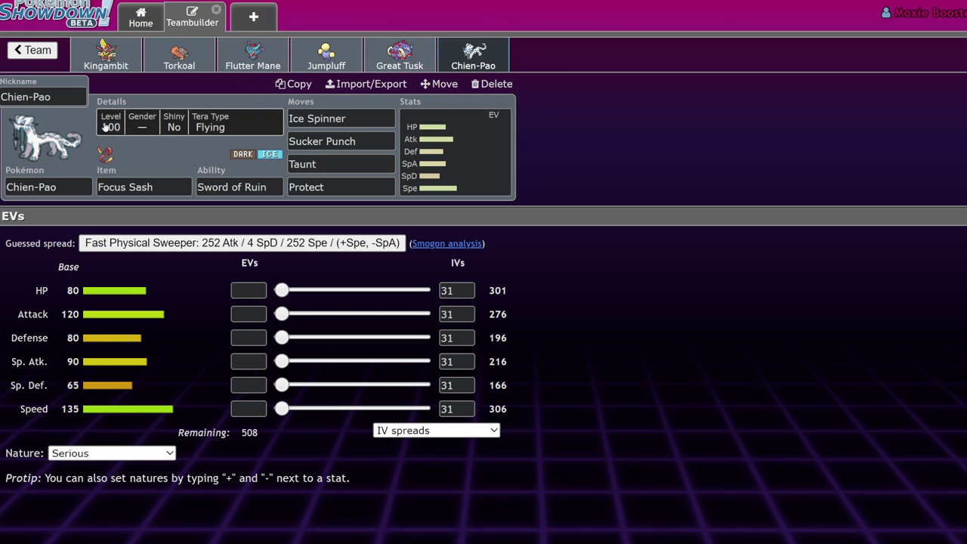
left_click(404, 59)
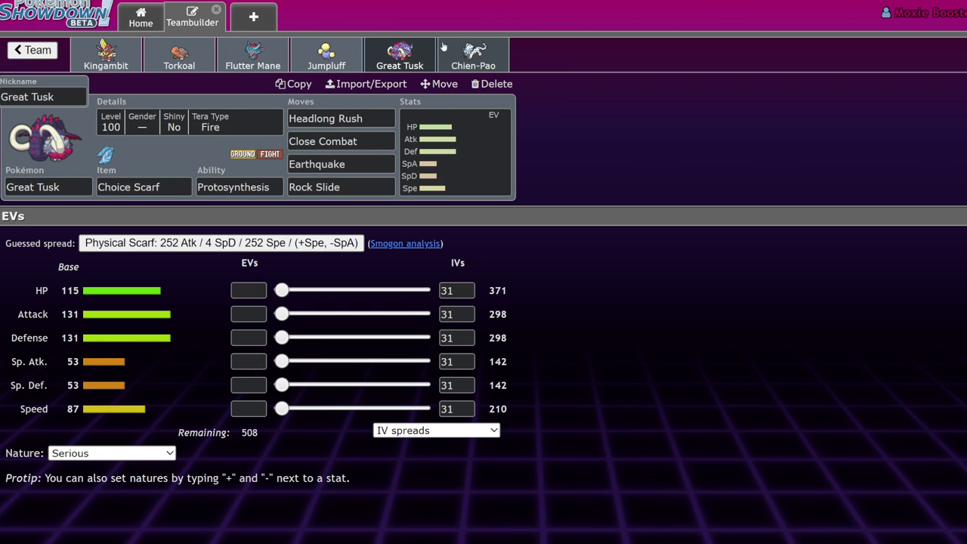
left_click(461, 61)
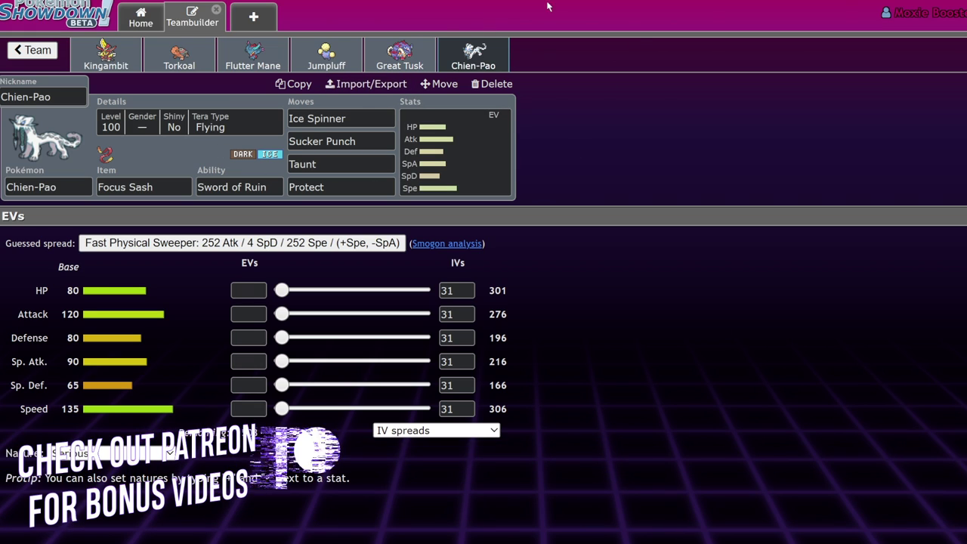
left_click(276, 127)
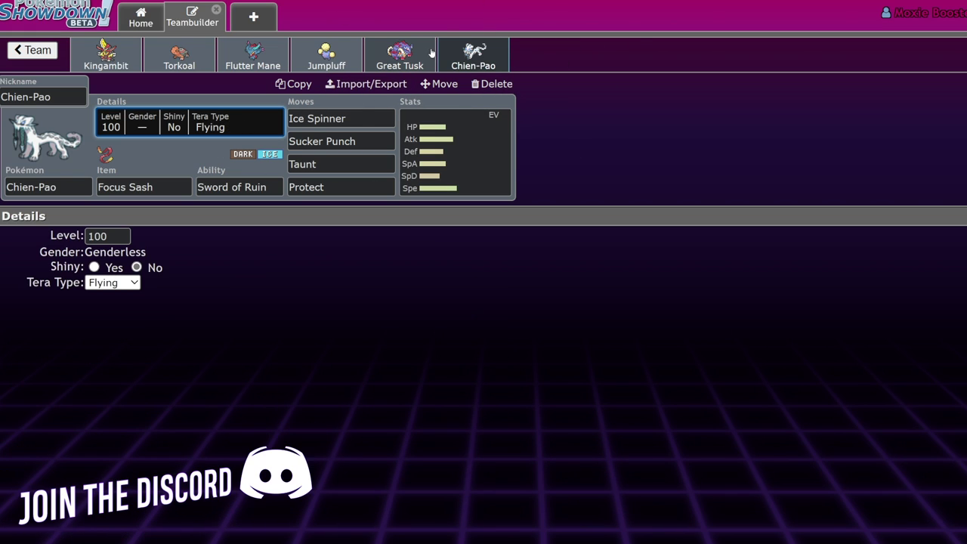
left_click(400, 57)
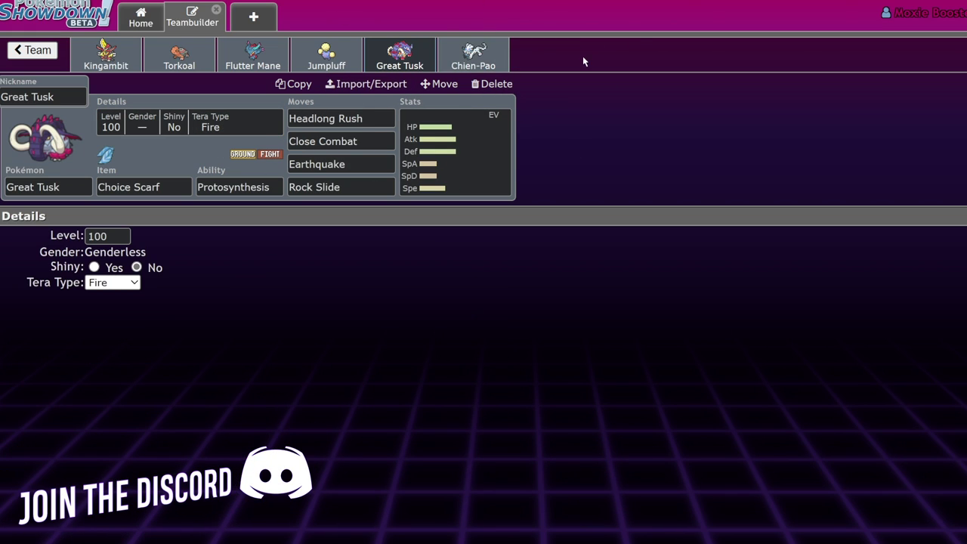
left_click(482, 68)
left_click(94, 57)
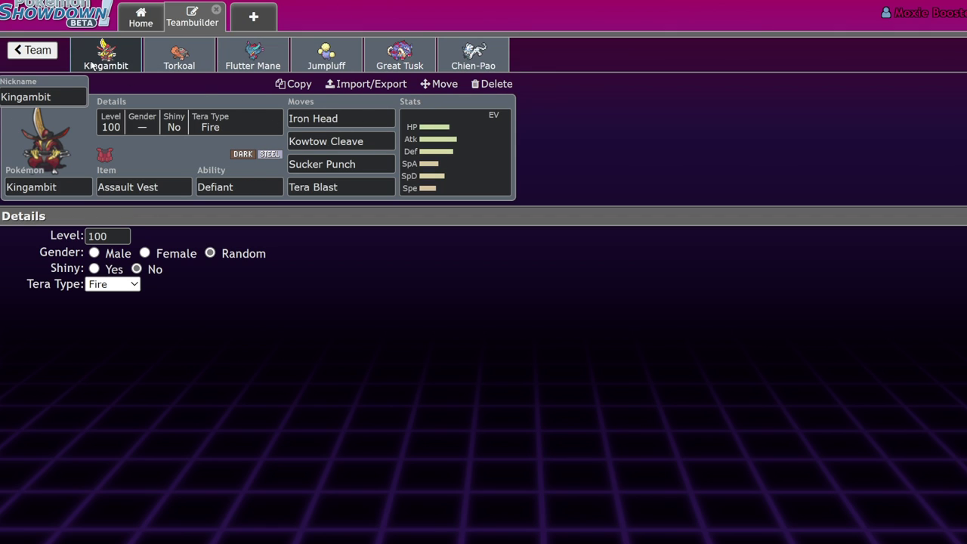
Examine Flutter Mane's stats and compare its set with Jumpluff's.
left_click(256, 67)
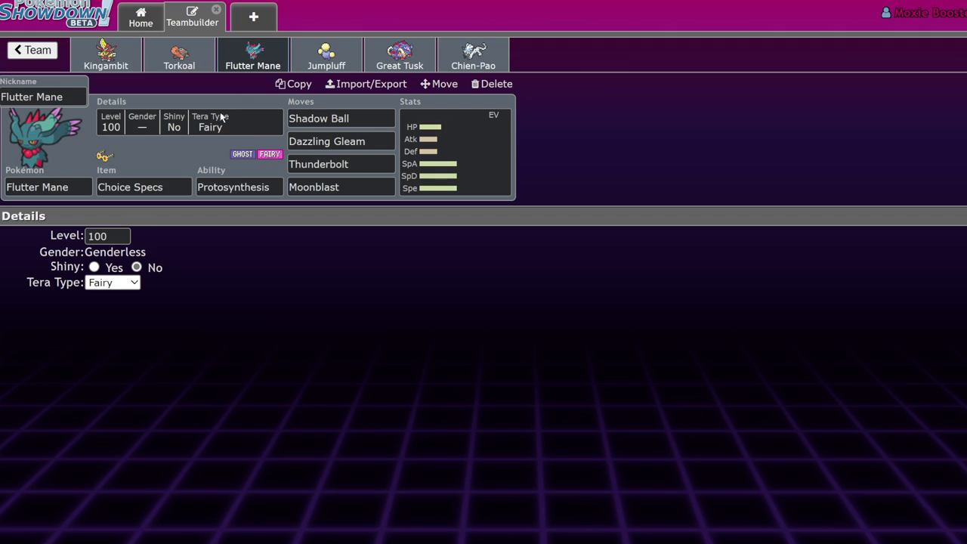
left_click(471, 182)
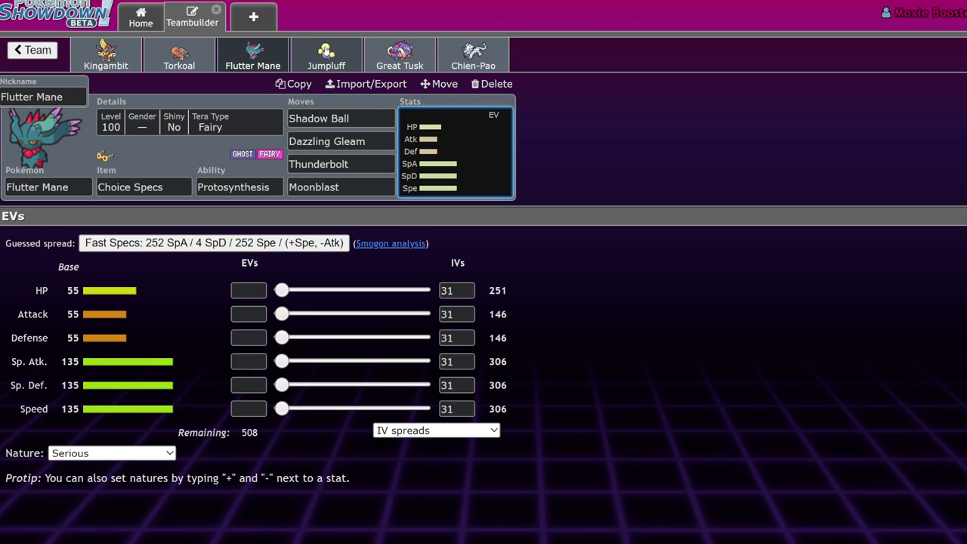
left_click(328, 52)
left_click(250, 61)
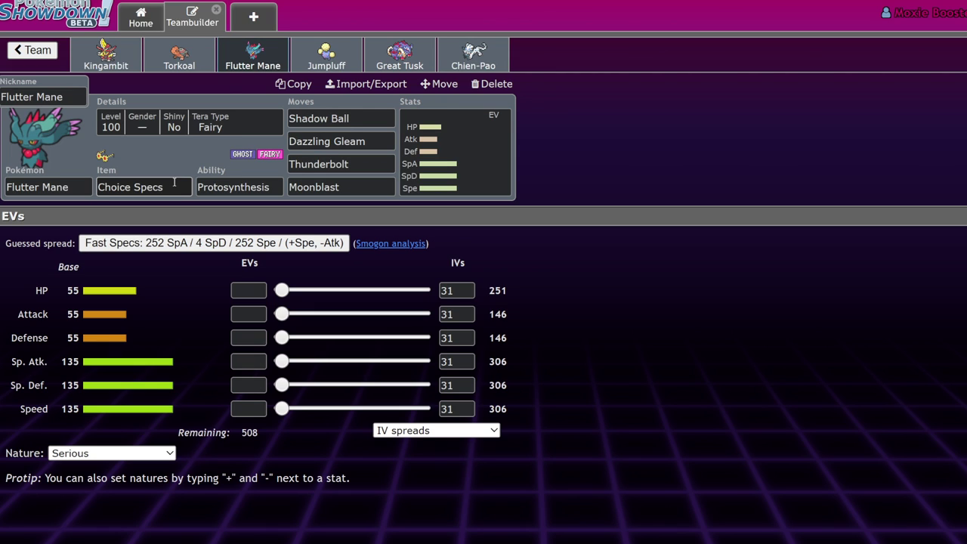
left_click(312, 70)
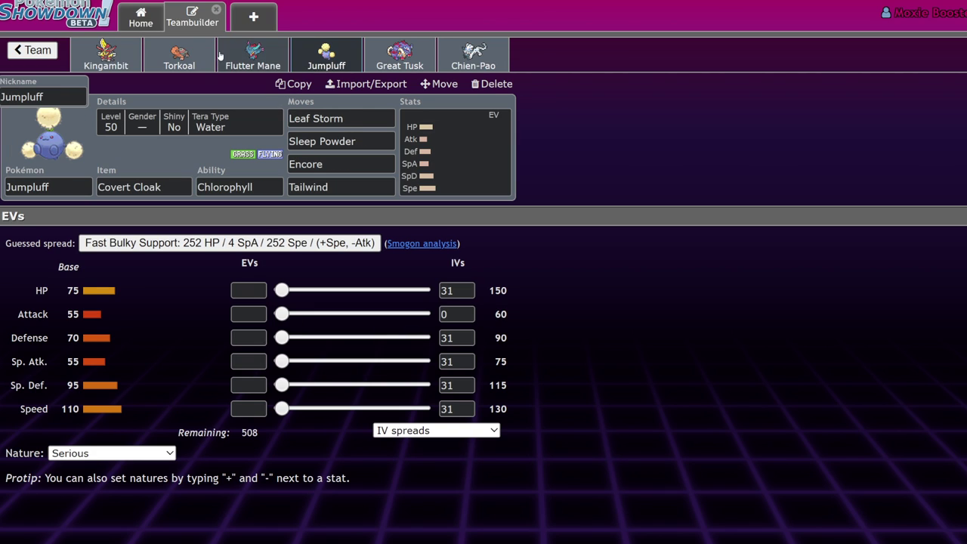
left_click(249, 62)
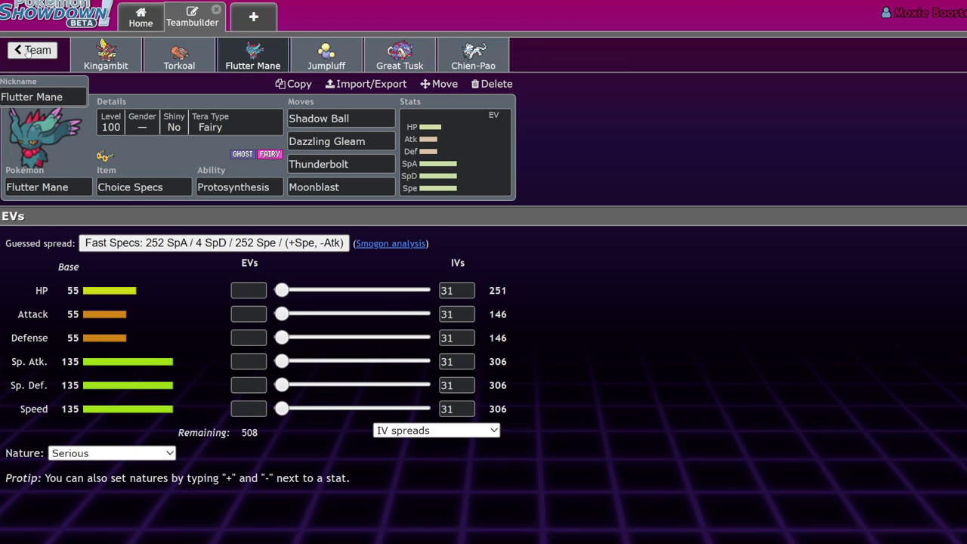
left_click(328, 68)
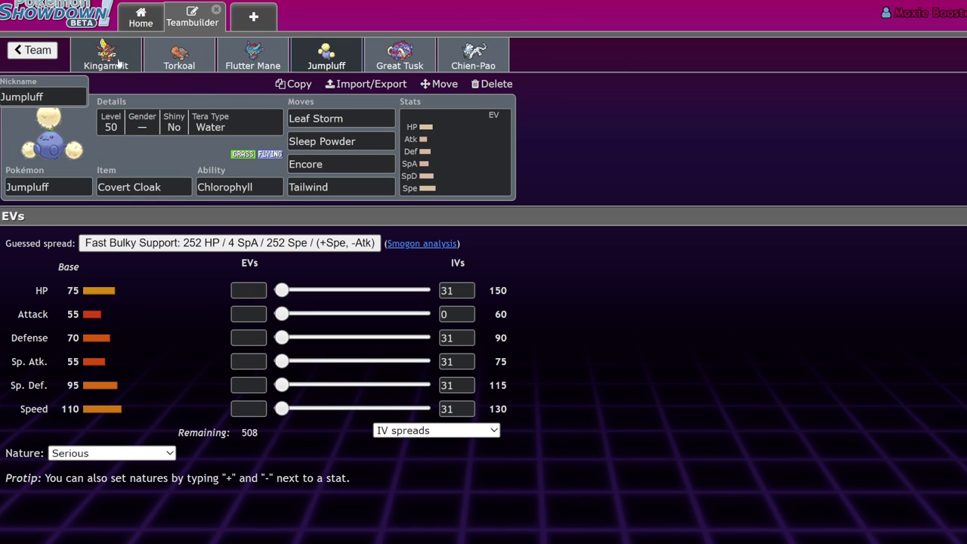
Return to the team list, open the Regulation C team with Kingambit, Dragonite and Abomasnow, and show Kingambit's stats.
left_click(36, 50)
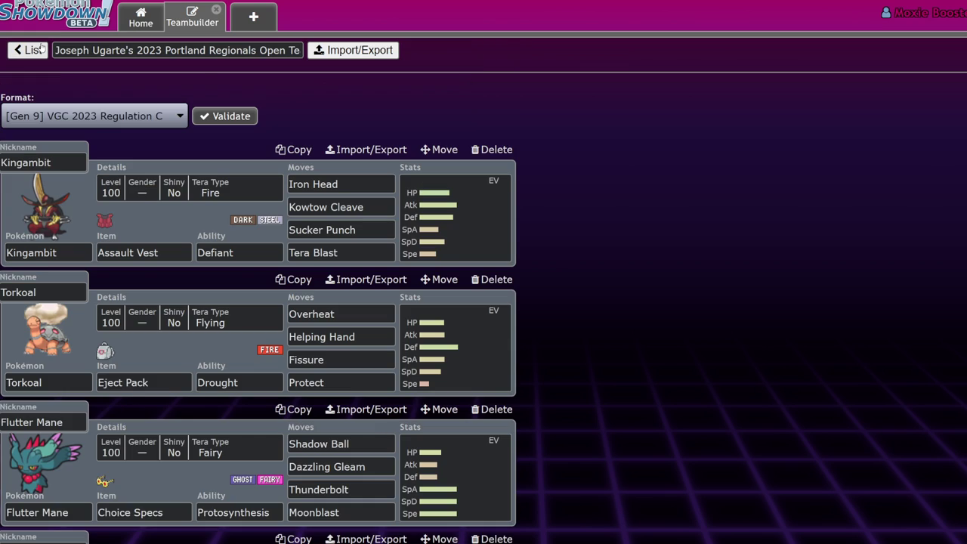
left_click(33, 53)
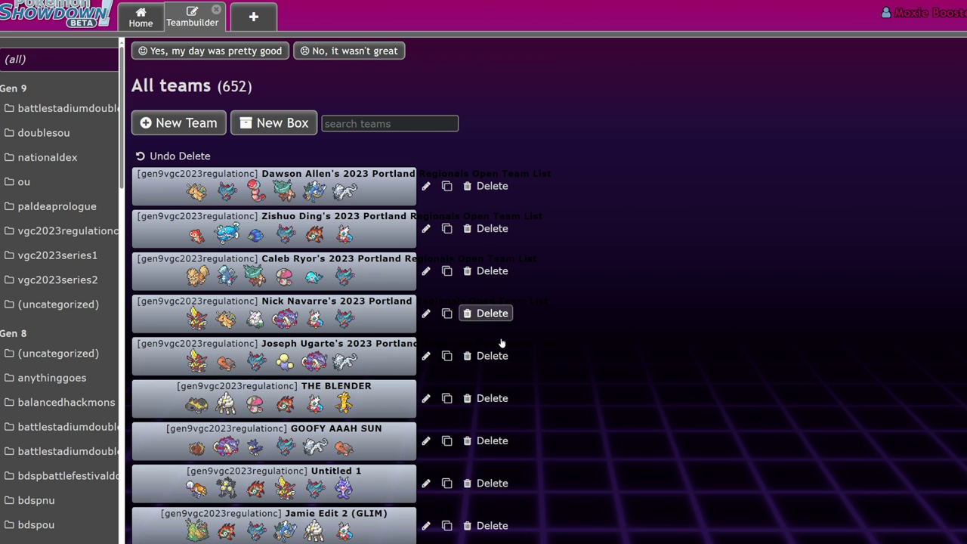
left_click(399, 317)
left_click(460, 199)
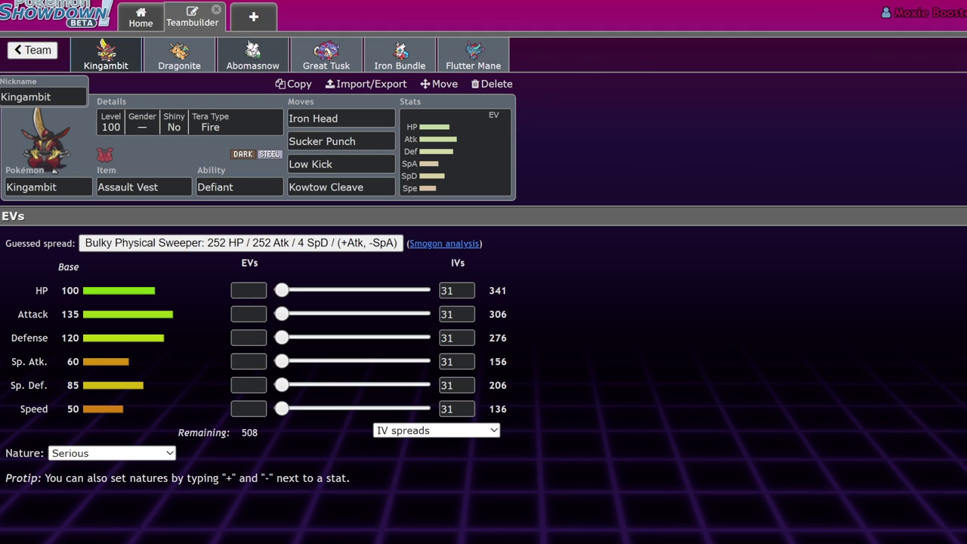
Compare the sets and stats of Iron Bundle and Abomasnow.
left_click(474, 53)
left_click(401, 53)
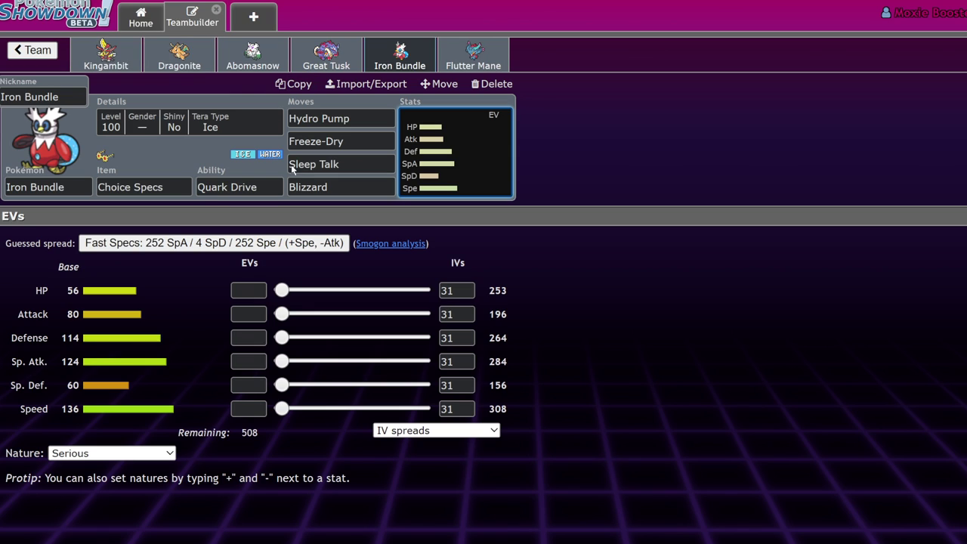
left_click(260, 42)
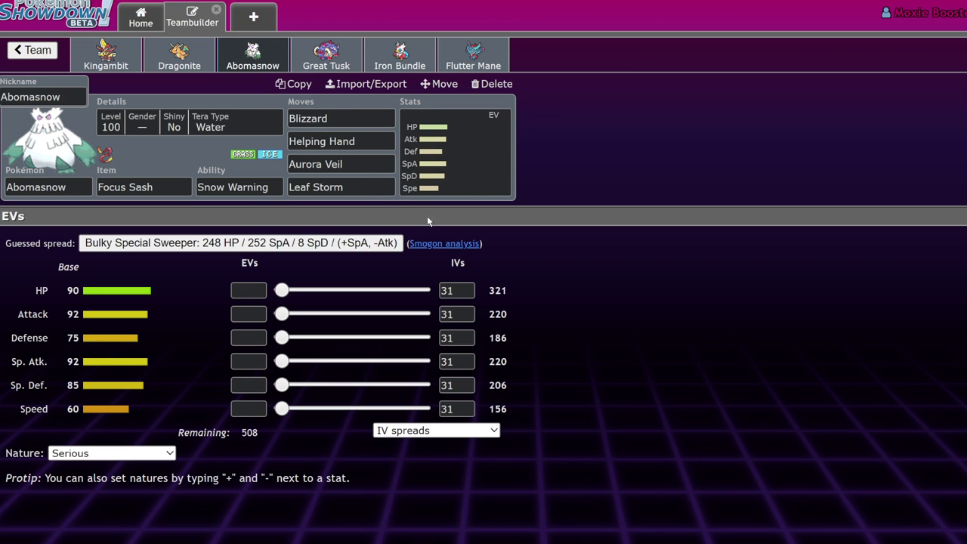
left_click(386, 66)
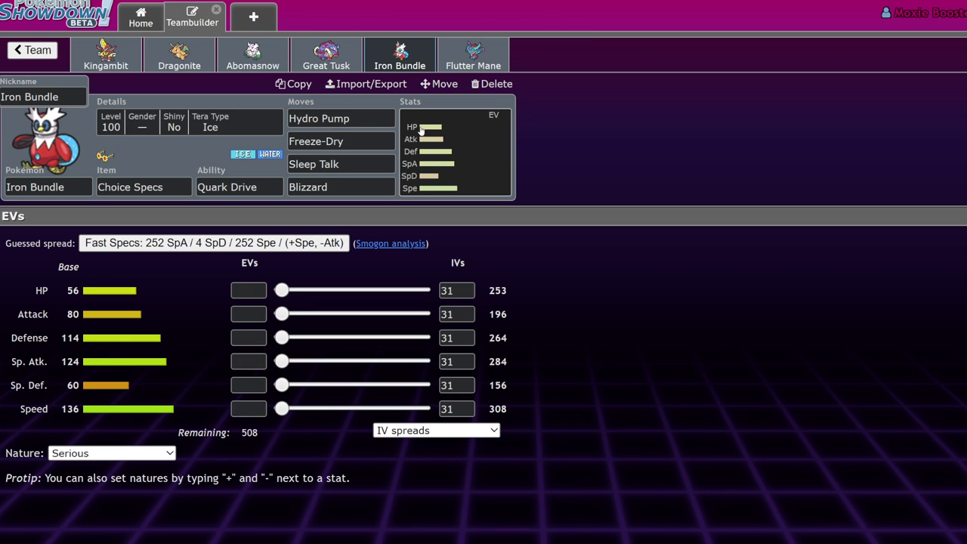
left_click(253, 57)
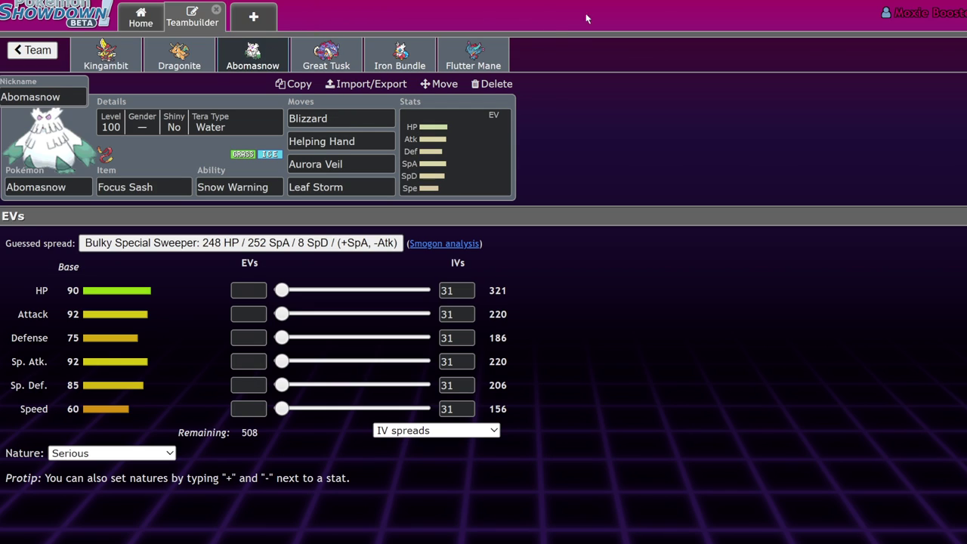
left_click(387, 65)
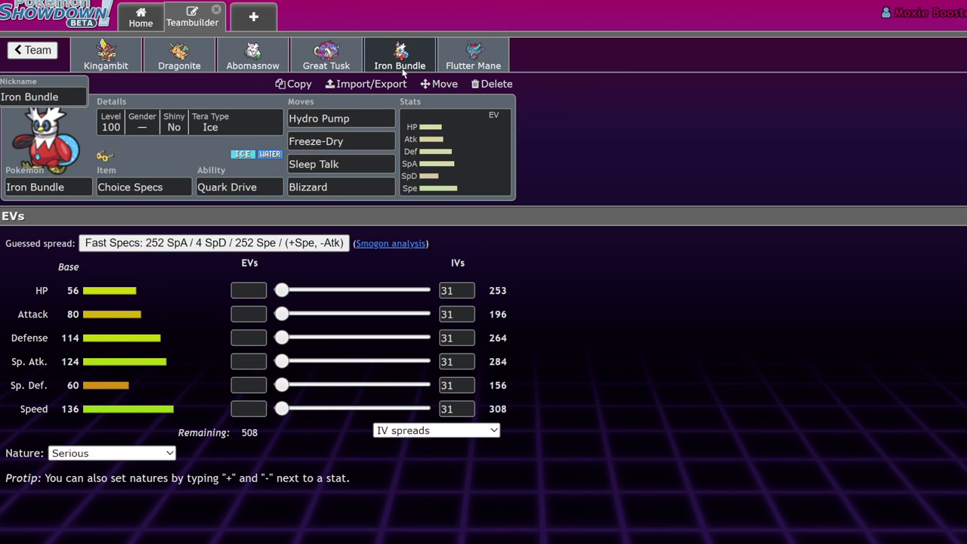
left_click(243, 62)
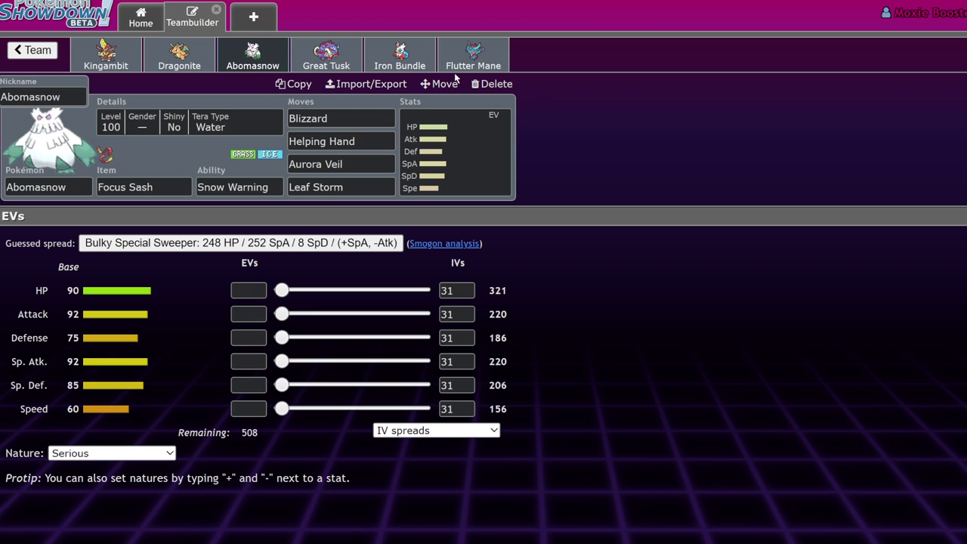
Review the sets and stats of Great Tusk, Flutter Mane and Dragonite.
left_click(338, 67)
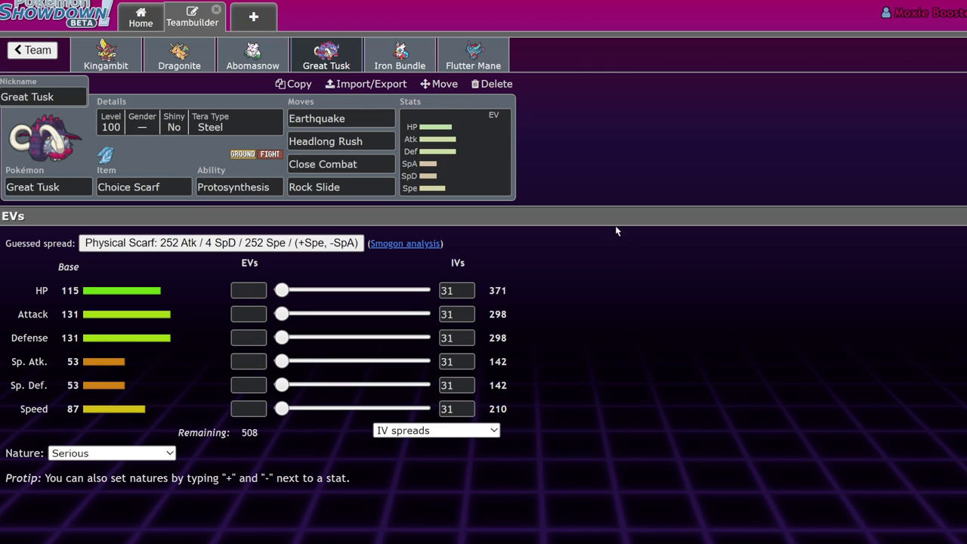
left_click(475, 51)
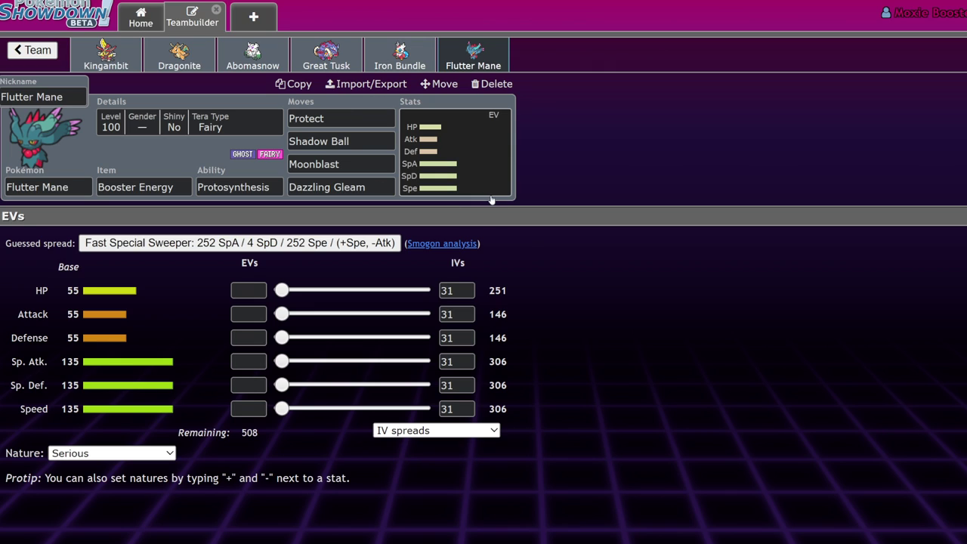
left_click(179, 55)
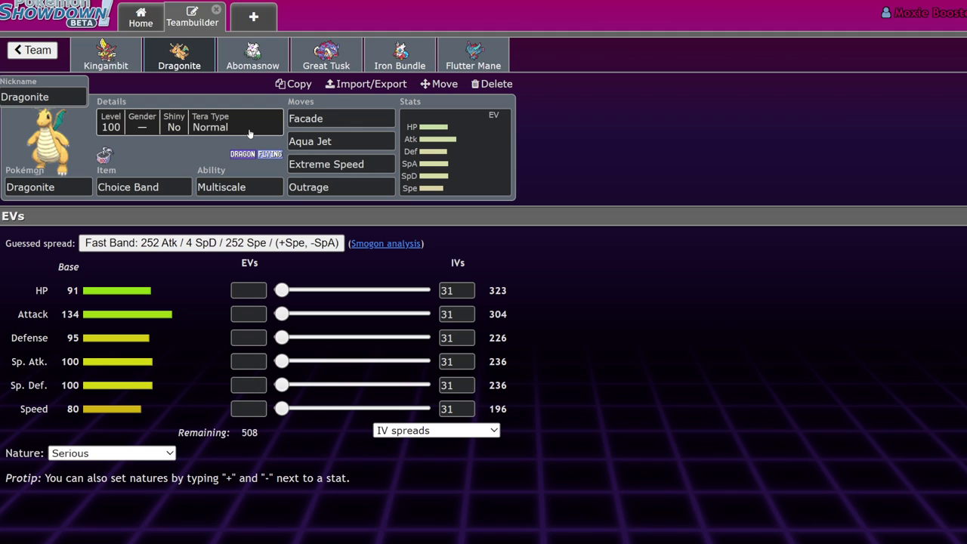
Read the ability descriptions of Dragonite, Iron Bundle, Abomasnow and Kingambit, ending on Abomasnow's stats.
left_click(277, 186)
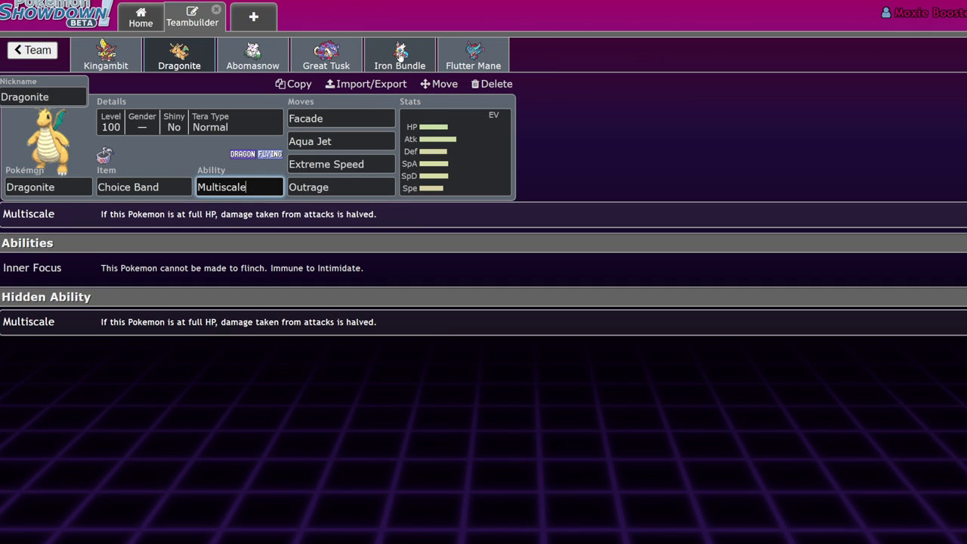
left_click(400, 56)
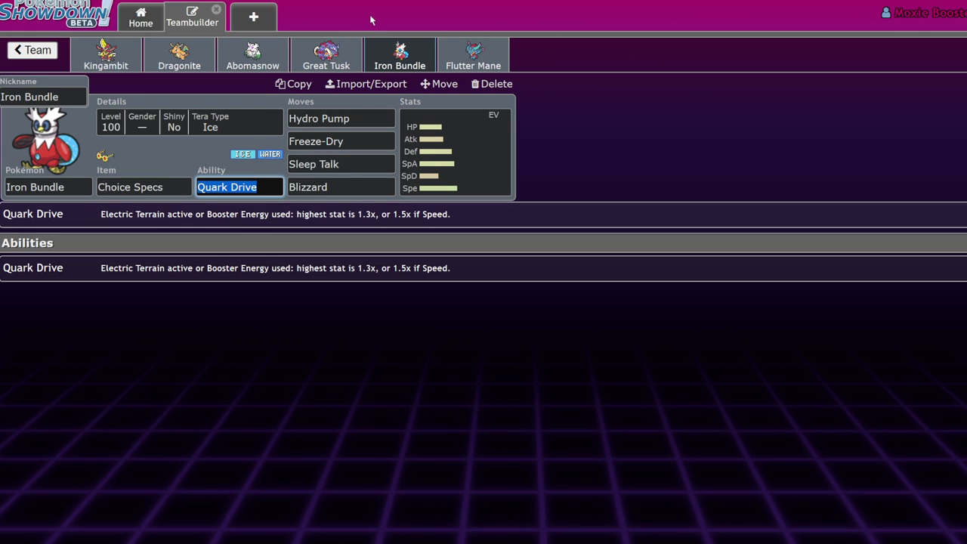
left_click(266, 68)
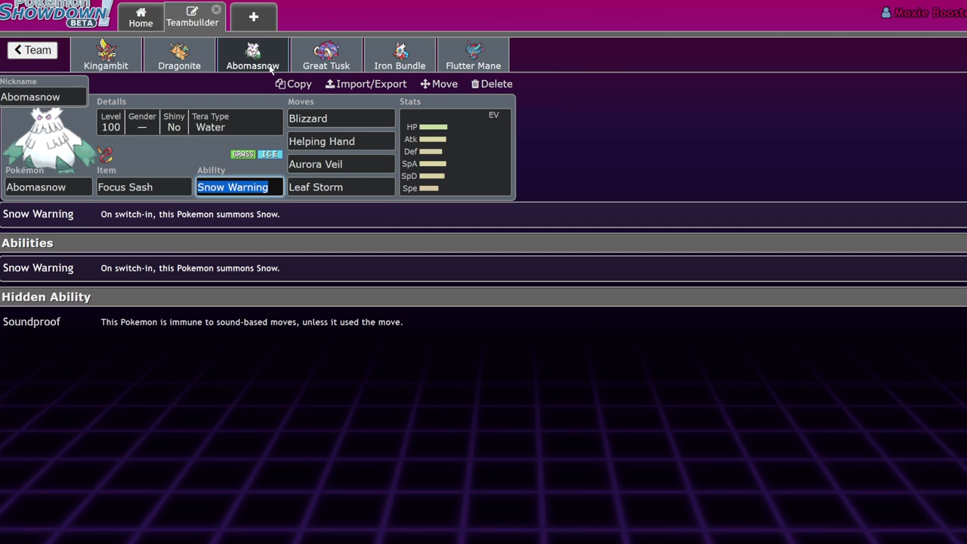
left_click(198, 57)
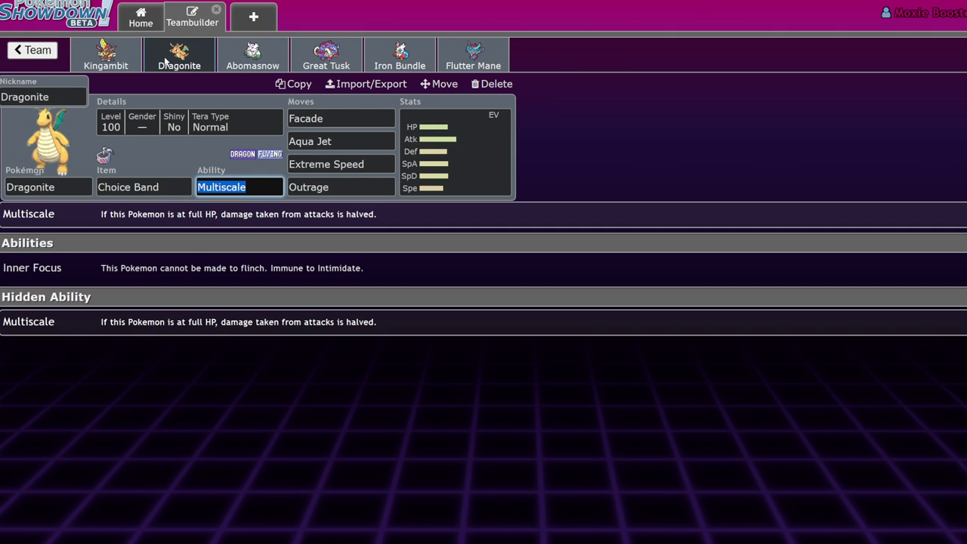
left_click(105, 56)
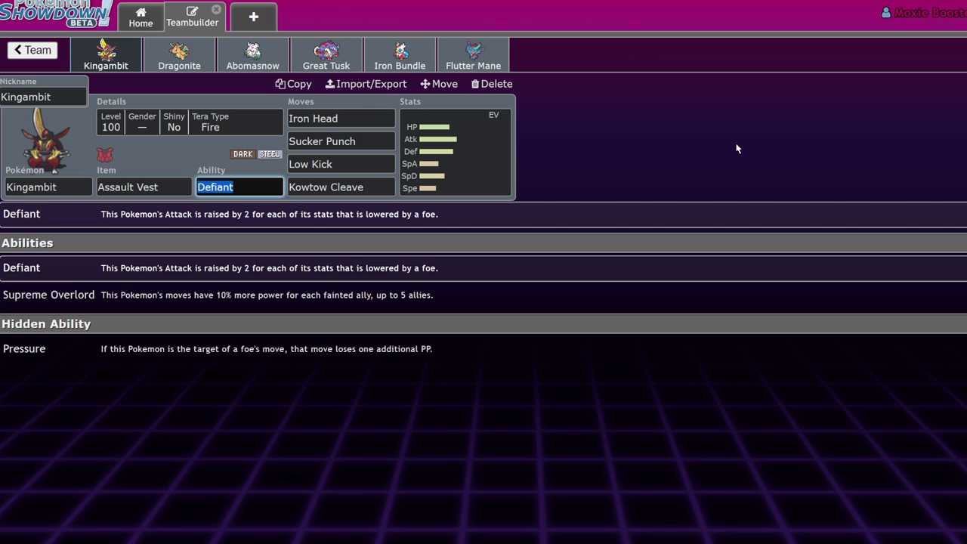
left_click(498, 137)
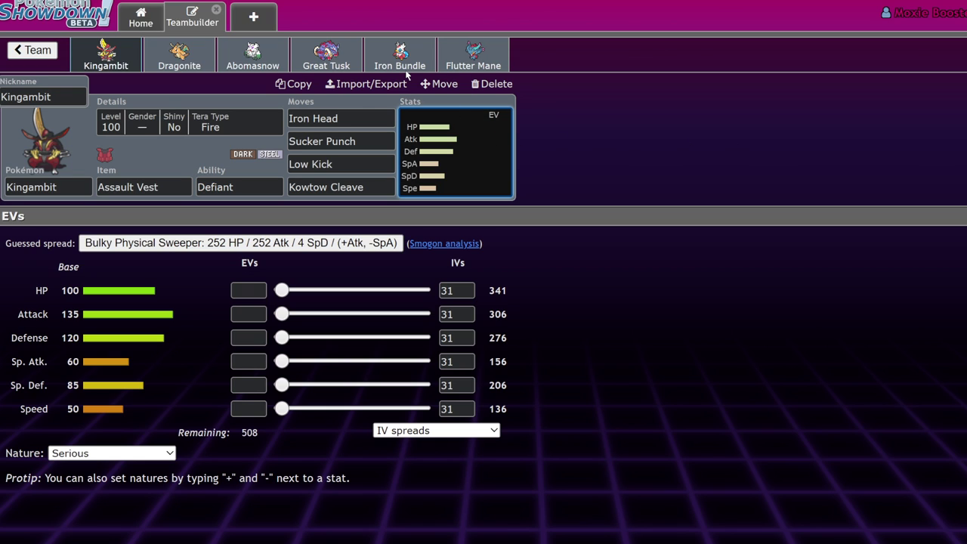
left_click(272, 64)
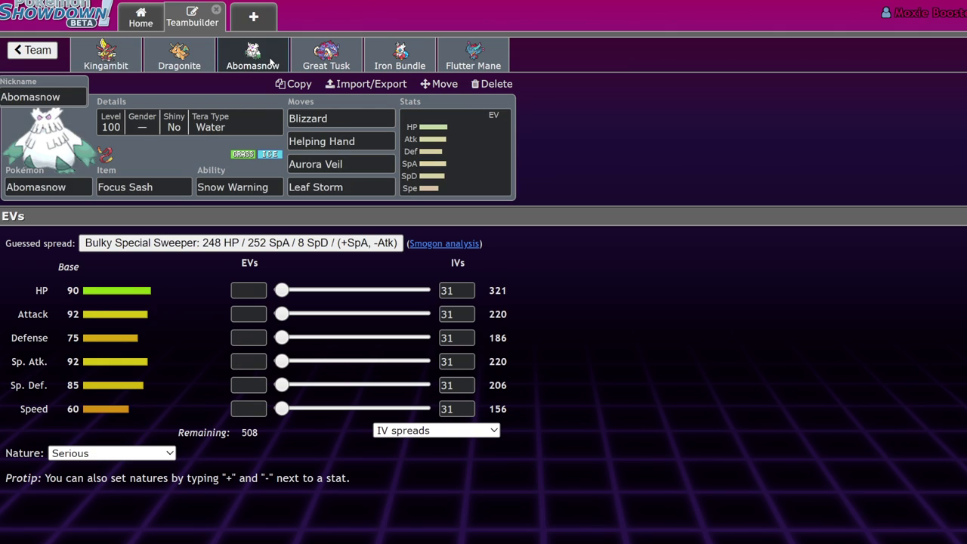
Return to the team list, open the team with Arcanine, Baxcalibur and Ting-Lu, and show Arcanine's stats.
left_click(34, 50)
left_click(34, 47)
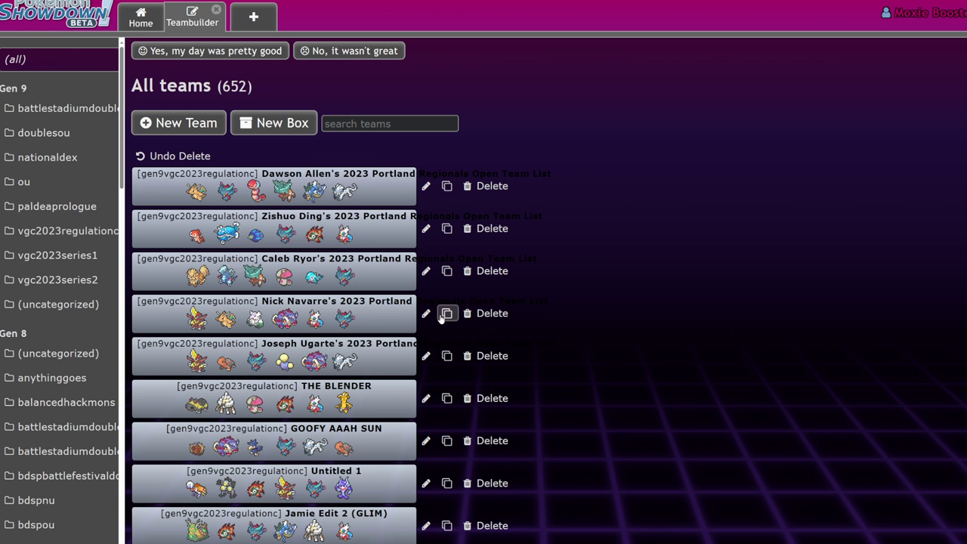
scroll(459, 311, "up", 1)
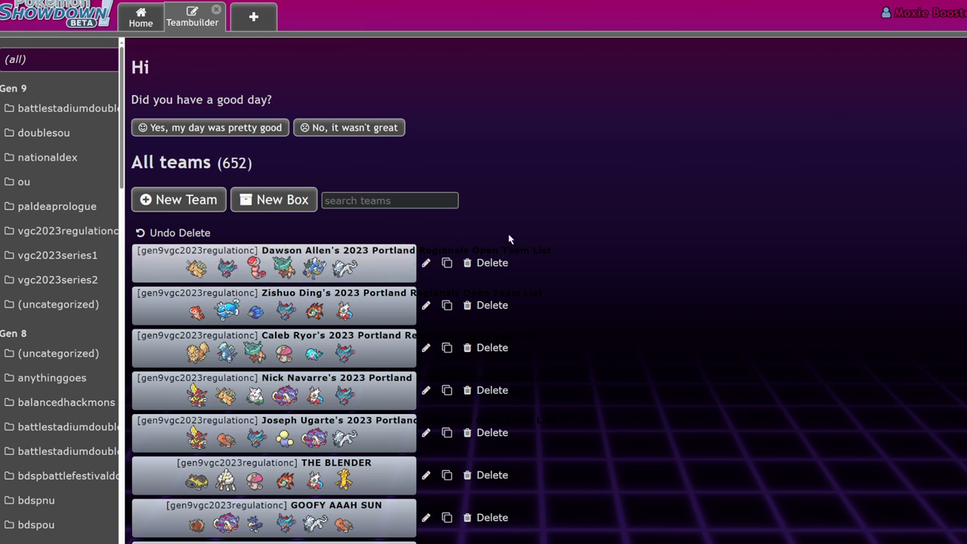
left_click(336, 347)
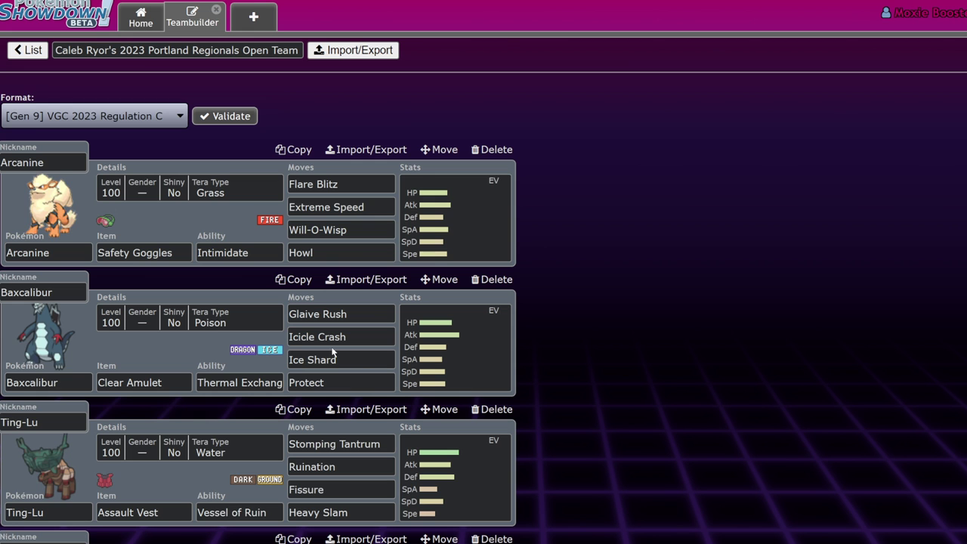
left_click(451, 227)
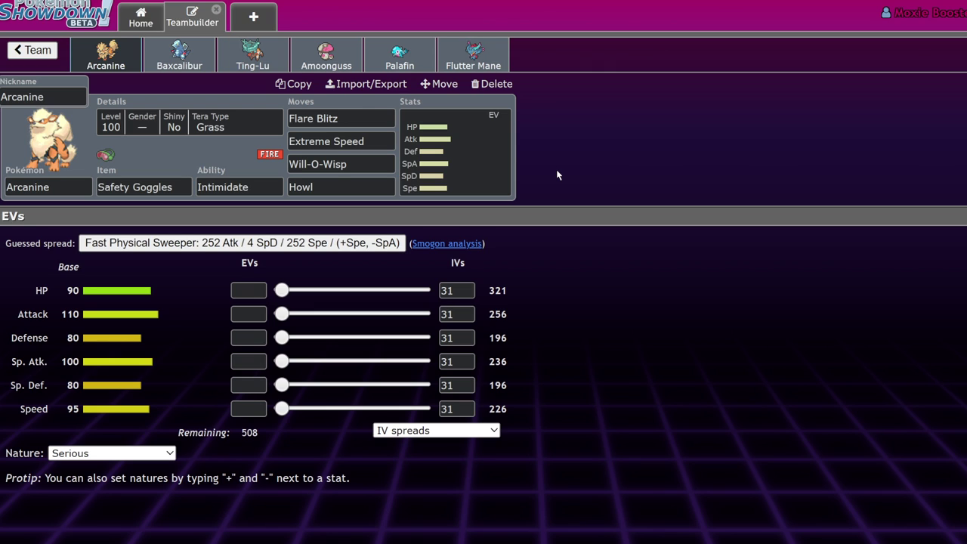
Examine the sets and stats of Palafin, Ting-Lu, Amoonguss and Arcanine, ending on Flutter Mane.
left_click(326, 57)
left_click(400, 57)
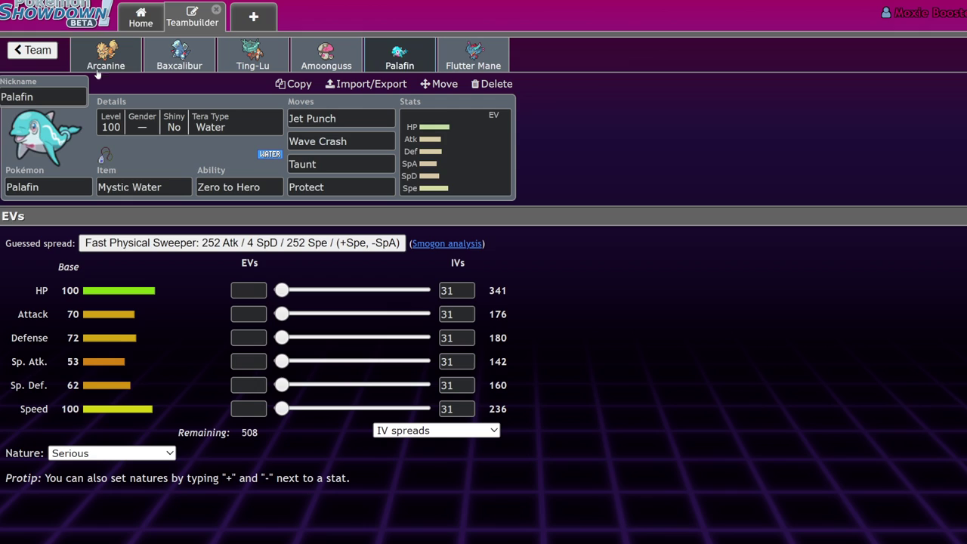
left_click(97, 65)
left_click(264, 54)
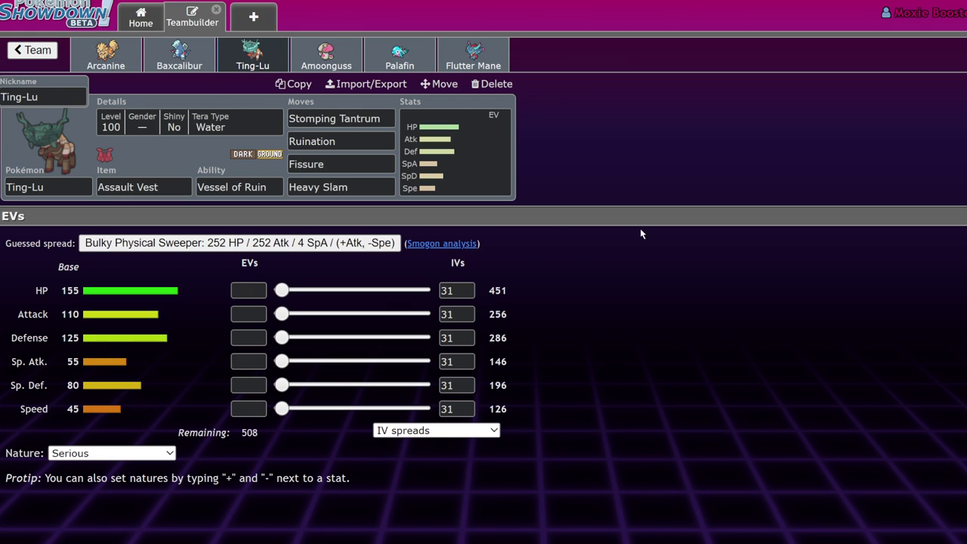
left_click(326, 55)
left_click(399, 54)
left_click(106, 55)
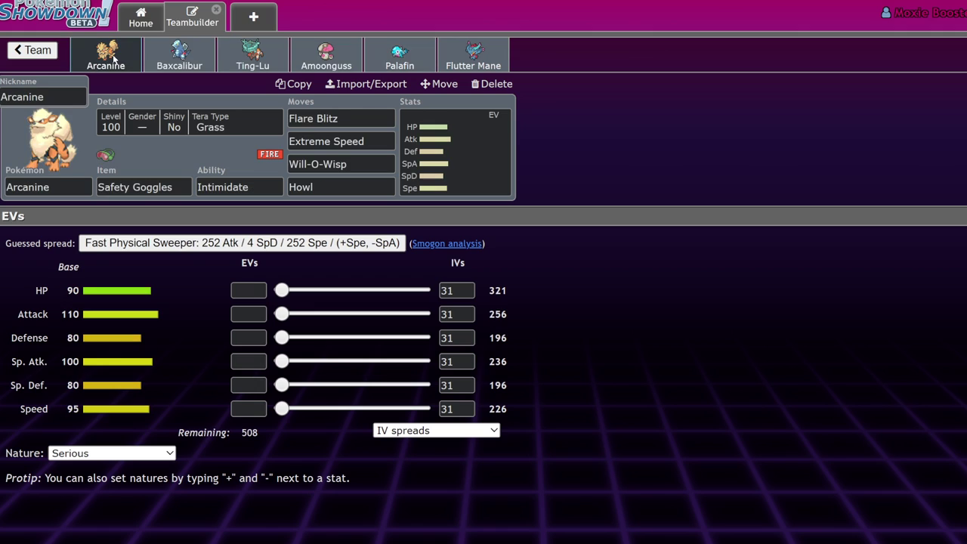
left_click(469, 60)
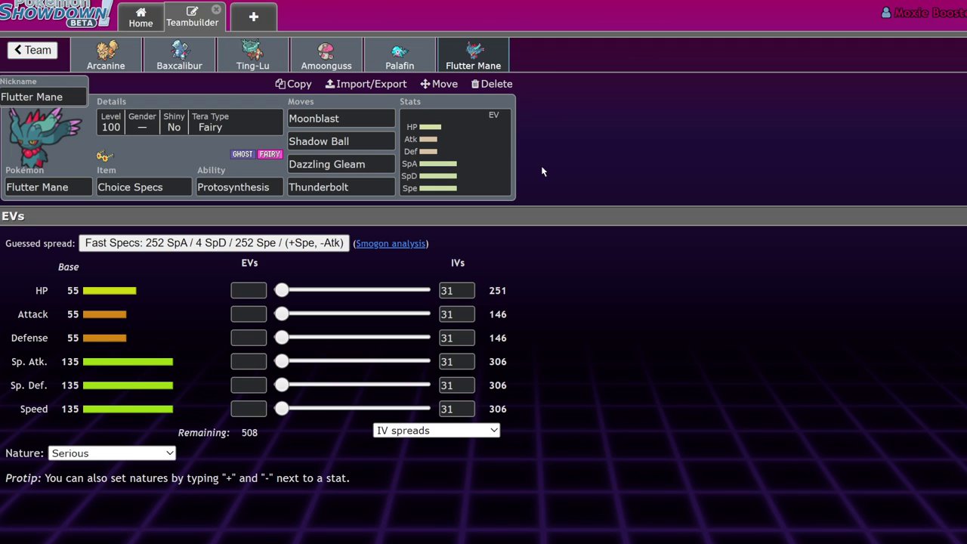
Change Palafin to Palafin-hero in its exported set text and save the set.
left_click(399, 54)
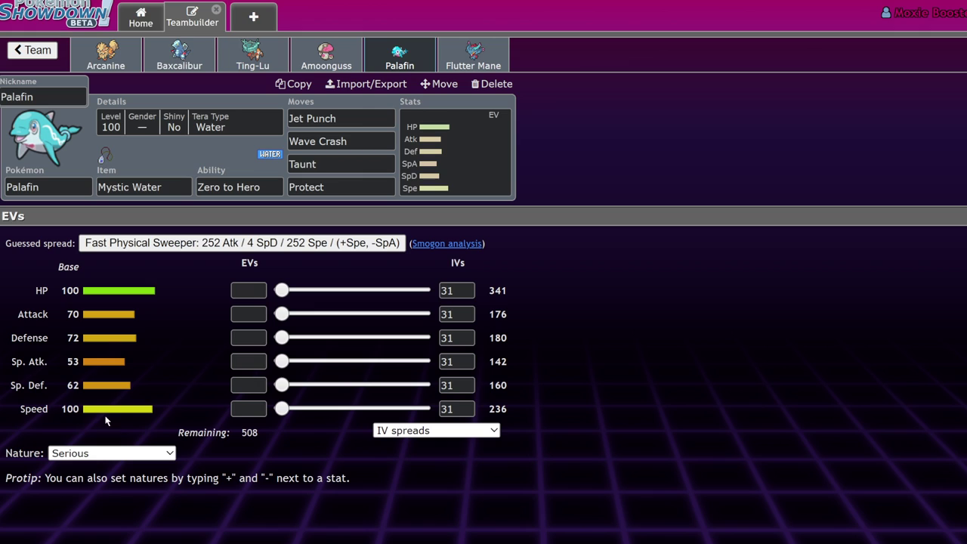
left_click(80, 187)
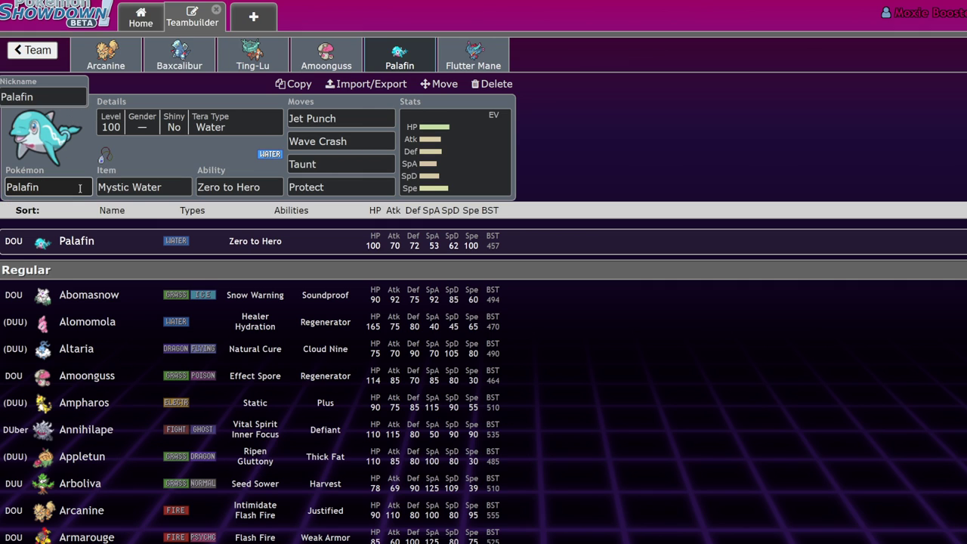
left_click(356, 89)
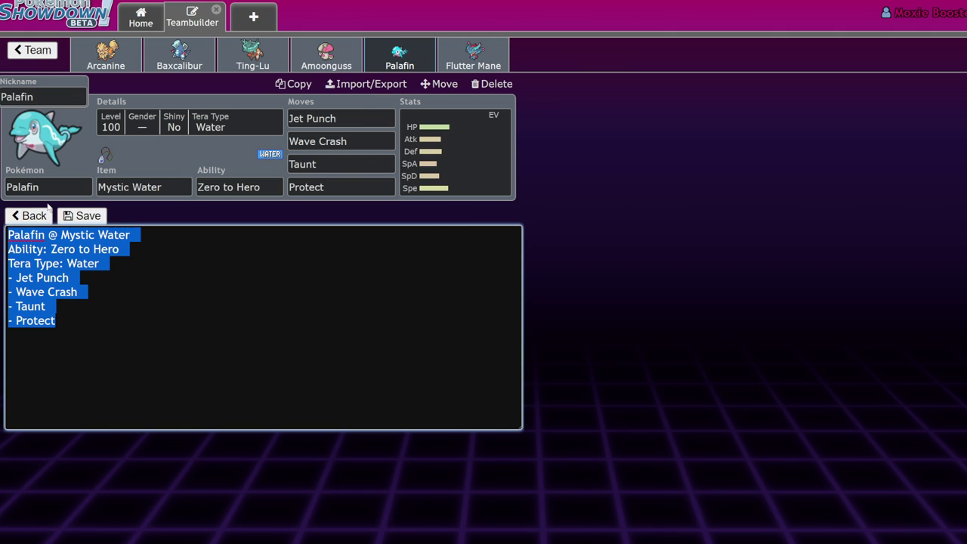
left_click(47, 237)
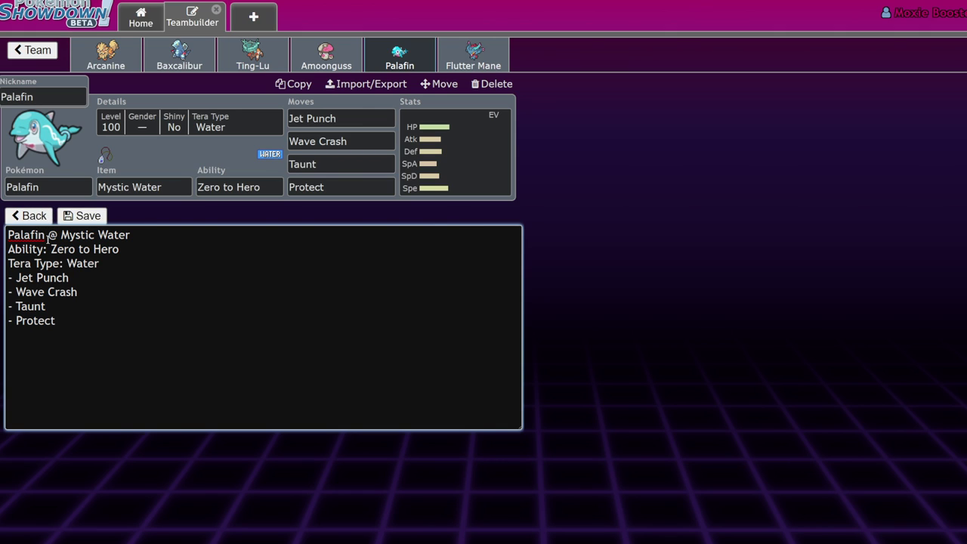
type("-hero")
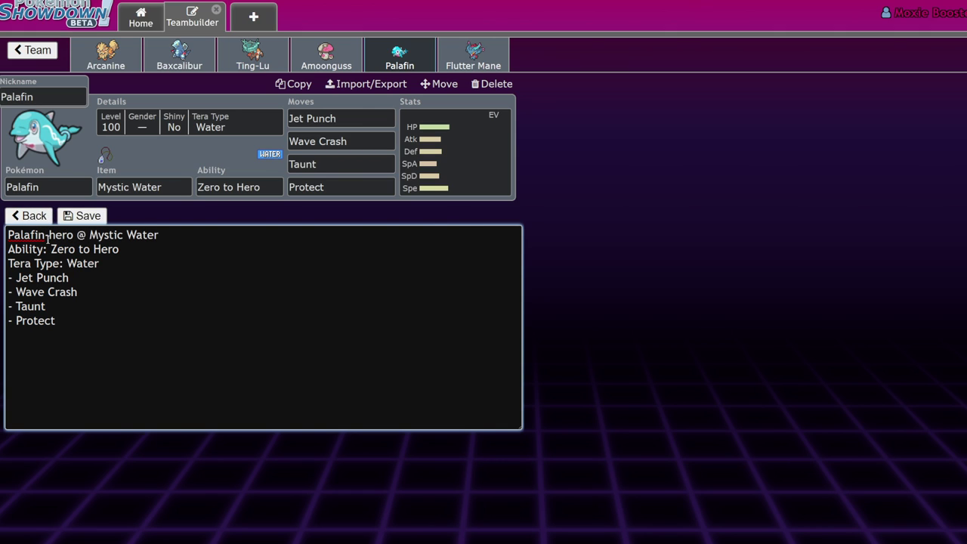
left_click(82, 216)
Examine Palafin-Hero's stats and the description of its Jet Punch move.
left_click(469, 163)
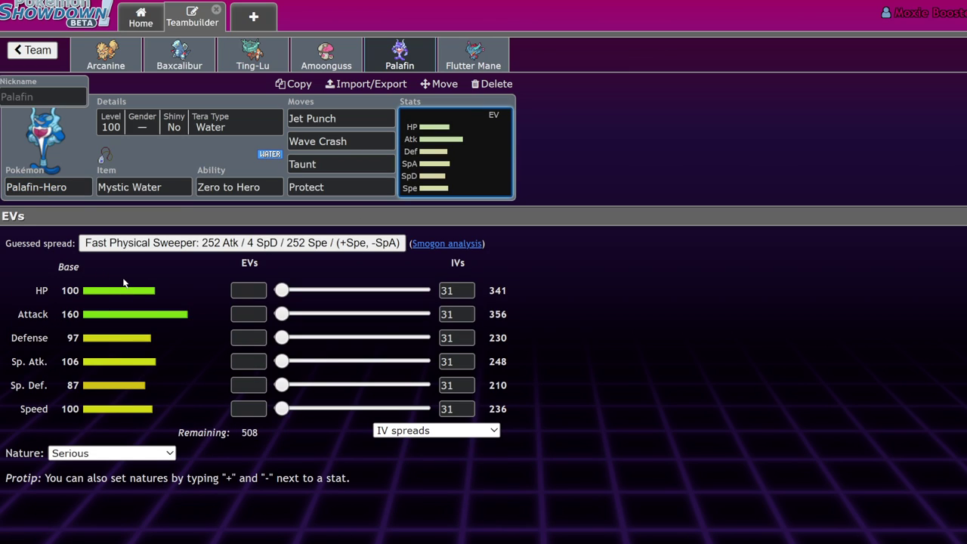
left_click(340, 119)
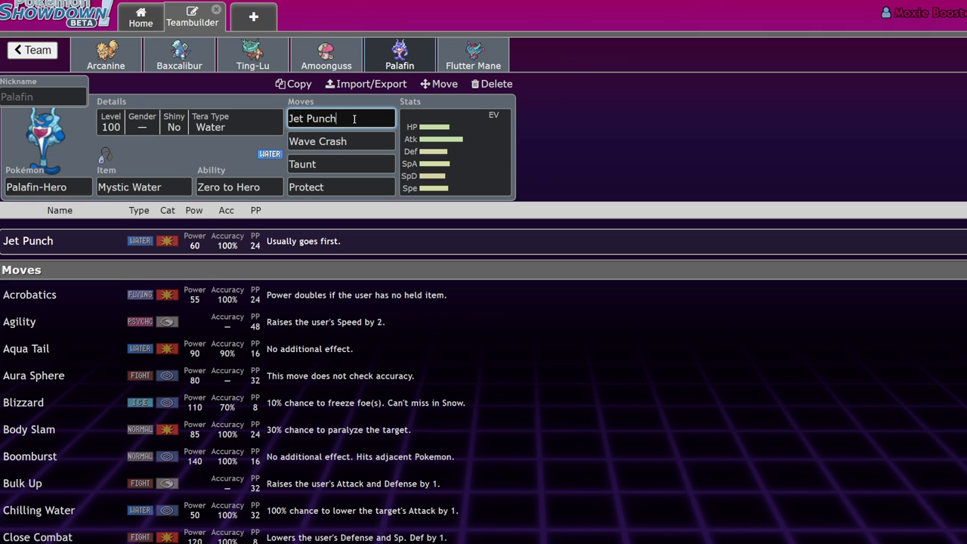
left_click(447, 170)
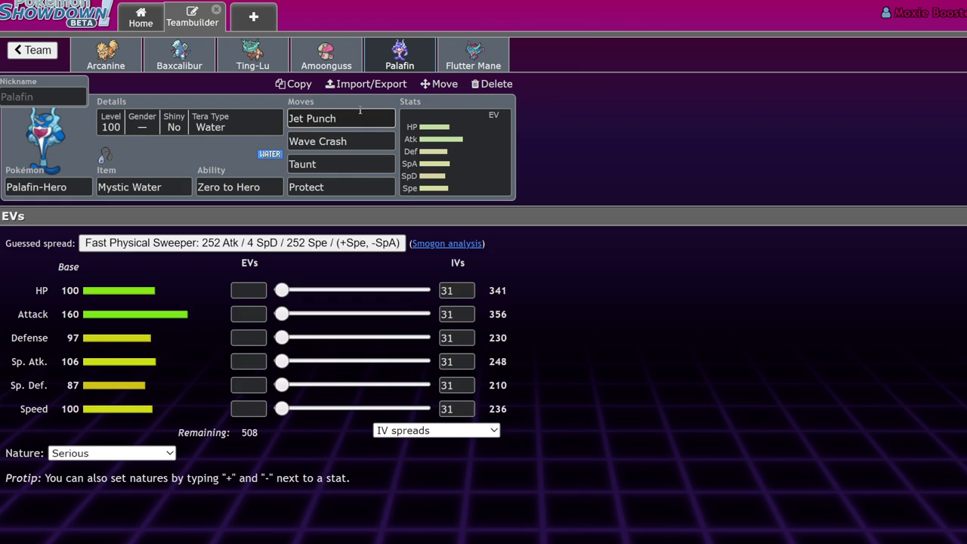
Examine the descriptions of Palafin-Hero's moves, including Wave Crash and Taunt, ending on its stats.
left_click(360, 115)
left_click(405, 118)
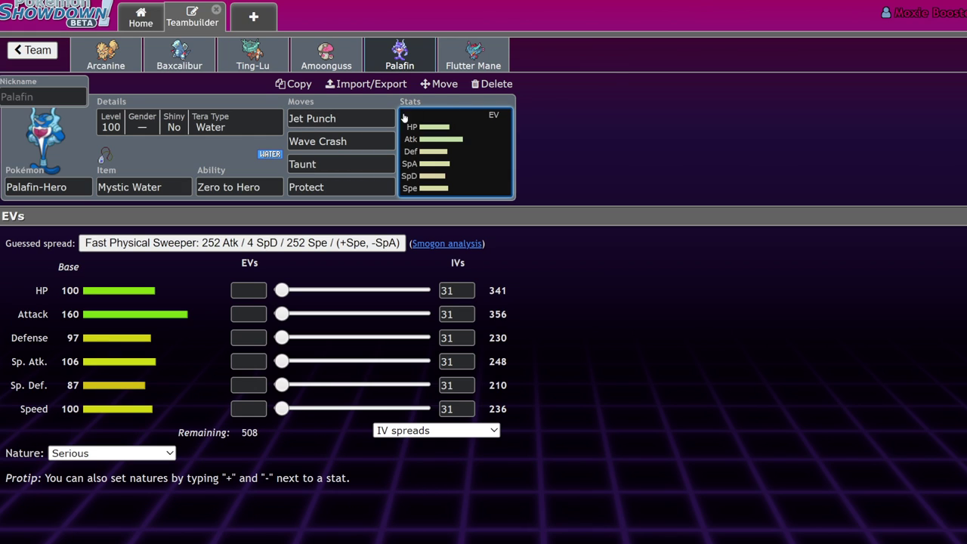
left_click(364, 142)
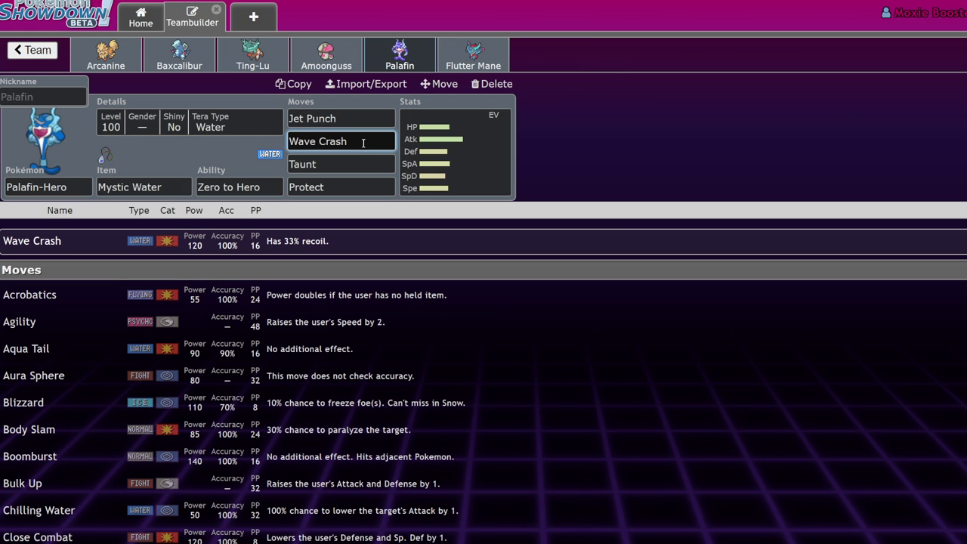
left_click(474, 186)
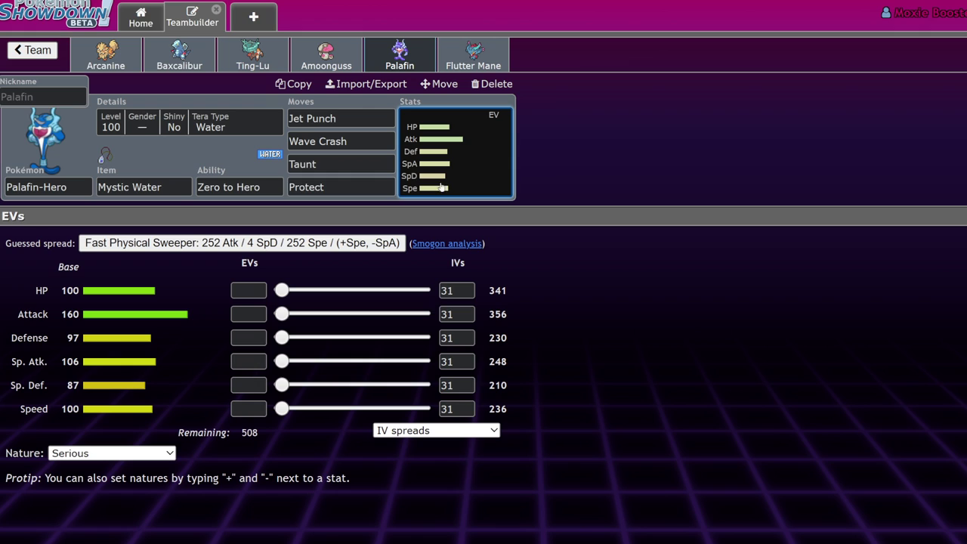
left_click(357, 168)
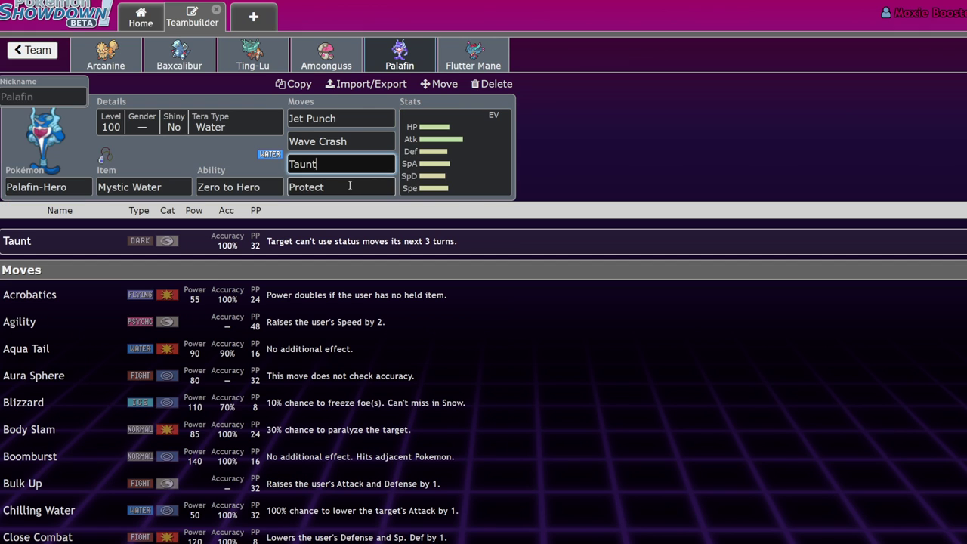
left_click(352, 184)
left_click(454, 163)
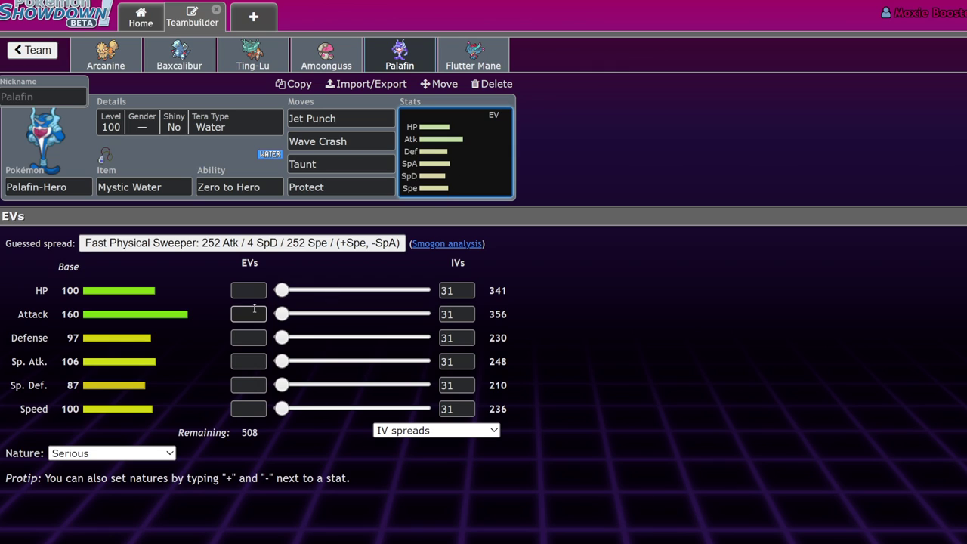
Give Palafin-Hero 252 HP EVs and 236 Attack EVs with an Adamant (+Atk, -SpA) nature.
left_click_drag(281, 291, 690, 287)
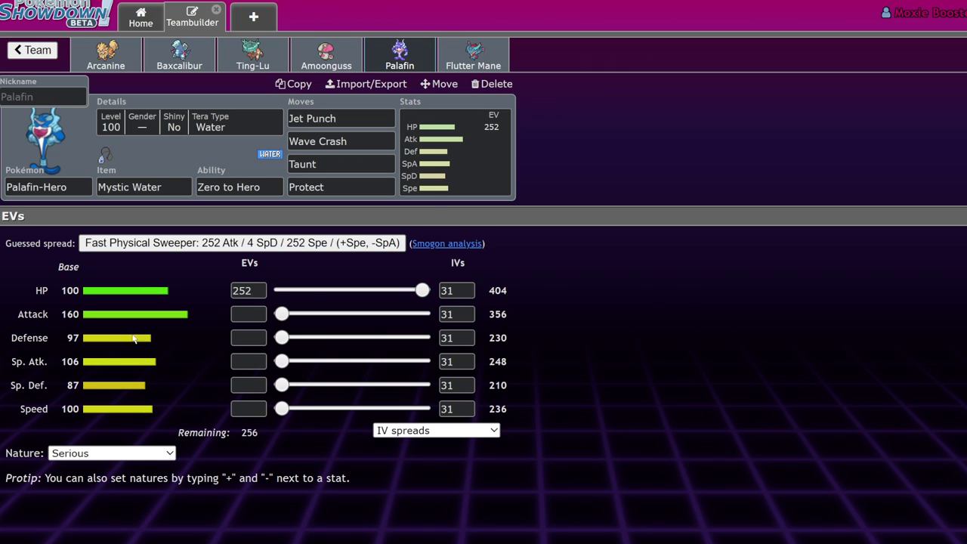
left_click(250, 314)
type("+")
left_click_drag(279, 313, 414, 323)
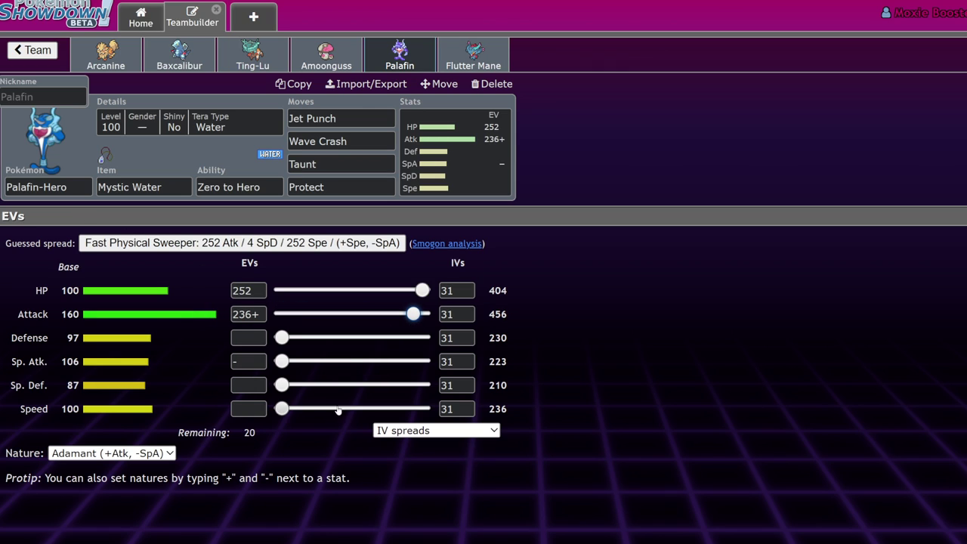
Try to set Palafin-Hero's level to 50 in its details.
left_click(175, 124)
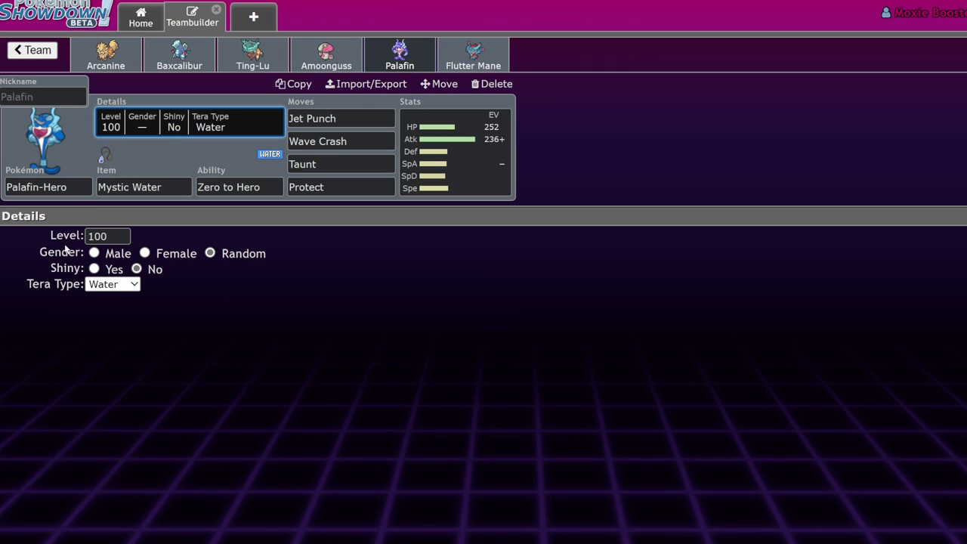
double_click(102, 236)
type("50")
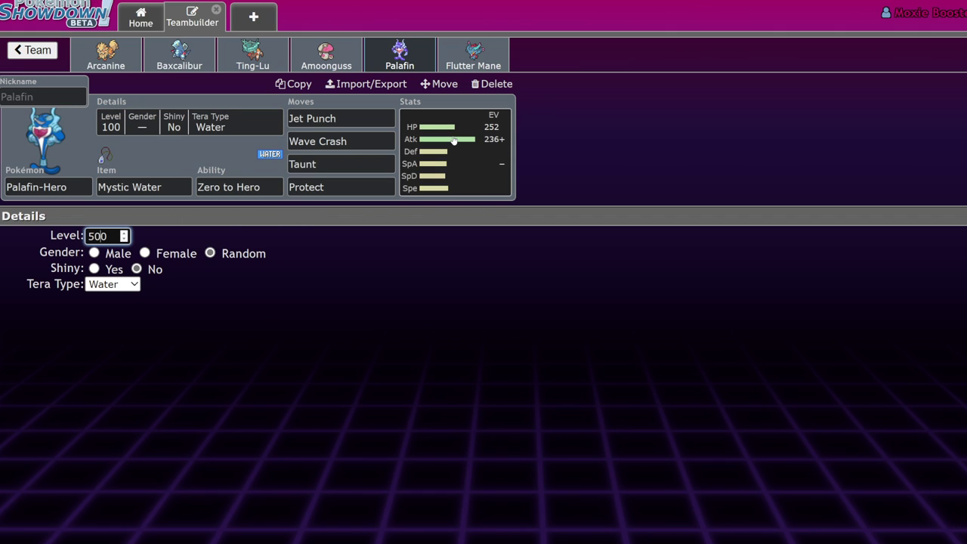
Assign Palafin-Hero's remaining EVs as 16 in Special Defense and 4 in Speed.
left_click(452, 142)
left_click_drag(282, 409, 352, 378)
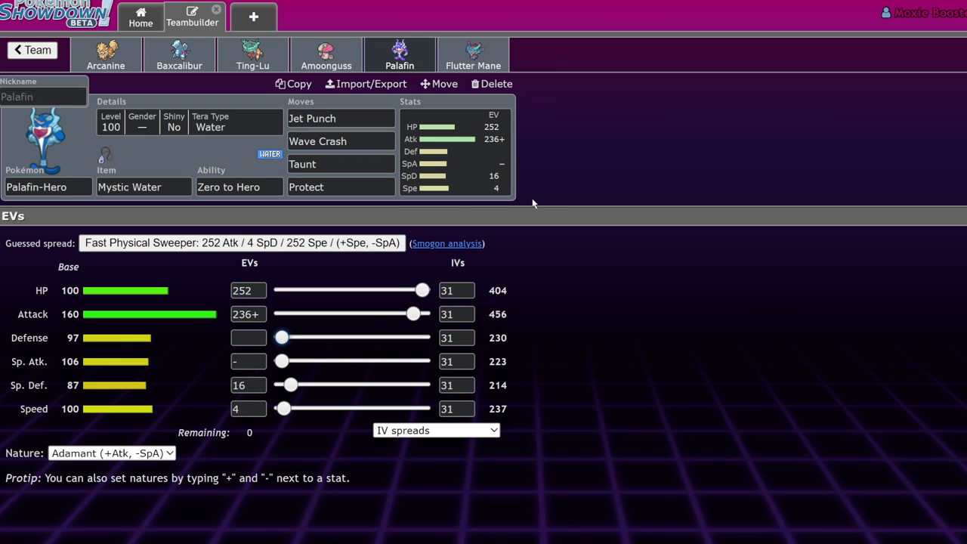
Retry setting Palafin-Hero's level to 50 and return to its EV spread.
left_click(135, 121)
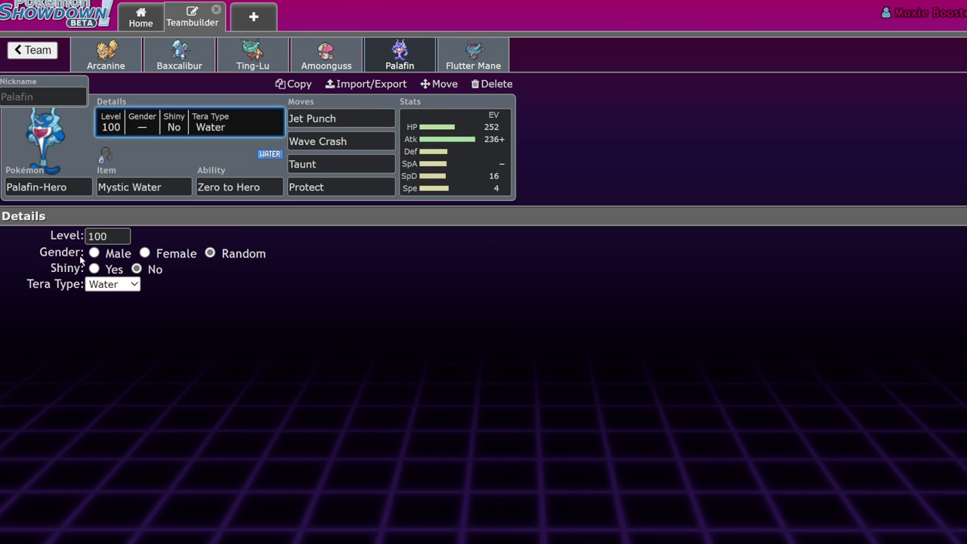
left_click(49, 236)
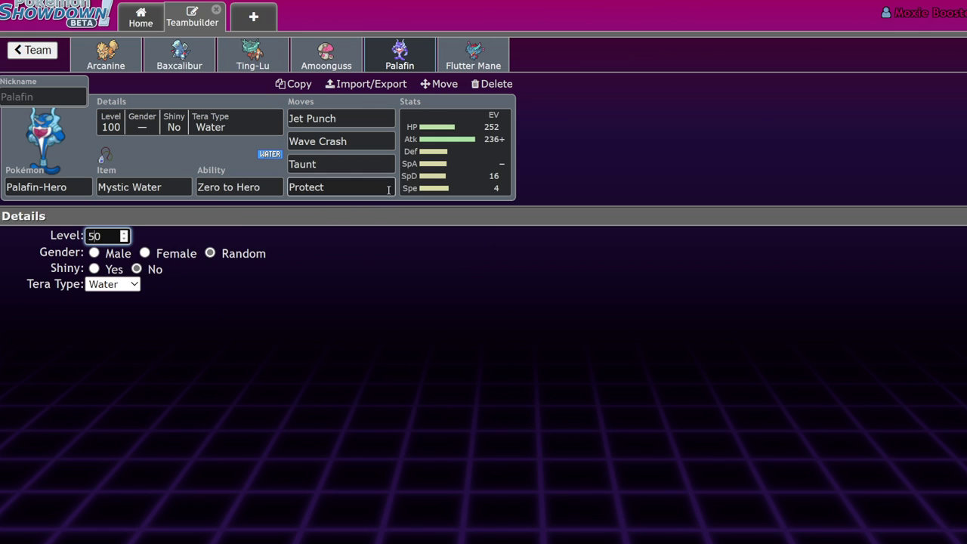
left_click(478, 165)
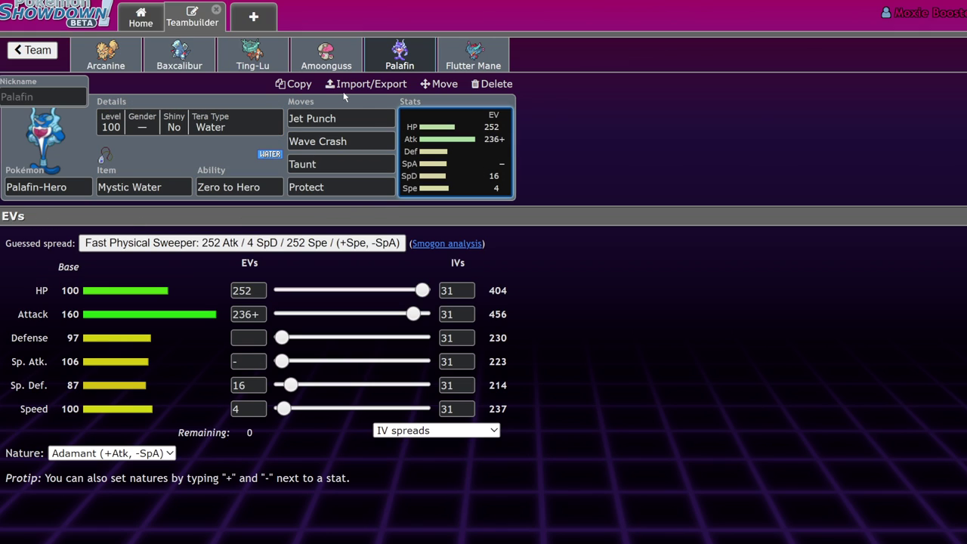
Examine Ting-Lu's stats and the description of its Ruination move.
left_click(237, 58)
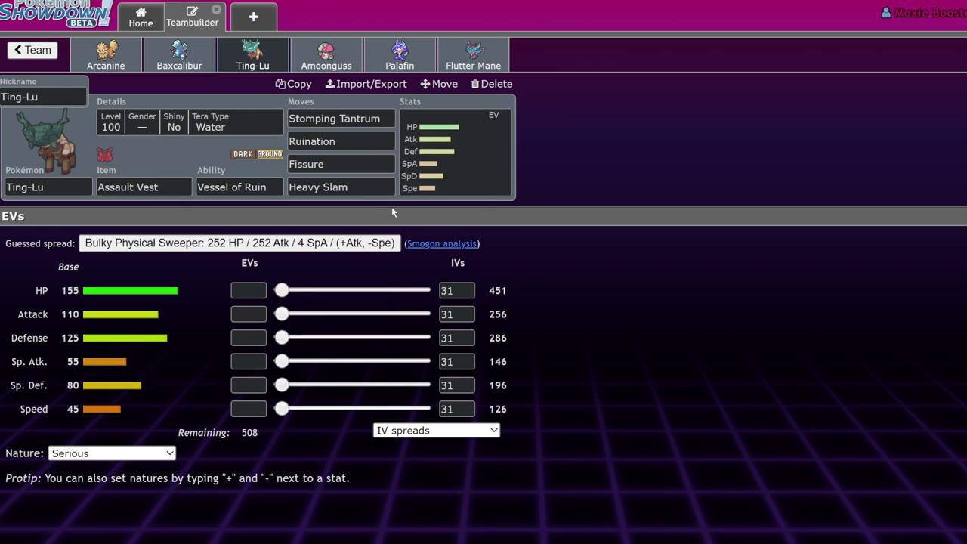
left_click(354, 144)
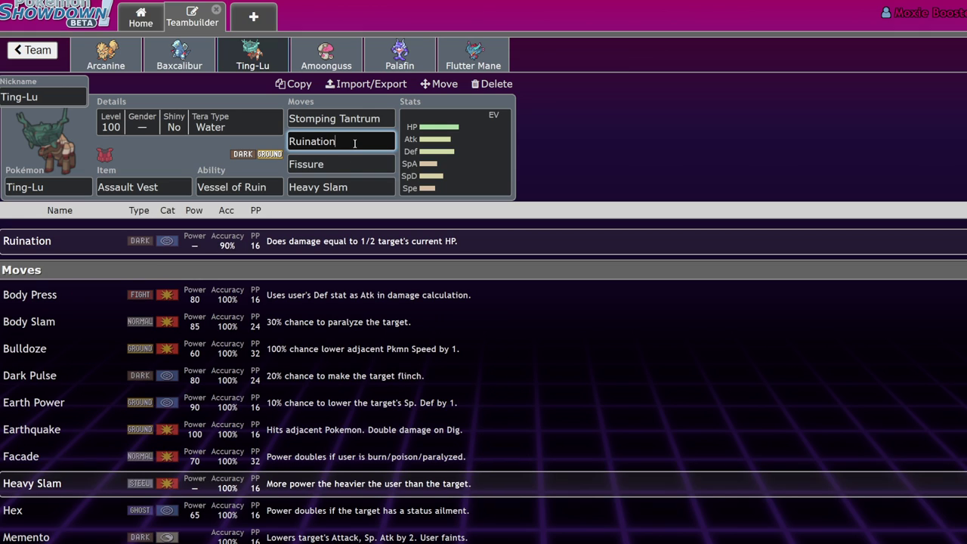
left_click(486, 181)
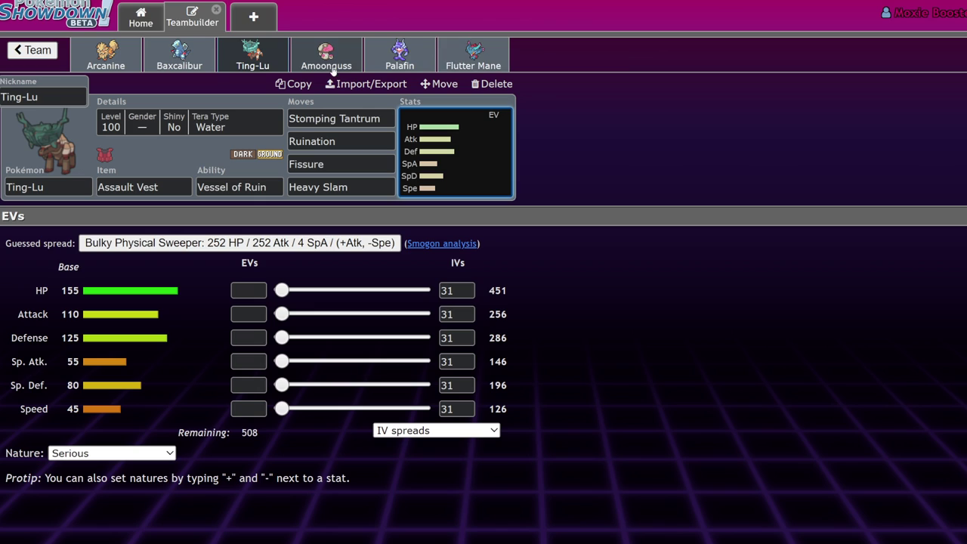
Compare the sets and stats of Flutter Mane, Palafin and Amoonguss.
left_click(474, 57)
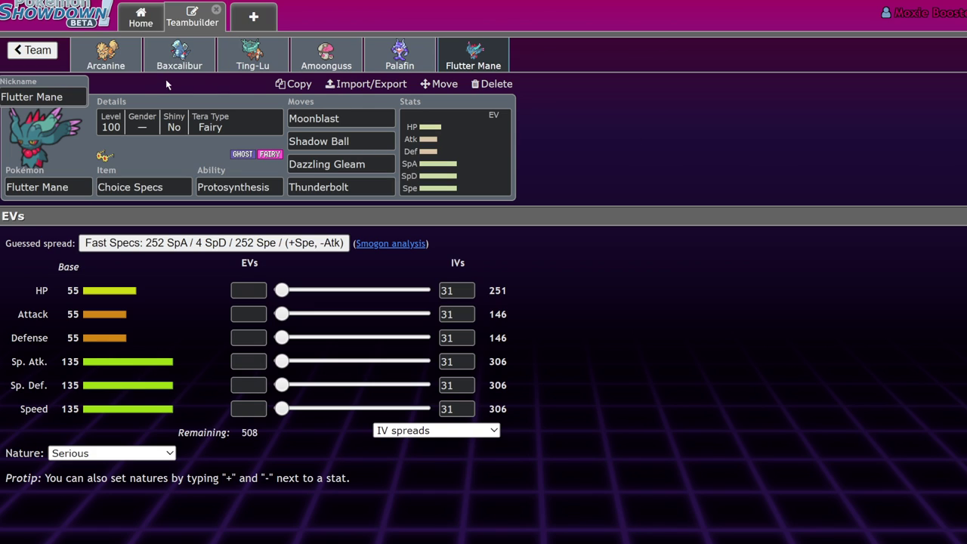
left_click(403, 64)
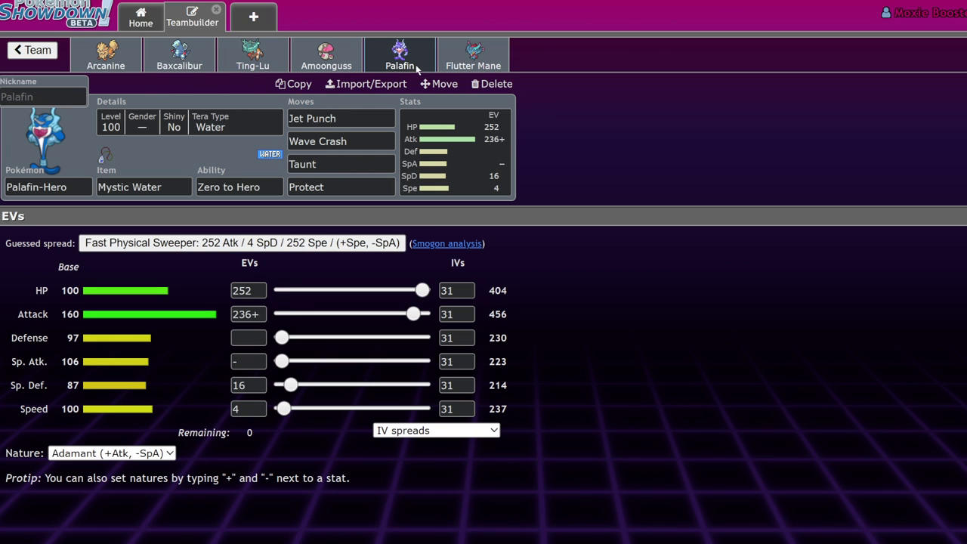
left_click(352, 56)
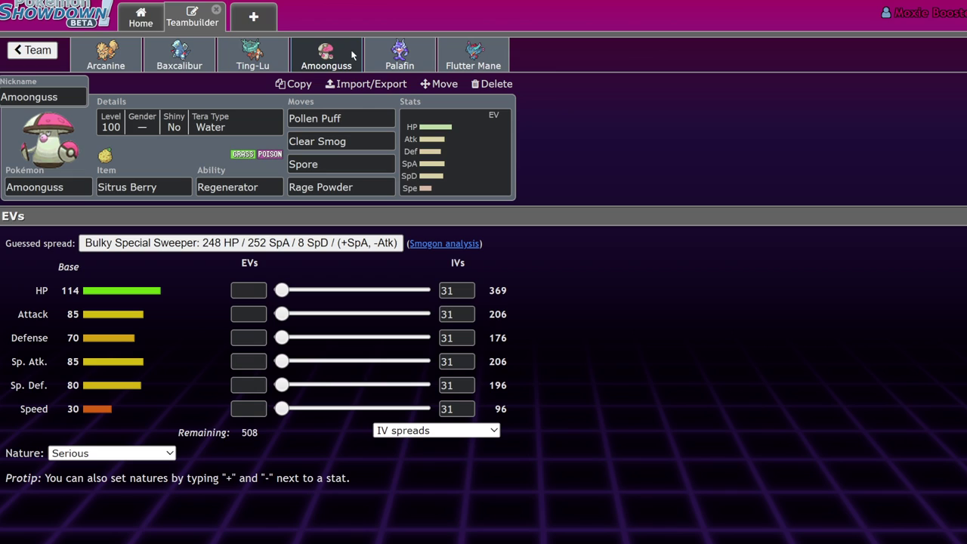
left_click(402, 53)
Examine Arcanine's set, the description of its Will-O-Wisp move and its stats.
left_click(135, 59)
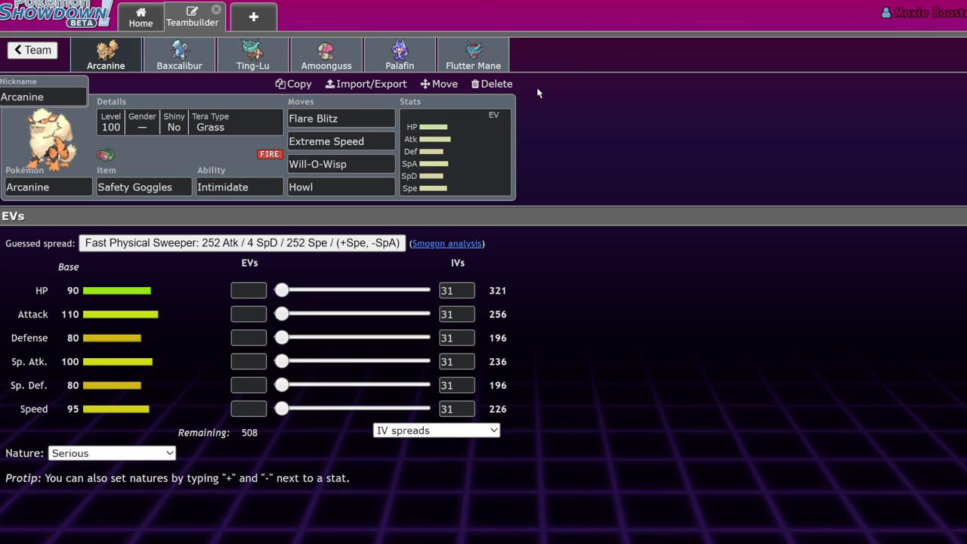
left_click(340, 164)
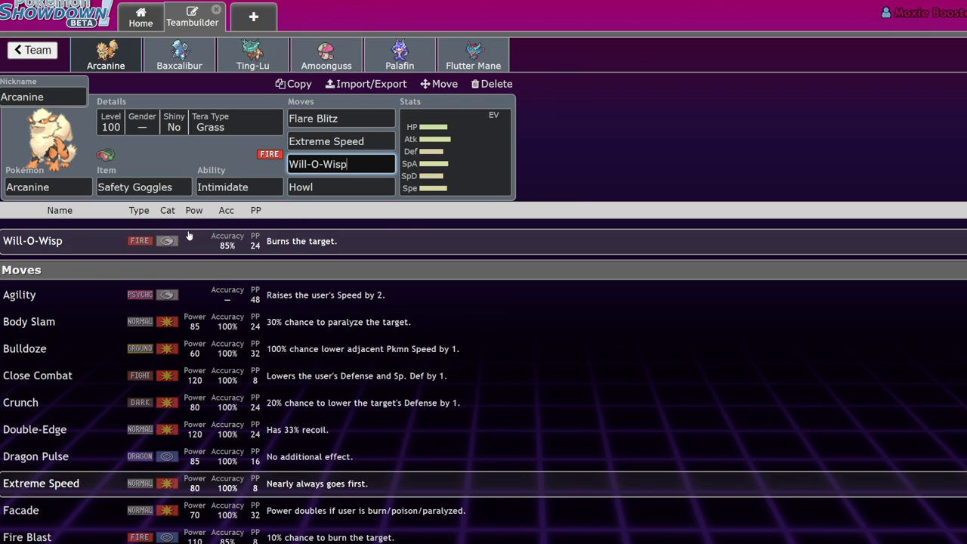
left_click(462, 149)
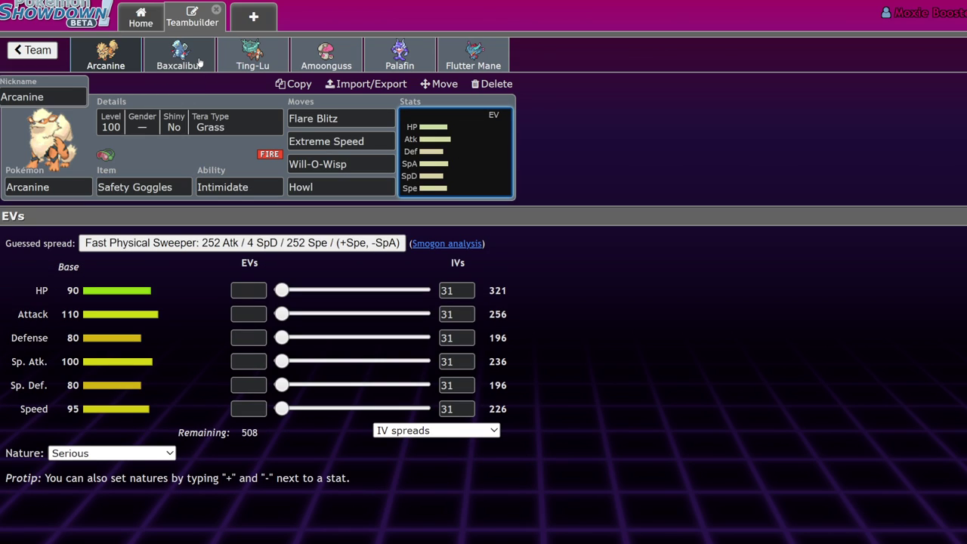
Read the description of Amoonguss's Regenerator ability and show its stats.
left_click(311, 58)
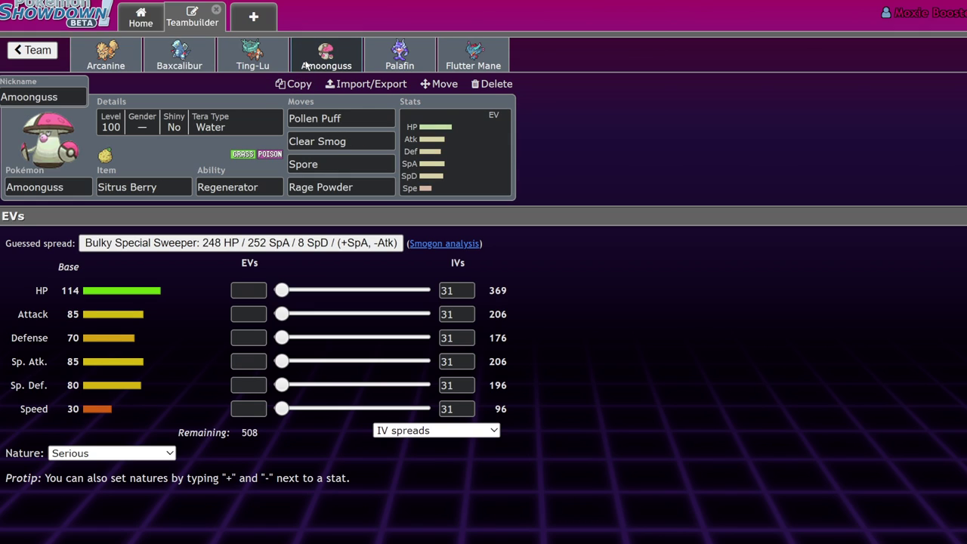
left_click(268, 186)
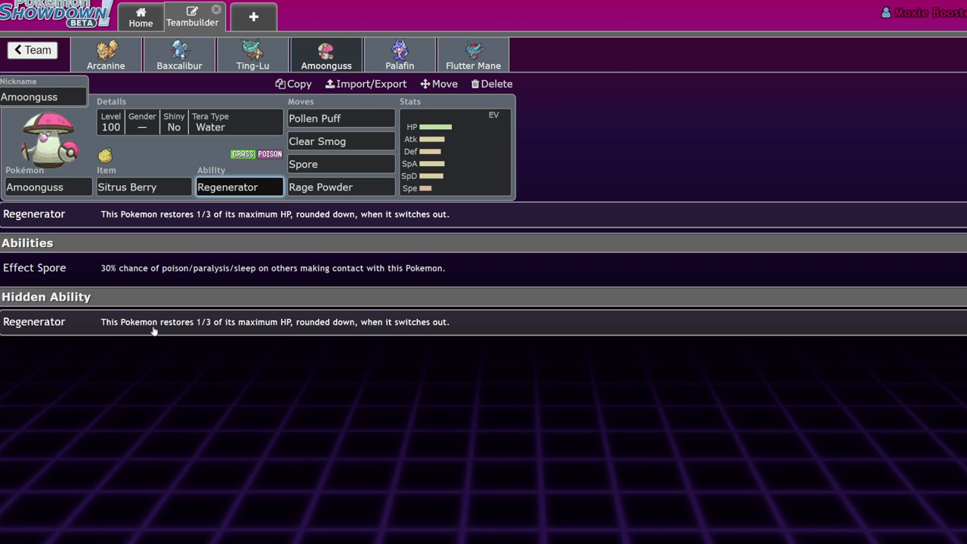
left_click(482, 132)
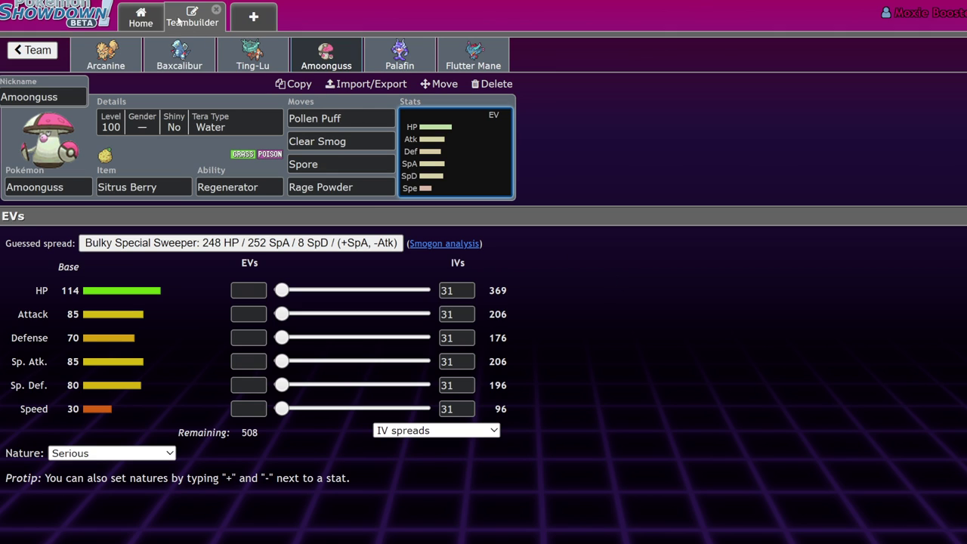
Return to the list of all teams, reopen the Arcanine, Baxcalibur and Ting-Lu team, and show Arcanine's stats.
left_click(141, 17)
left_click(195, 327)
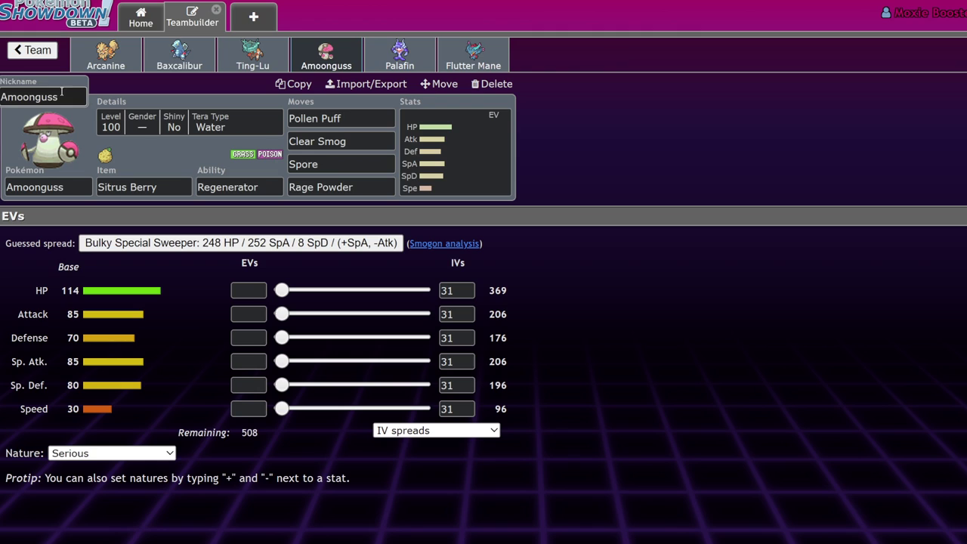
left_click(29, 51)
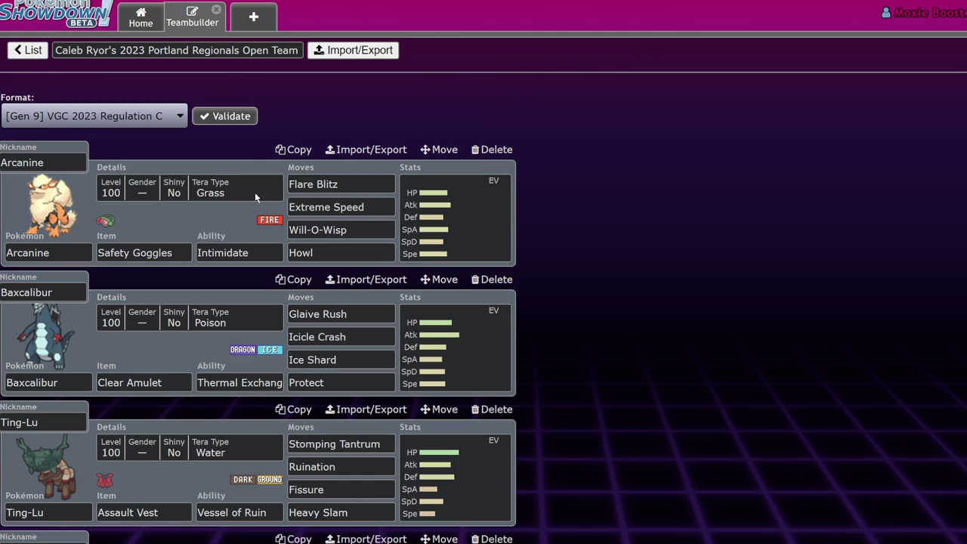
left_click(34, 53)
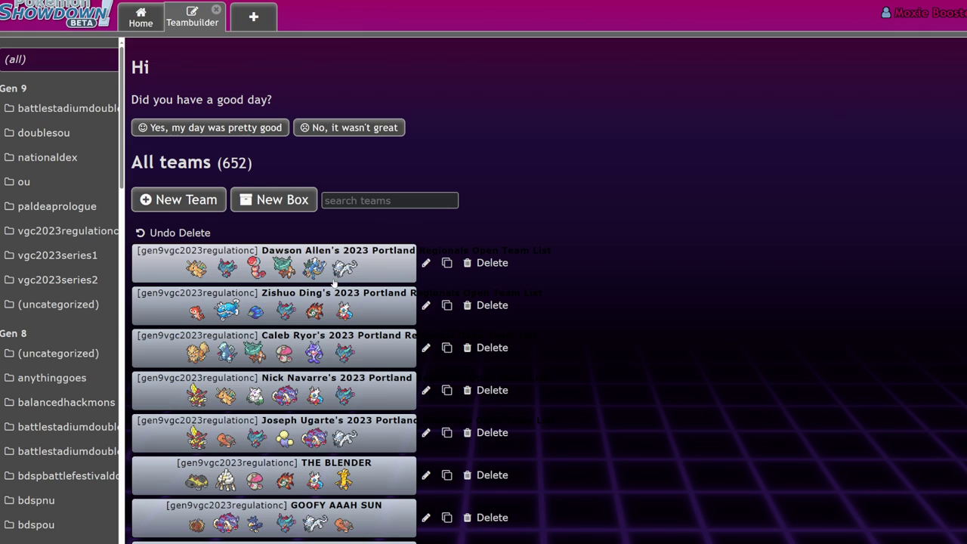
left_click(365, 348)
left_click(484, 219)
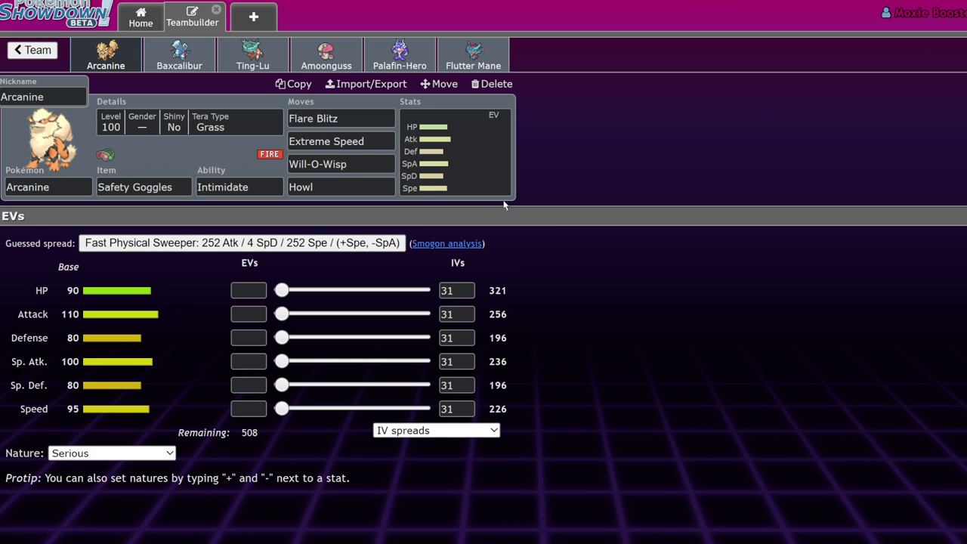
Review the sets of Baxcalibur, Palafin-Hero and Ting-Lu, ending on Arcanine.
left_click(181, 67)
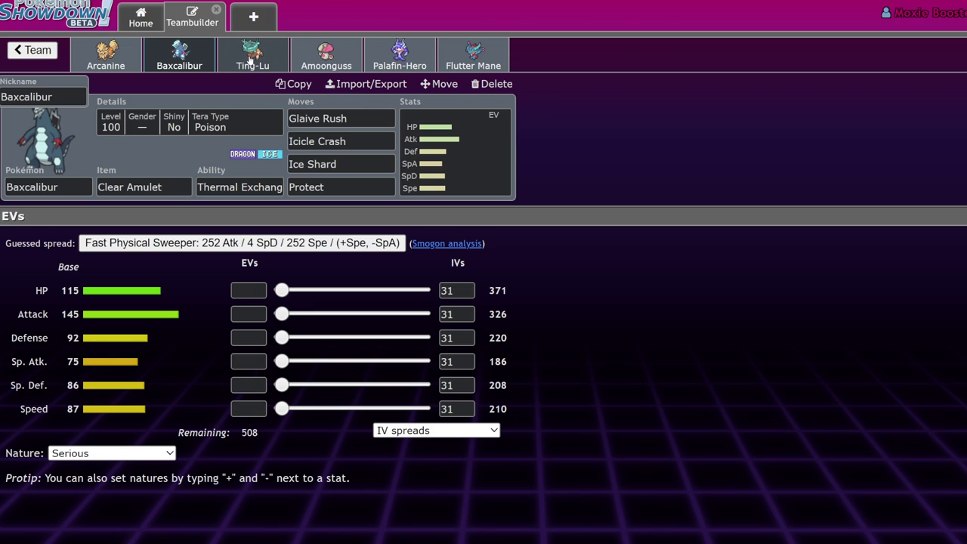
left_click(400, 54)
left_click(235, 57)
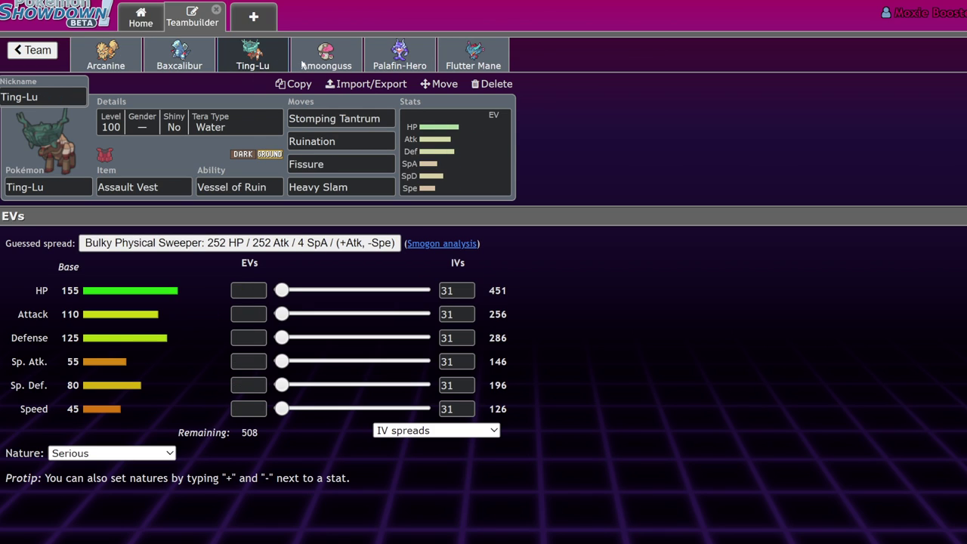
left_click(382, 55)
left_click(136, 56)
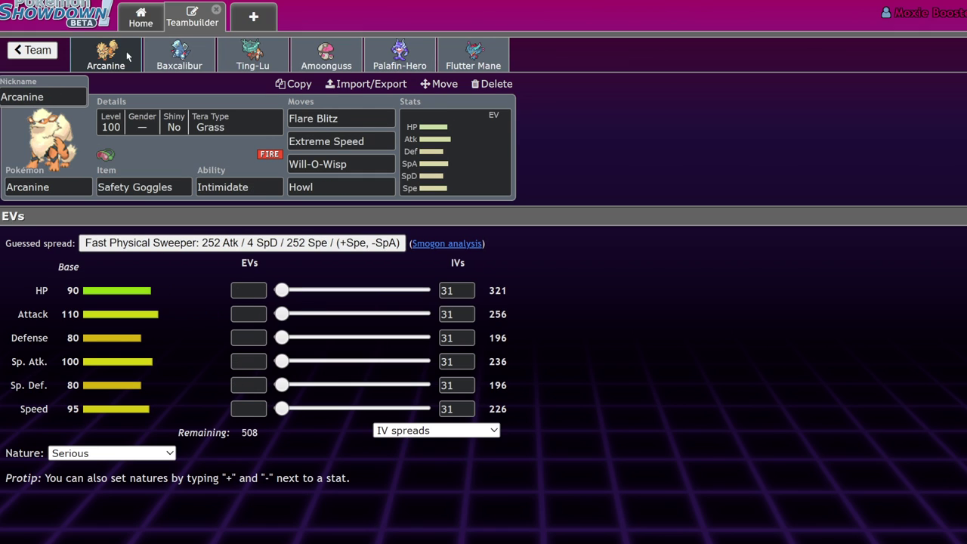
Read the descriptions of Baxcalibur's Thermal Exchange ability and Ting-Lu's Vessel of Ruin ability.
left_click(210, 60)
left_click(228, 189)
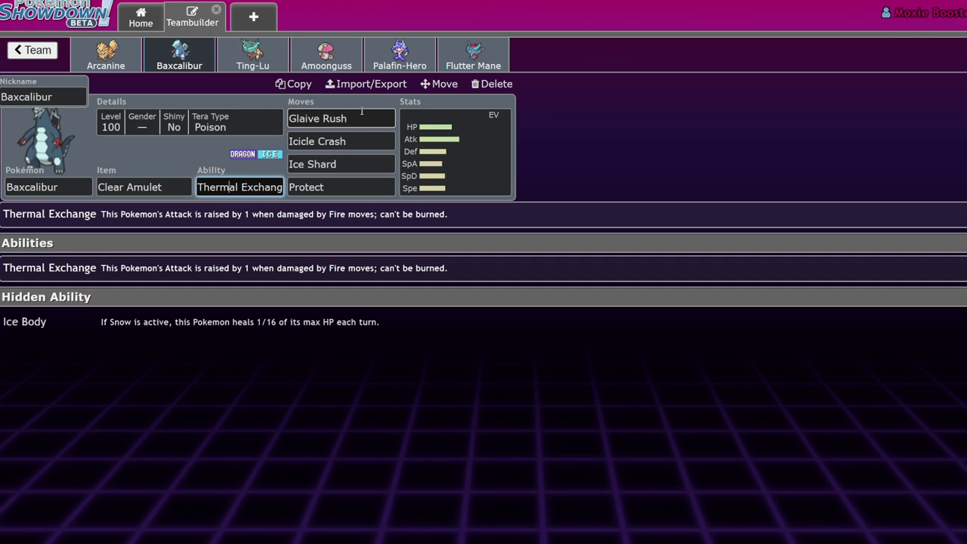
left_click(140, 53)
left_click(197, 65)
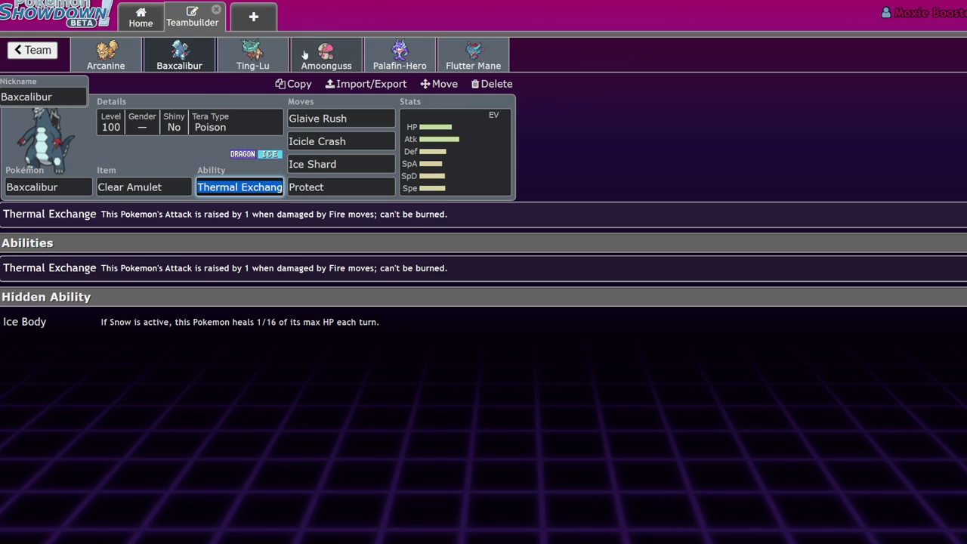
left_click(272, 55)
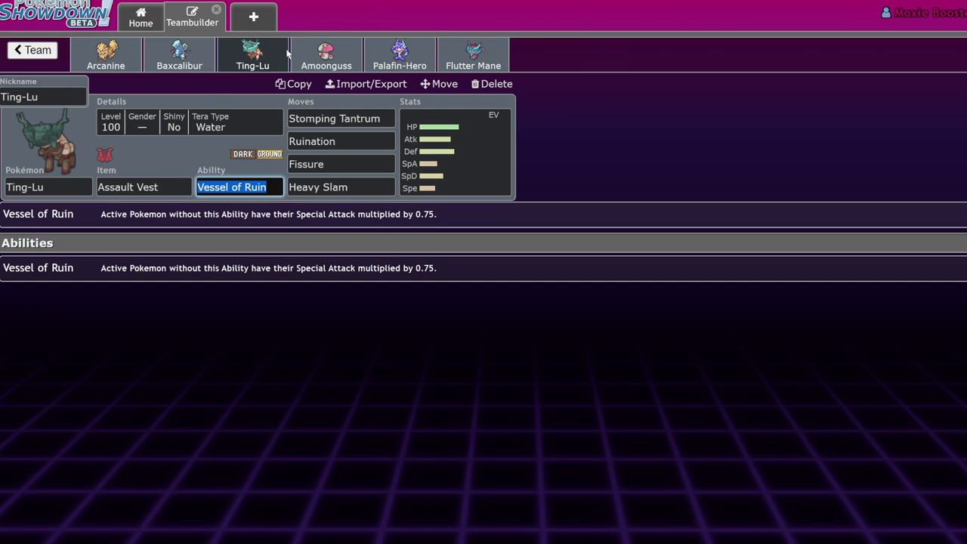
Return to Baxcalibur's set and read the descriptions of its Clear Amulet item and Glaive Rush move.
left_click(502, 60)
left_click(181, 66)
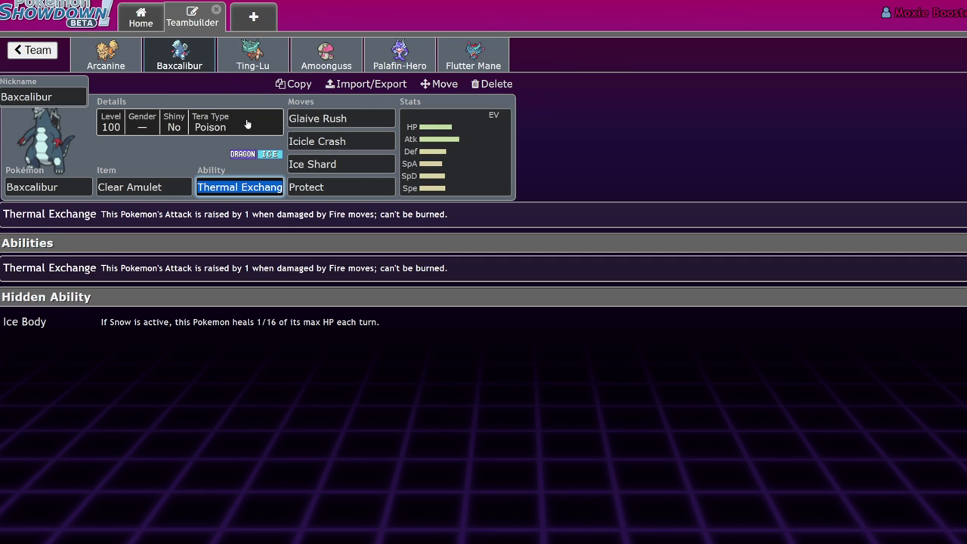
left_click(166, 186)
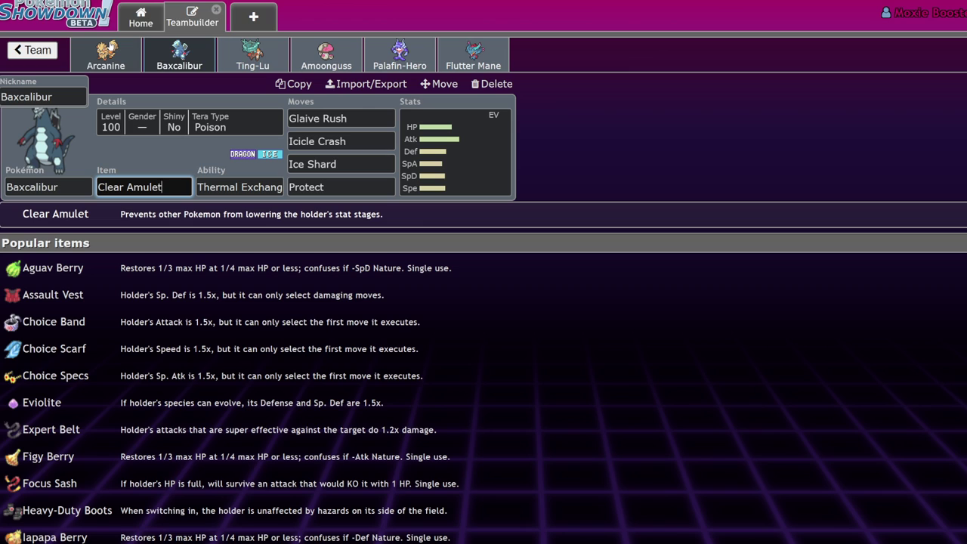
left_click(375, 123)
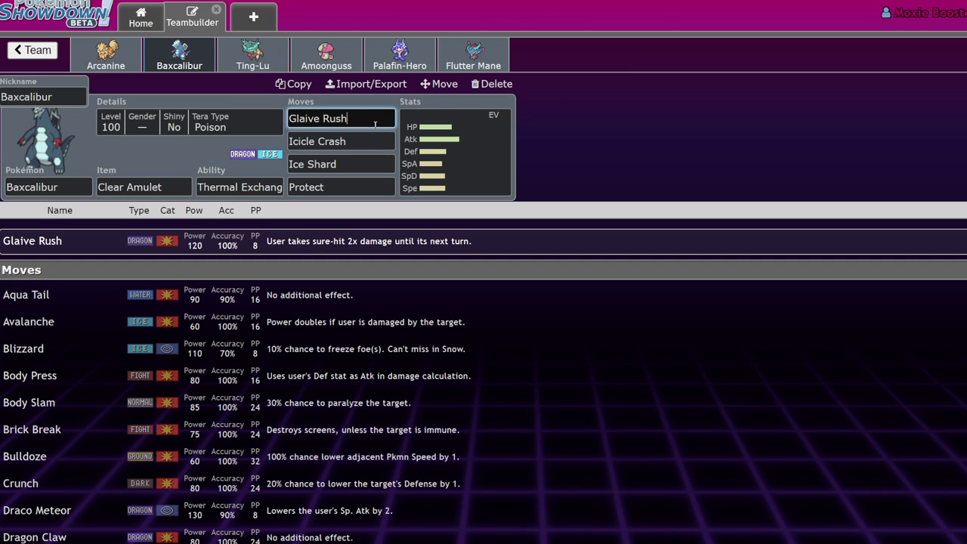
Read the descriptions of Arcanine's Howl, Flare Blitz and Extreme Speed moves.
left_click(105, 53)
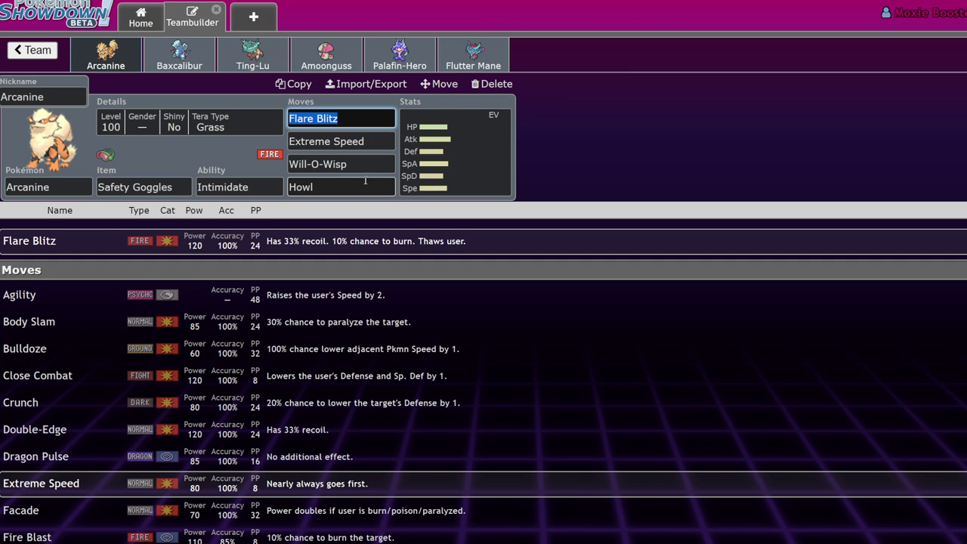
left_click(340, 186)
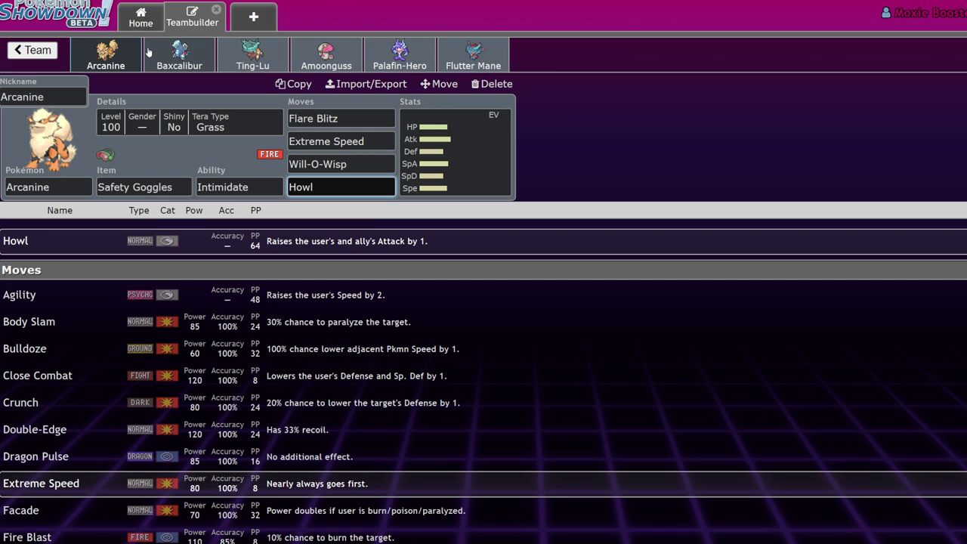
left_click(382, 121)
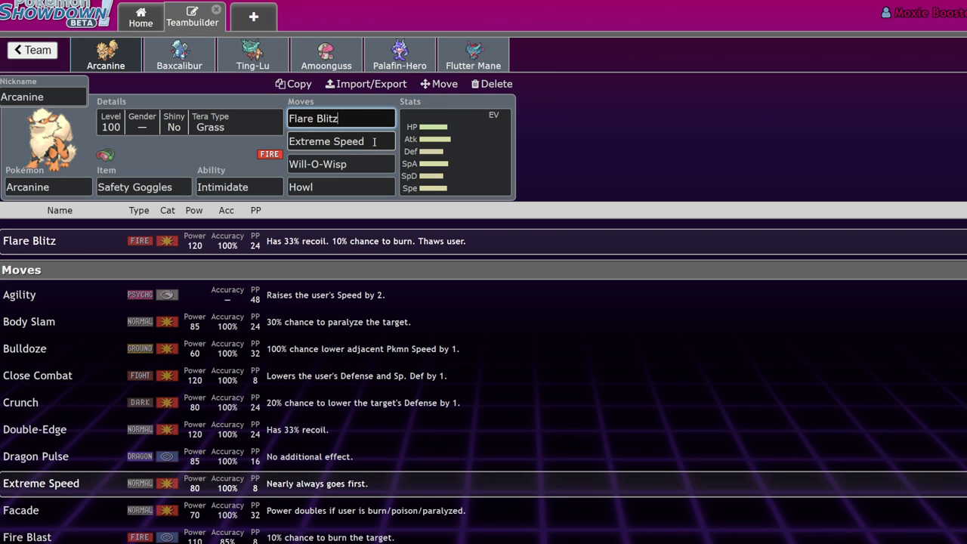
left_click(370, 141)
Examine Baxcalibur's base stats and its Icicle Crash, Glaive Rush and Ice Shard moves.
left_click(199, 65)
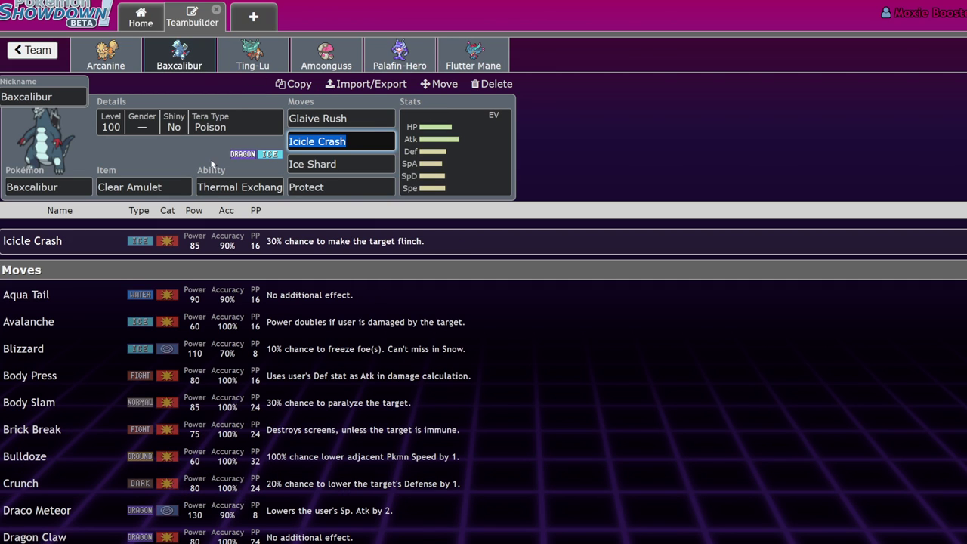
left_click(451, 164)
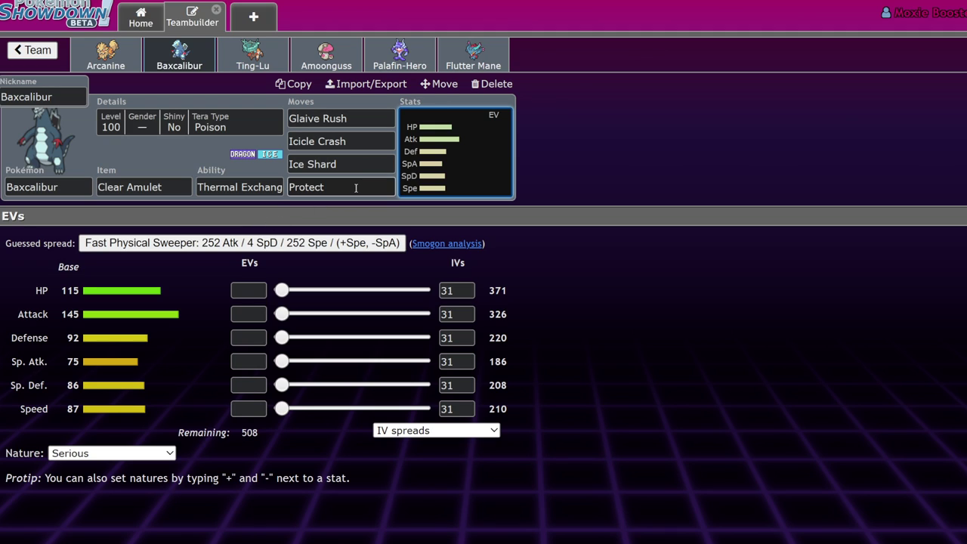
left_click(356, 121)
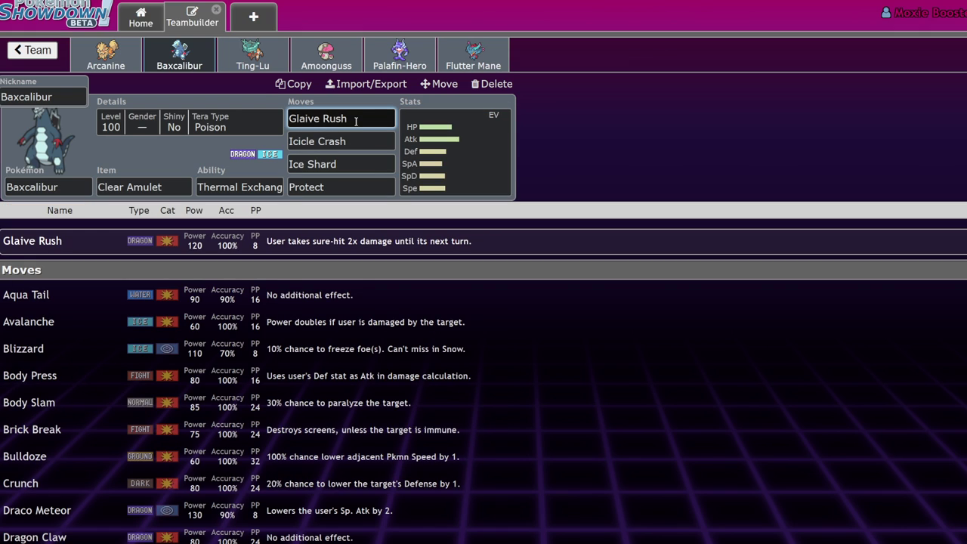
left_click(347, 164)
left_click(364, 124)
left_click(375, 159)
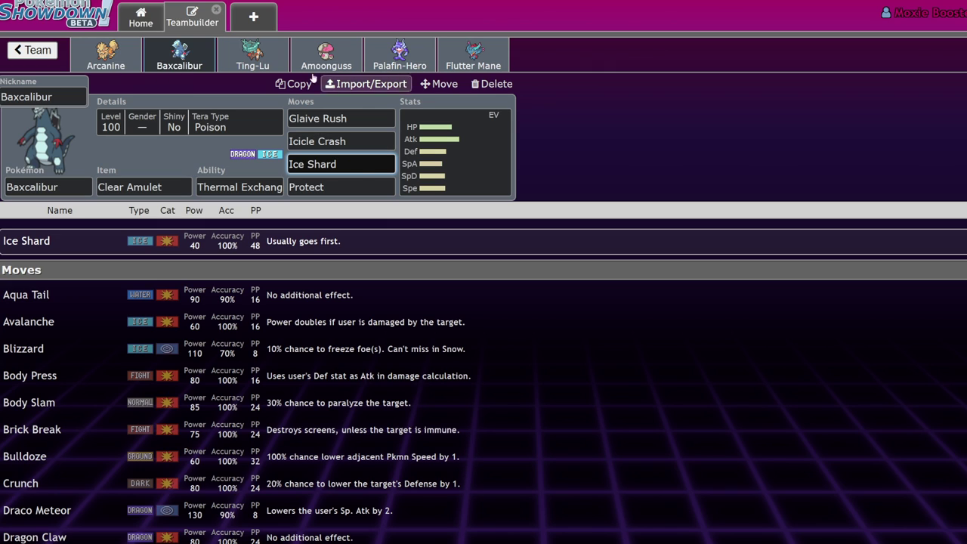
Compare Baxcalibur's Ice Shard and Glaive Rush descriptions again, ending on its stats.
left_click(491, 143)
left_click(361, 162)
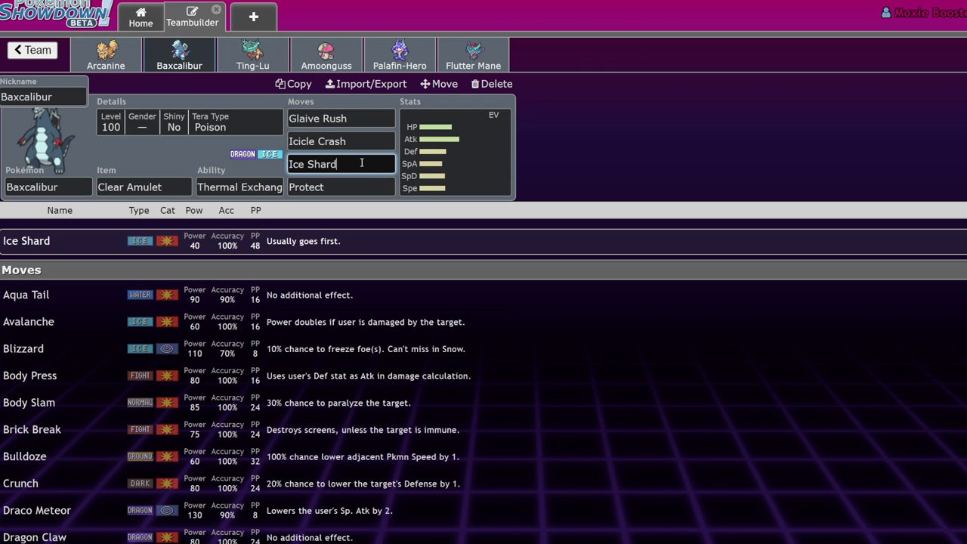
left_click(340, 119)
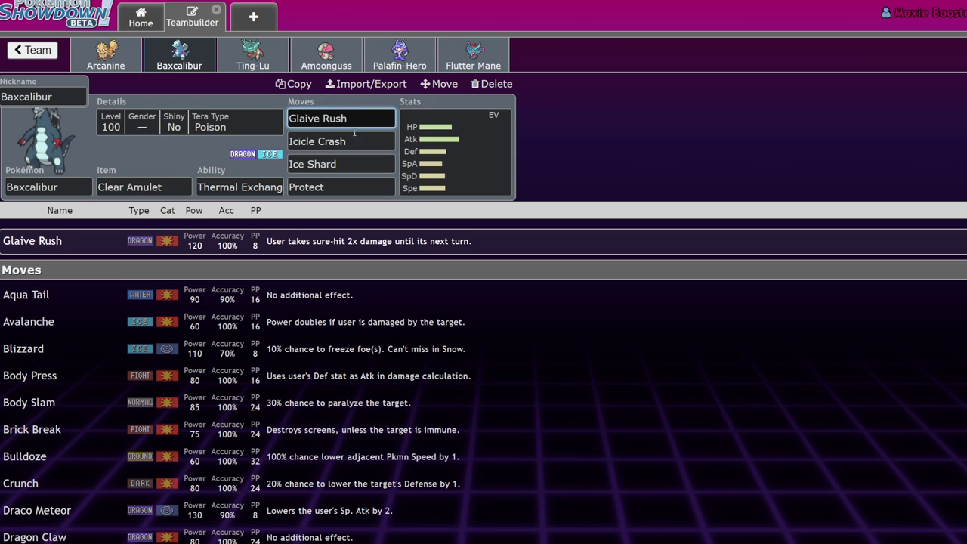
left_click(356, 164)
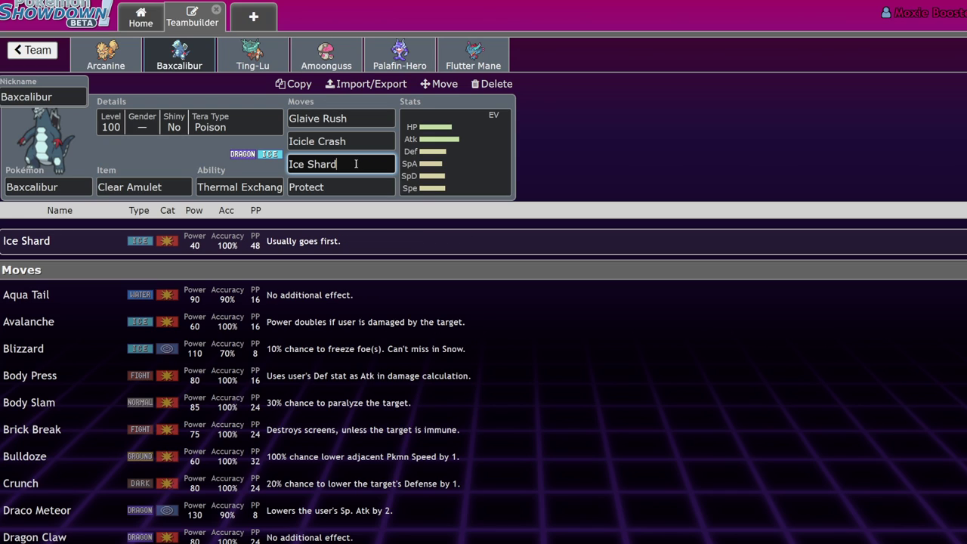
left_click(458, 147)
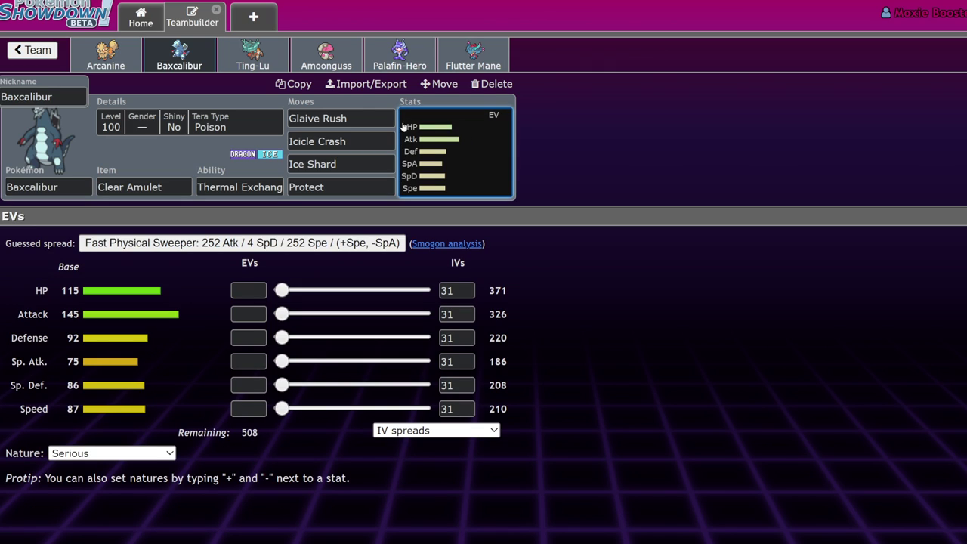
Review the sets and stats of Ting-Lu, Amoonguss, Flutter Mane and Baxcalibur, ending on Flutter Mane.
left_click(242, 64)
left_click(323, 63)
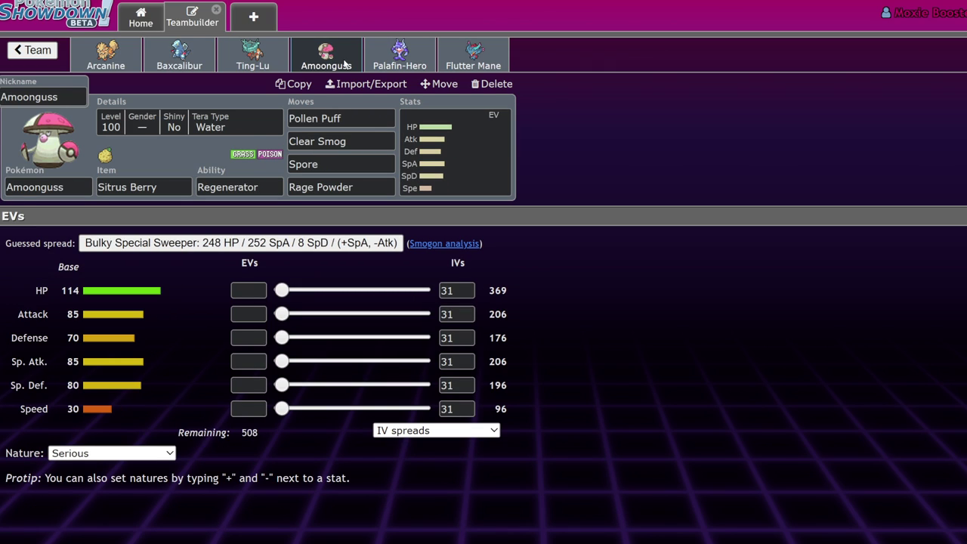
left_click(461, 51)
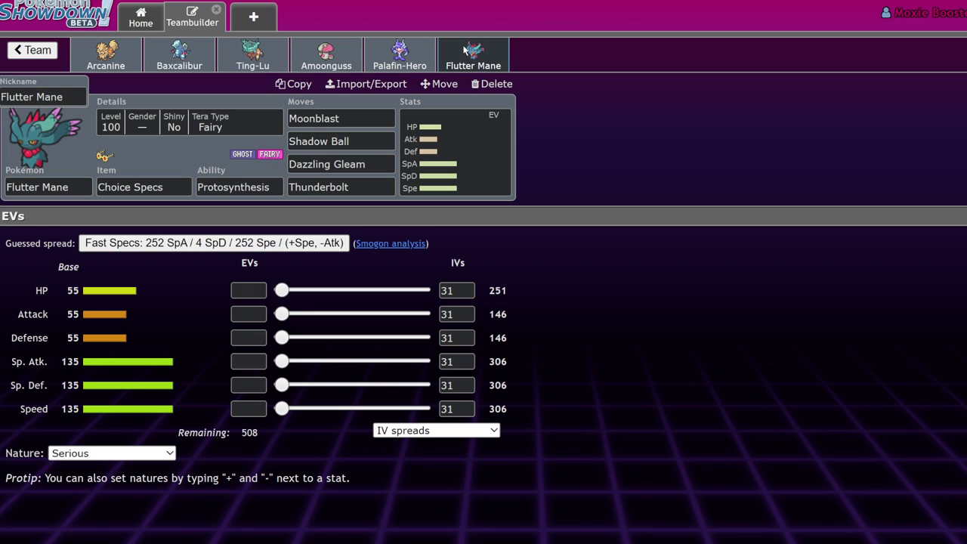
left_click(245, 57)
left_click(196, 57)
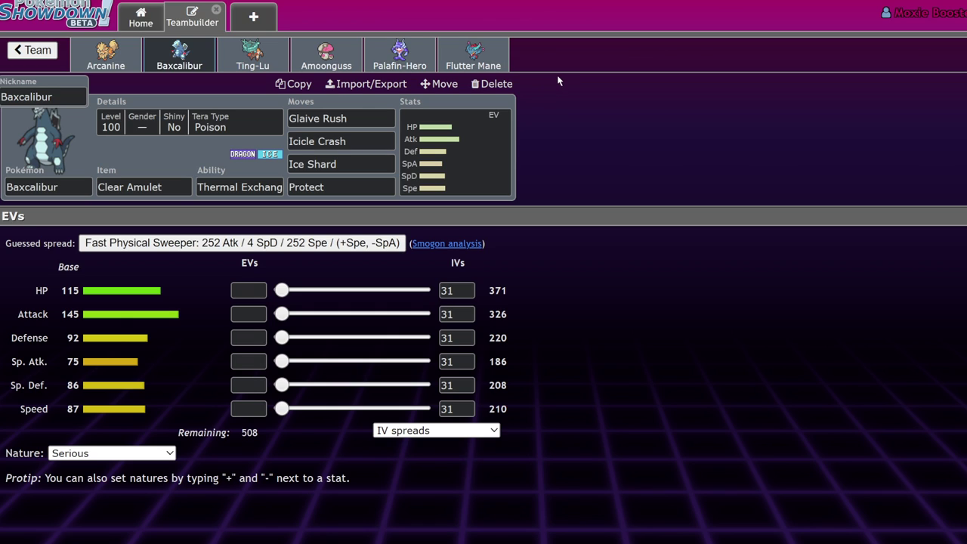
left_click(485, 58)
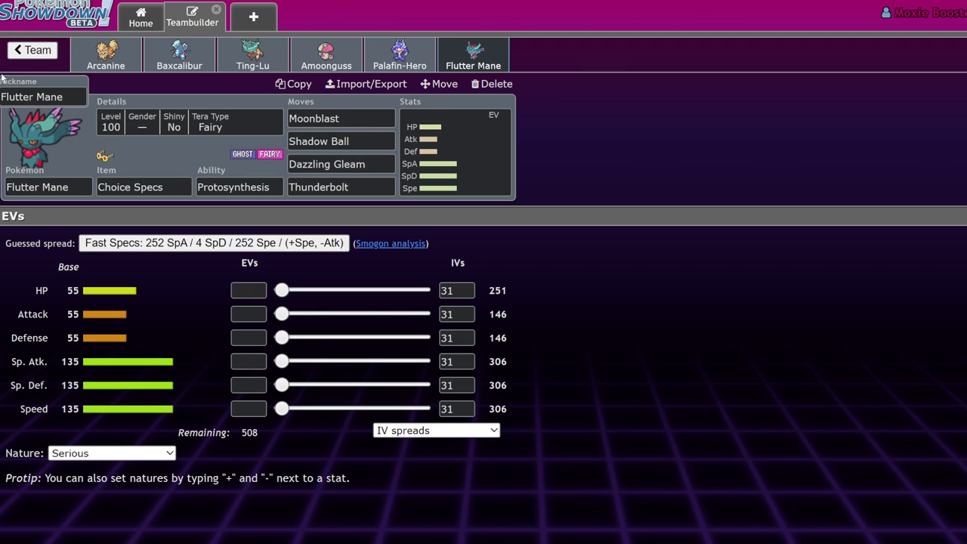
Return to the list of all teams, open the Tatsugiri, Dondozo and Glimmora team, and show Tatsugiri's stats.
left_click(33, 50)
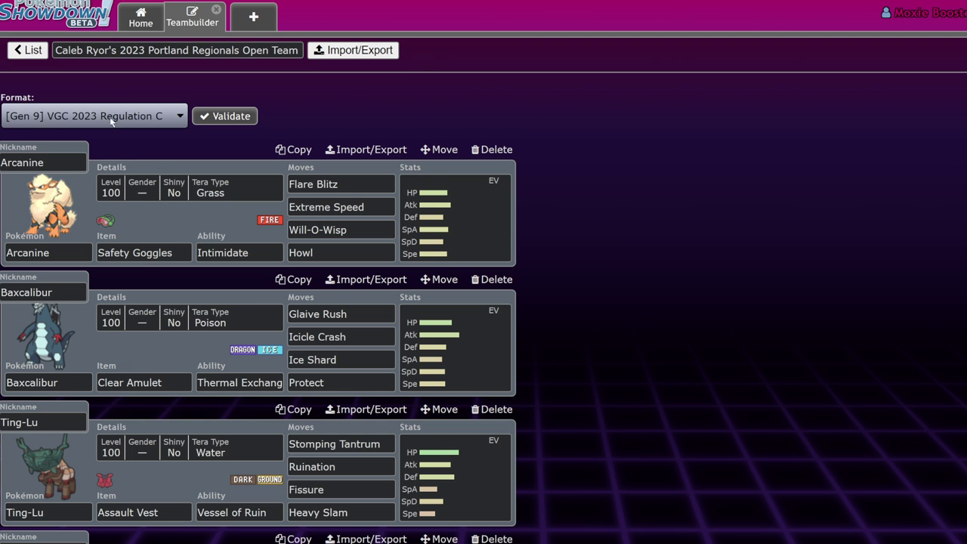
left_click(29, 53)
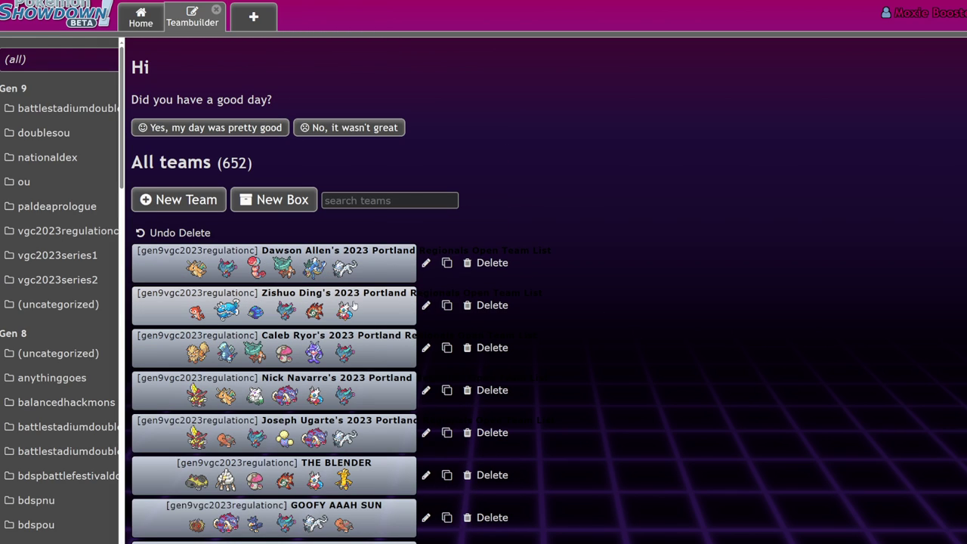
left_click(354, 302)
left_click(419, 235)
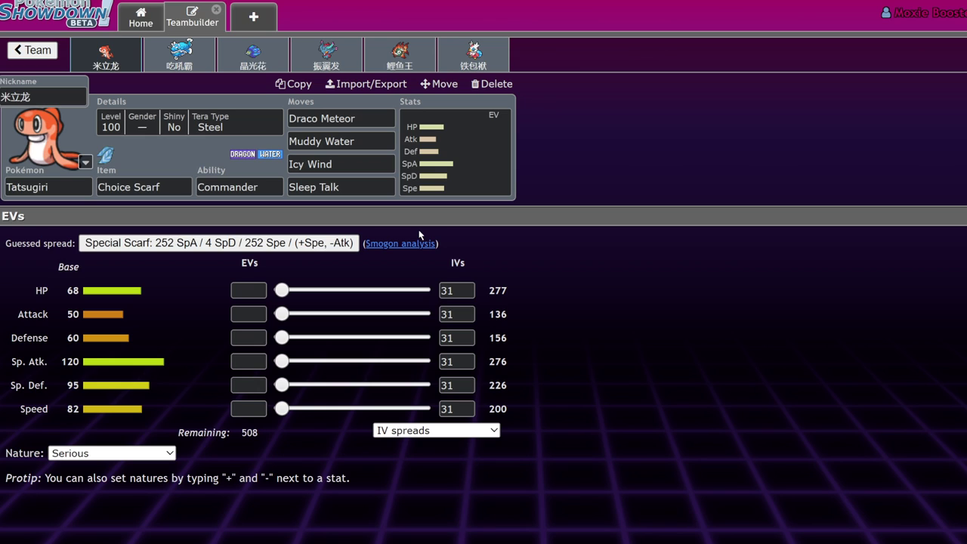
Review the sets and stats of Dondozo, Glimmora, Flutter Mane, Chi-Yu and Iron Bundle in turn.
left_click(180, 54)
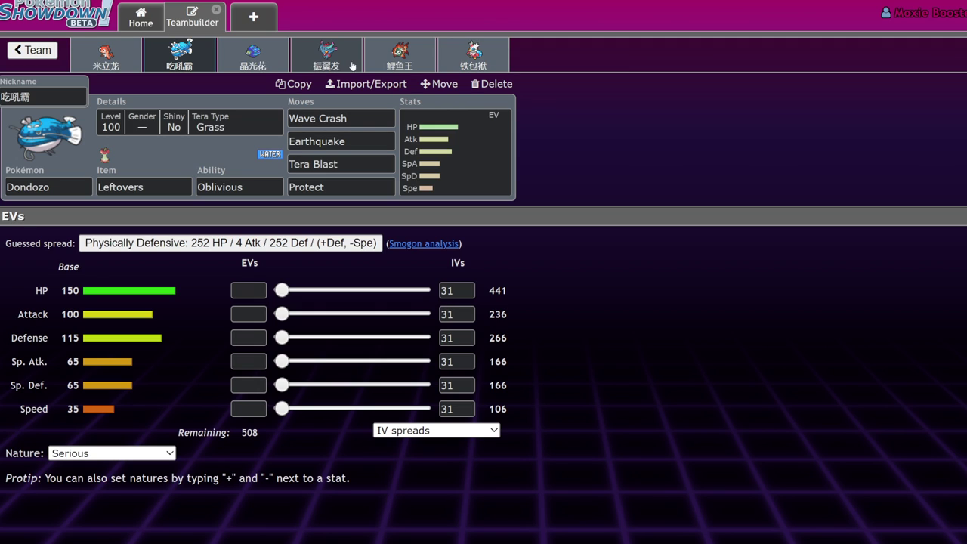
left_click(249, 59)
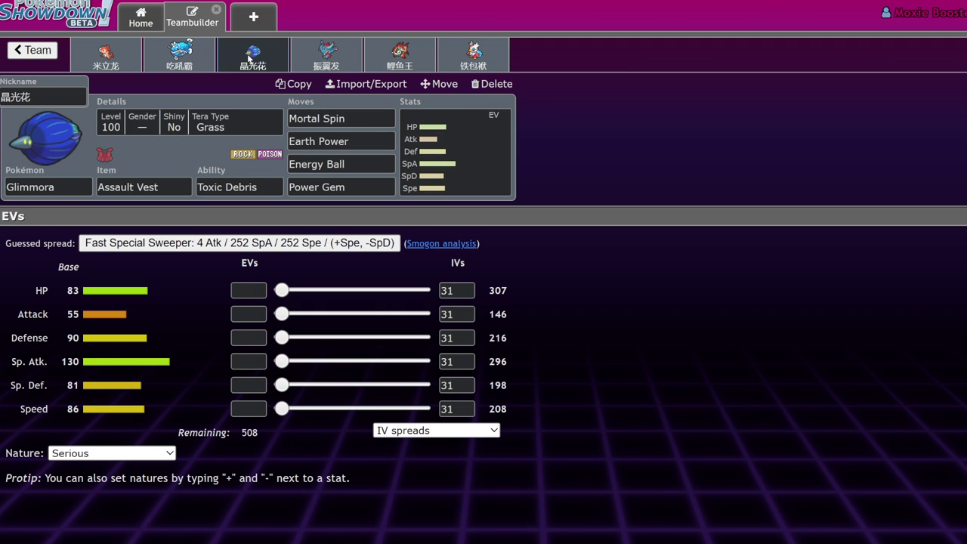
left_click(321, 59)
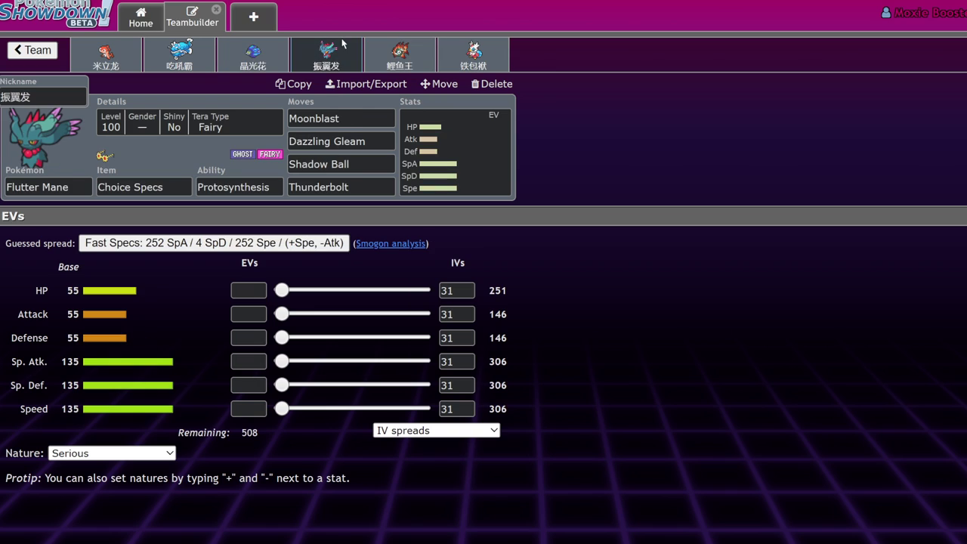
left_click(400, 61)
left_click(473, 63)
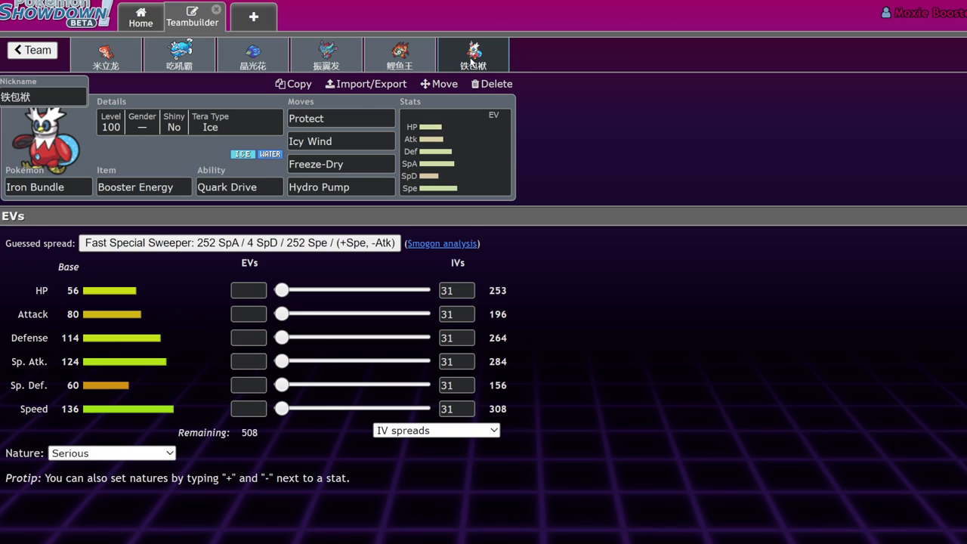
Compare the sets and stats of Flutter Mane, Iron Bundle and Chi-Yu, ending on Chi-Yu.
left_click(389, 53)
left_click(352, 53)
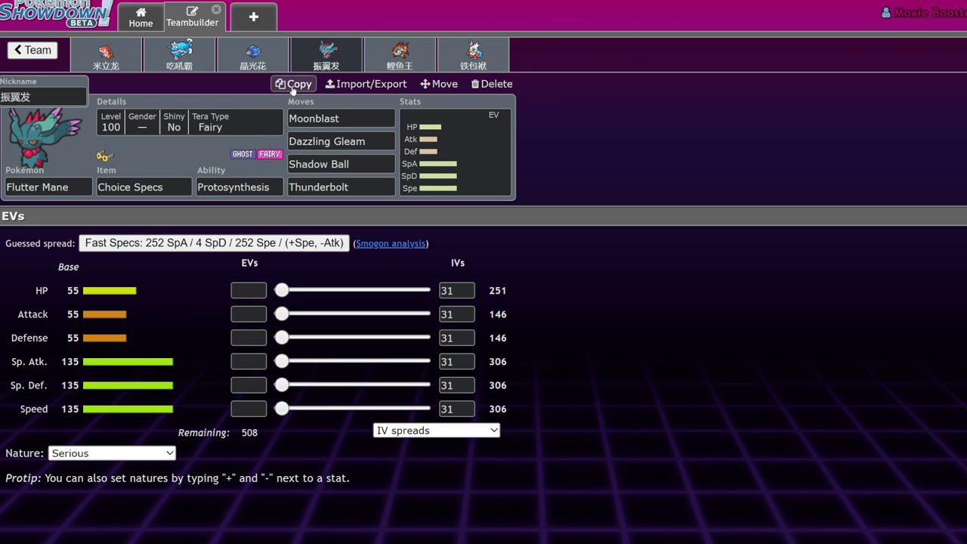
left_click(374, 51)
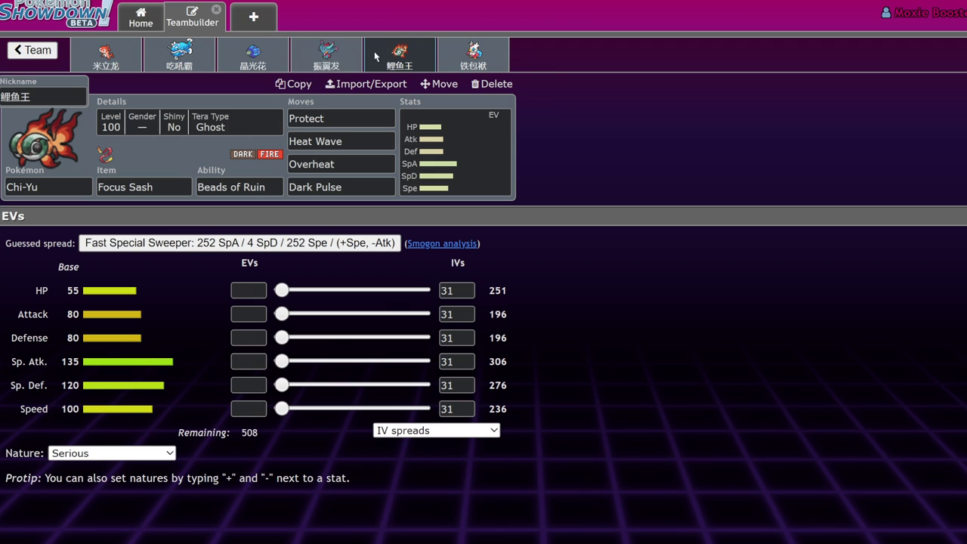
left_click(311, 59)
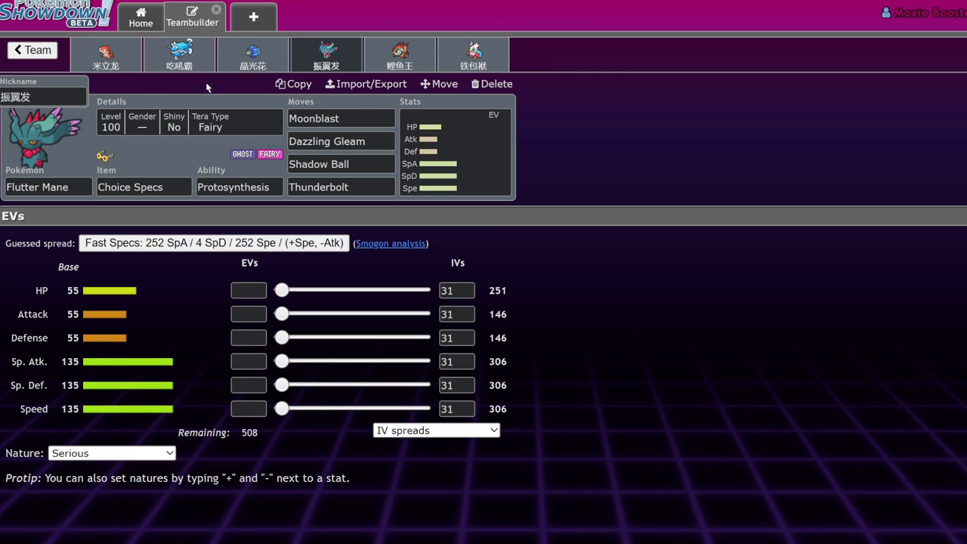
left_click(465, 51)
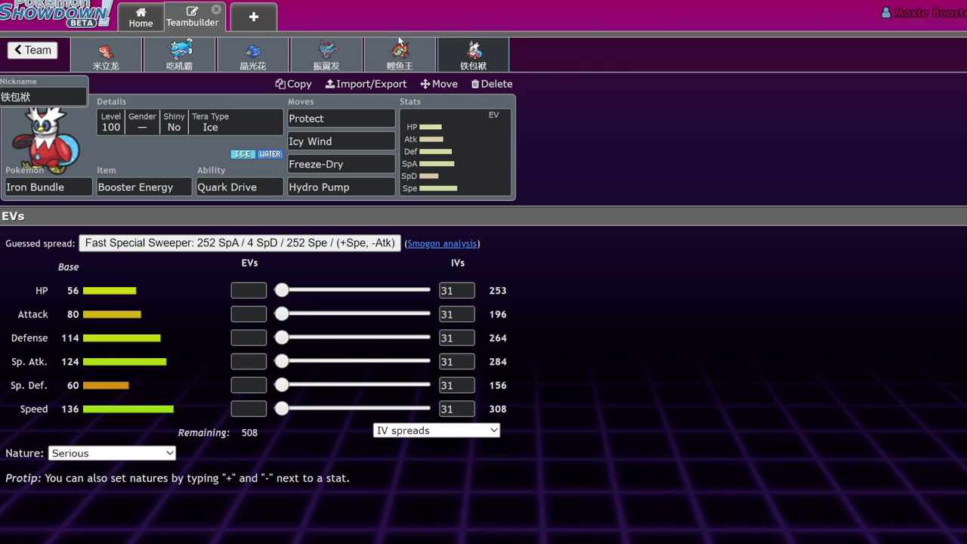
left_click(413, 64)
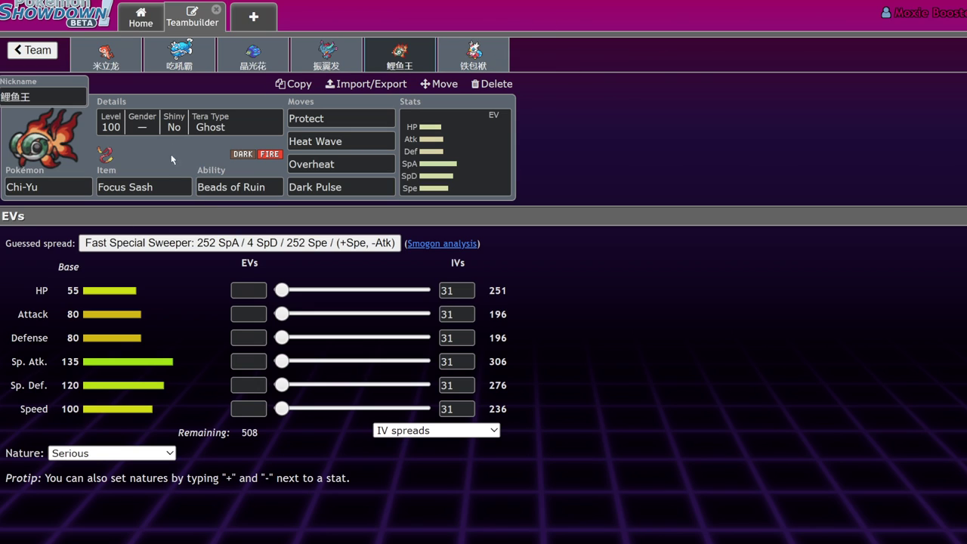
Review Dondozo's set alongside those of Iron Bundle and Chi-Yu, ending on Iron Bundle.
left_click(494, 68)
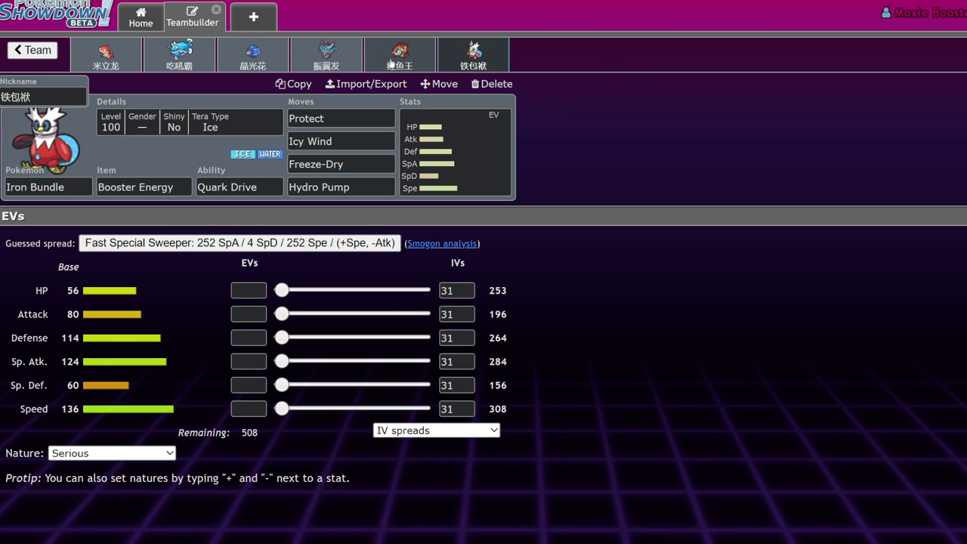
left_click(207, 68)
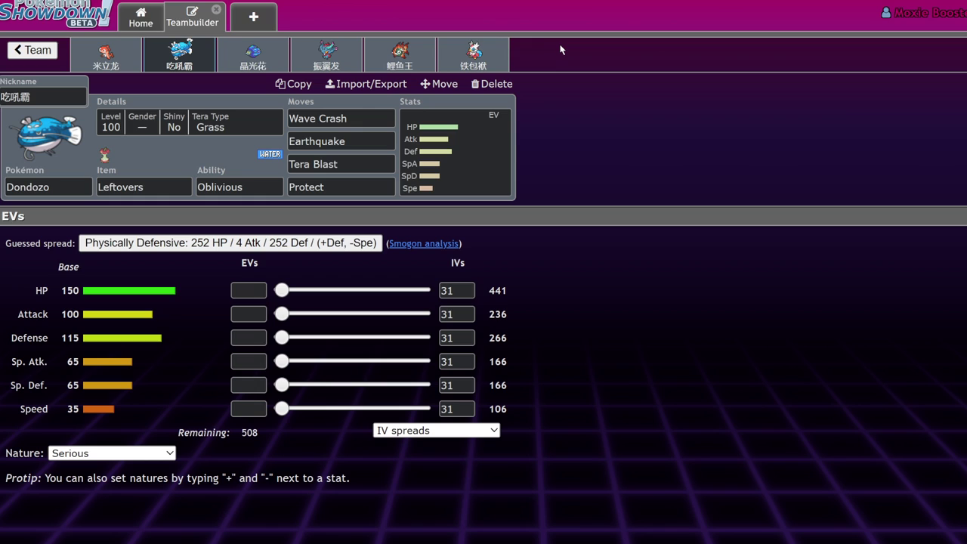
left_click(495, 60)
left_click(427, 55)
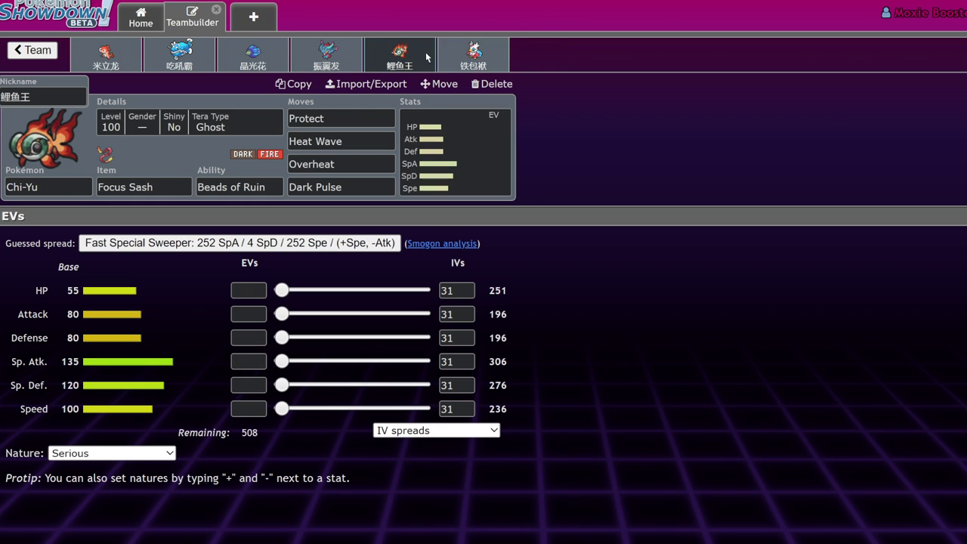
left_click(451, 56)
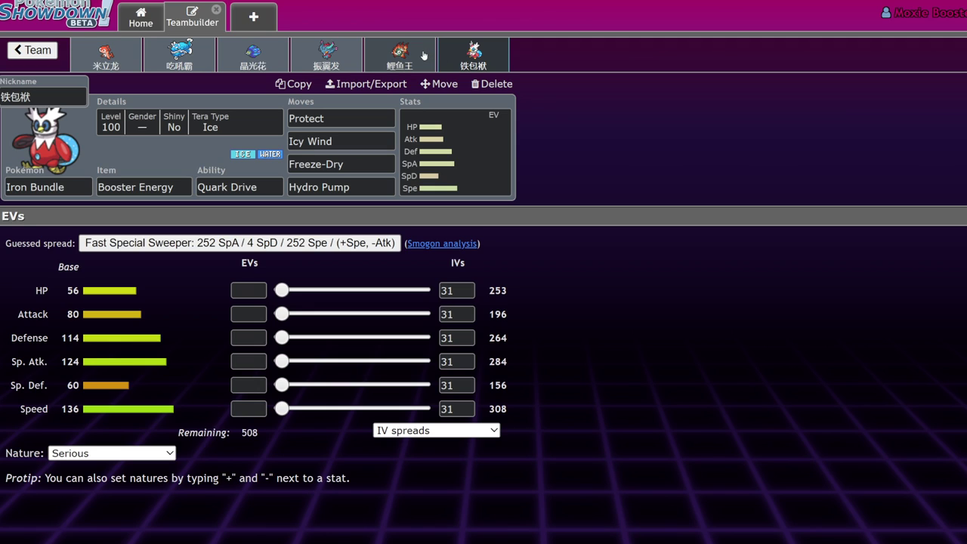
left_click(423, 54)
left_click(443, 55)
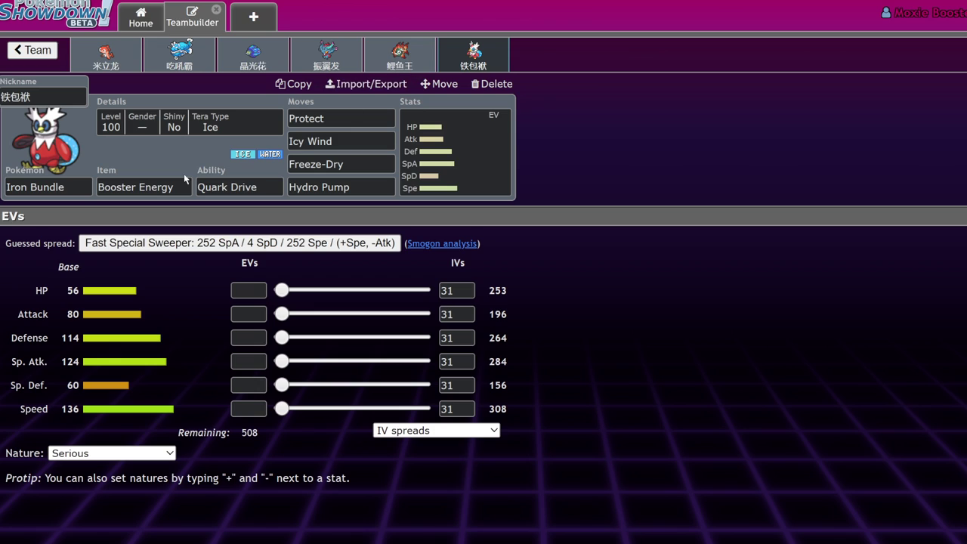
Compare the sets and stats of Chi-Yu and Iron Bundle, and look up Glimmora's Toxic Debris ability.
left_click(382, 69)
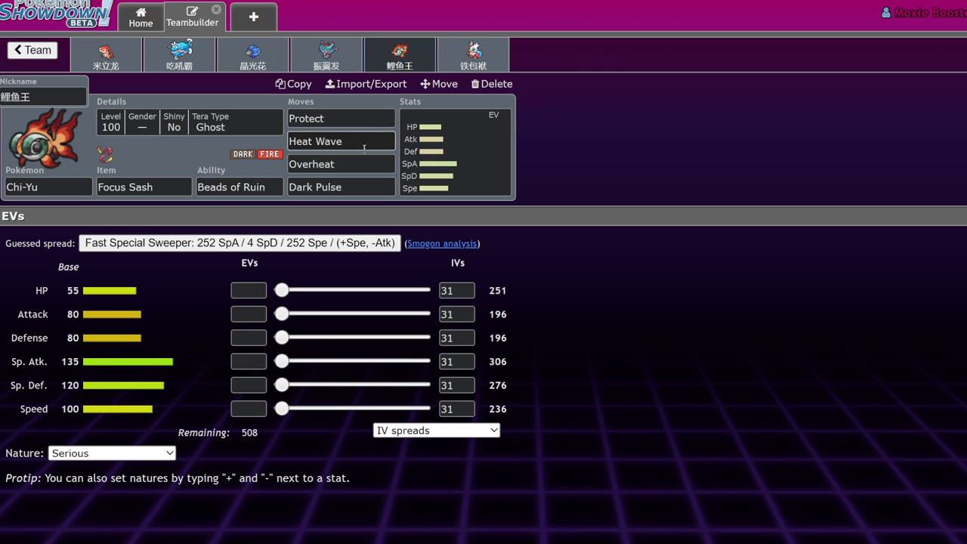
left_click(481, 70)
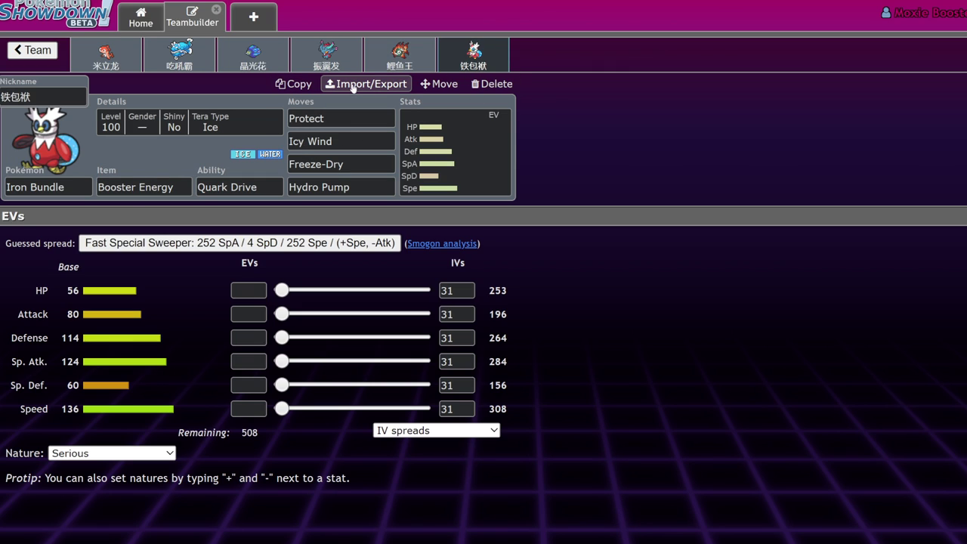
left_click(264, 58)
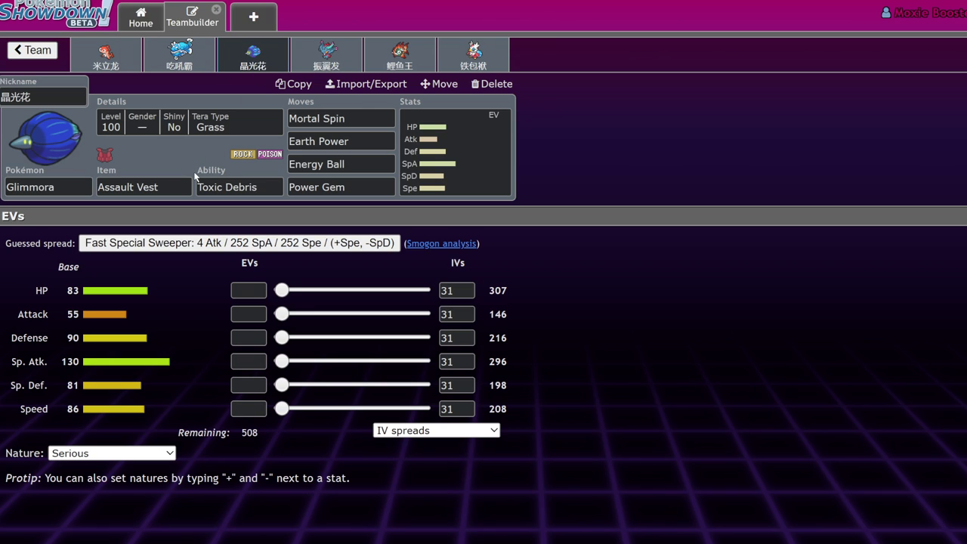
left_click(278, 188)
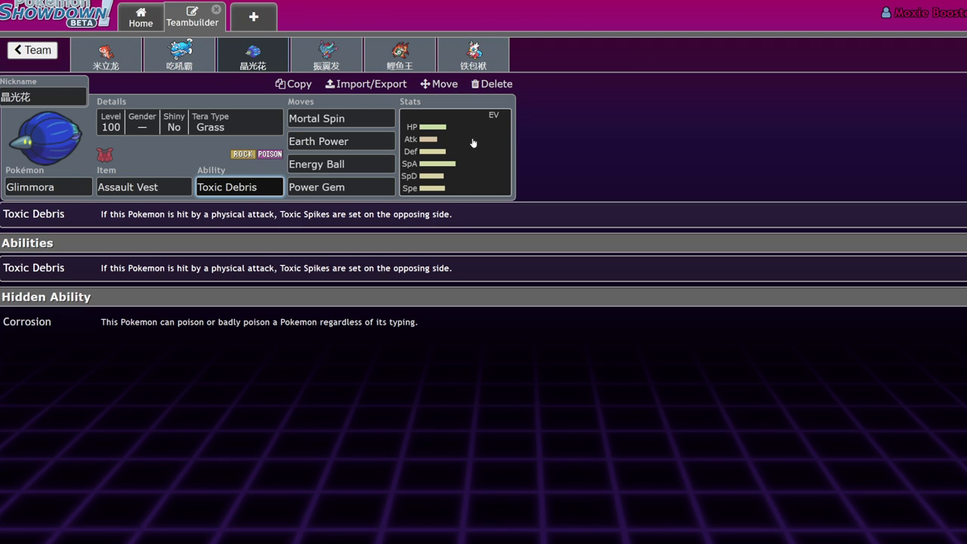
Look up Dondozo's Oblivious ability and its Earthquake and Tera Blast moves, comparing them with Iron Bundle's Freeze-Dry.
left_click(215, 60)
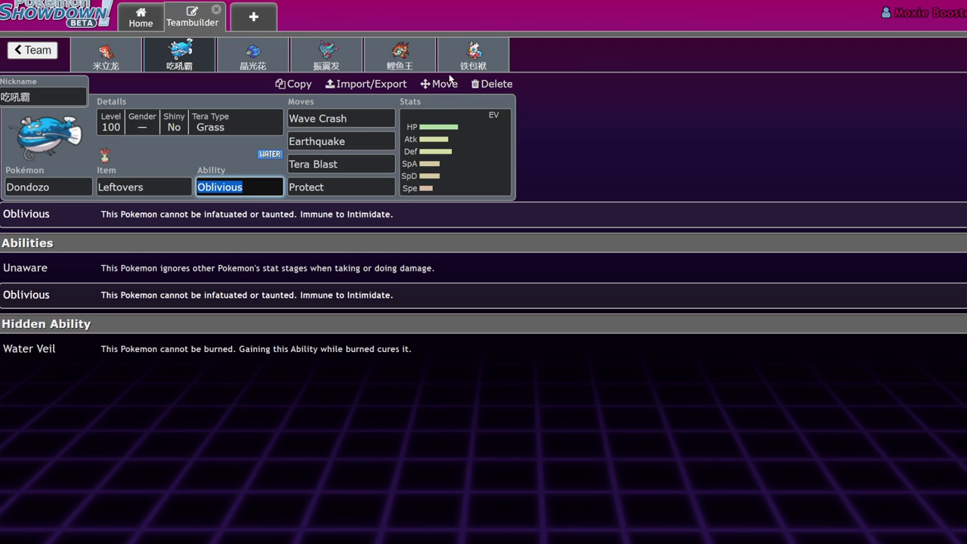
left_click(224, 59)
left_click(153, 55)
left_click(358, 139)
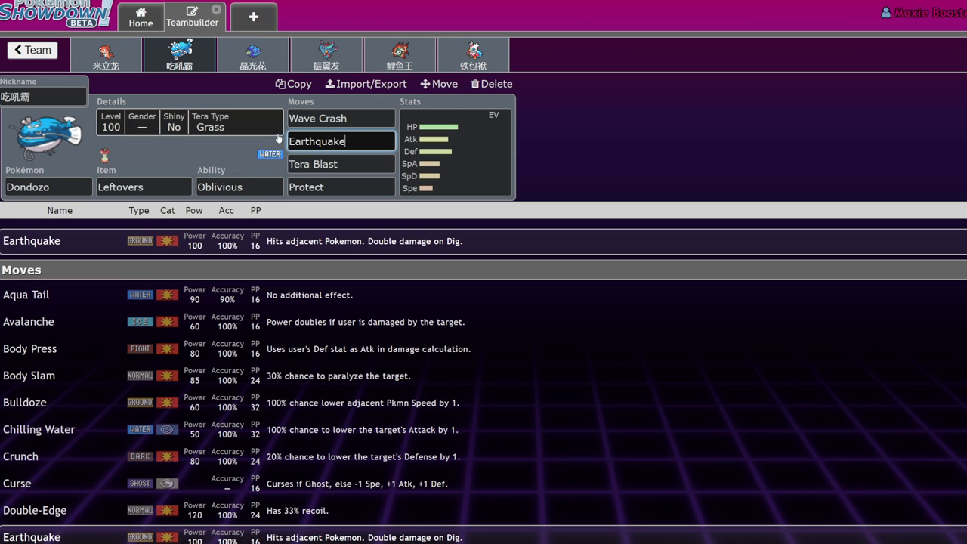
left_click(369, 172)
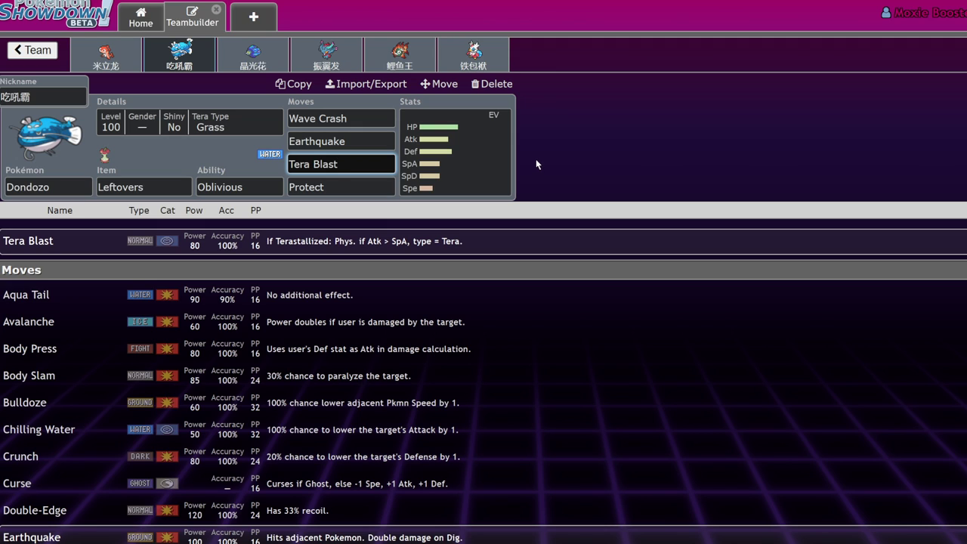
left_click(481, 59)
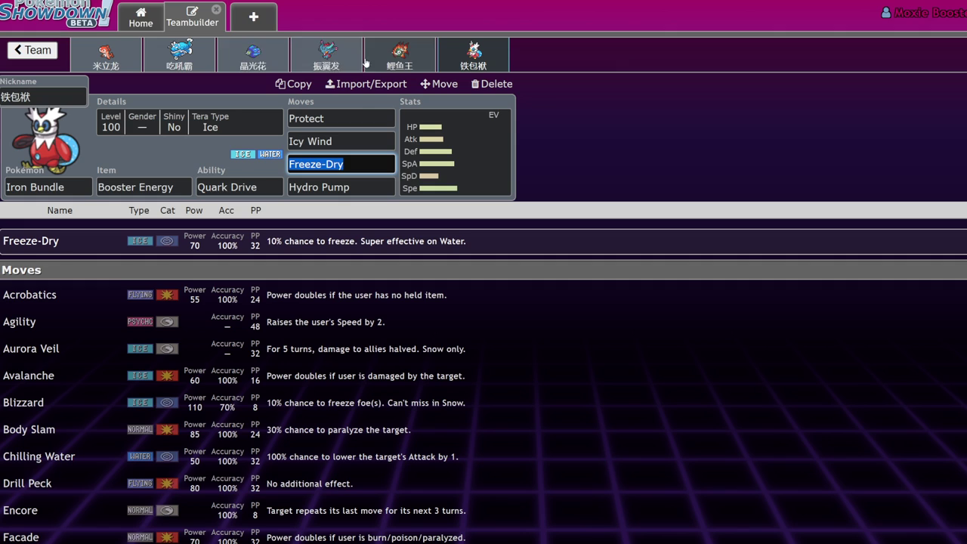
left_click(206, 54)
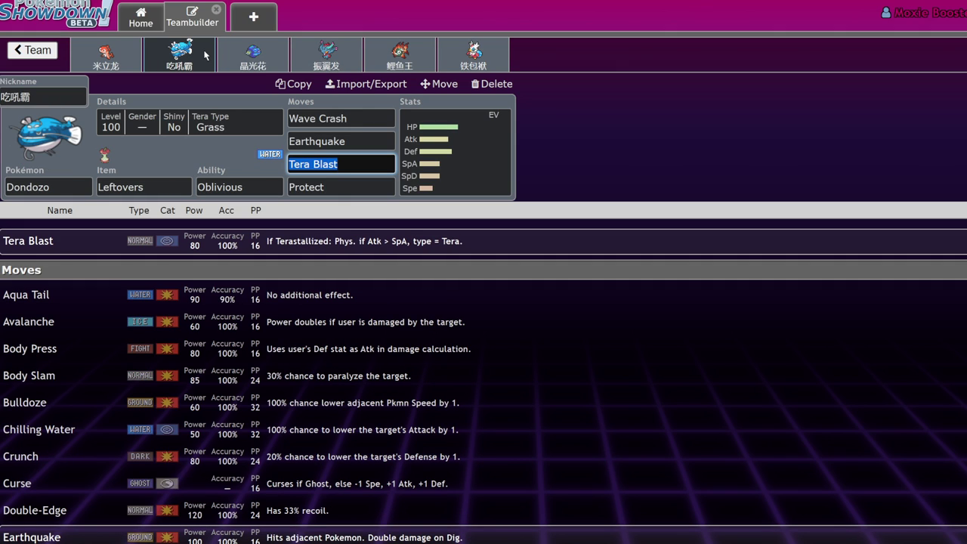
Return to the list of all teams, open the Dragonite, Flutter Mane and Orthworm team, and show Dragonite's stats.
left_click(33, 50)
left_click(22, 48)
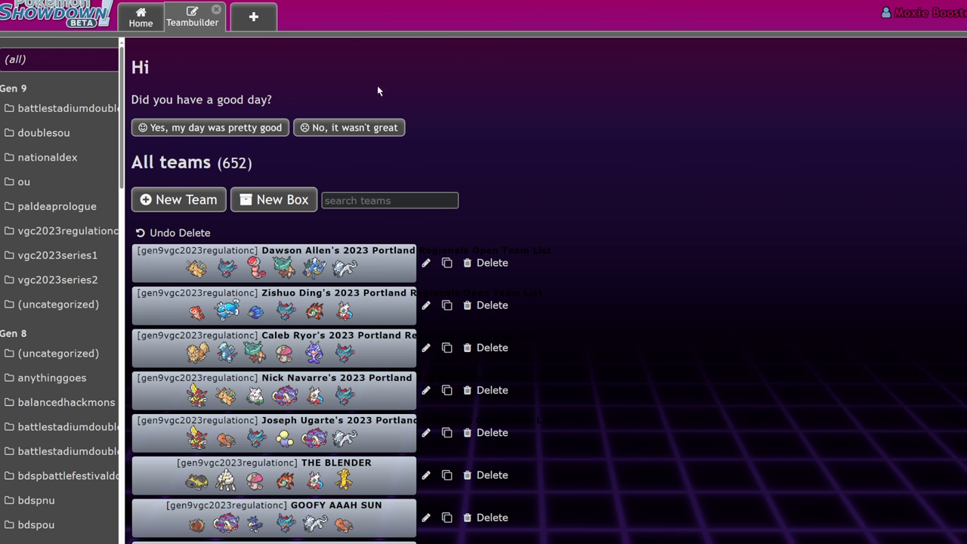
left_click(370, 266)
left_click(459, 209)
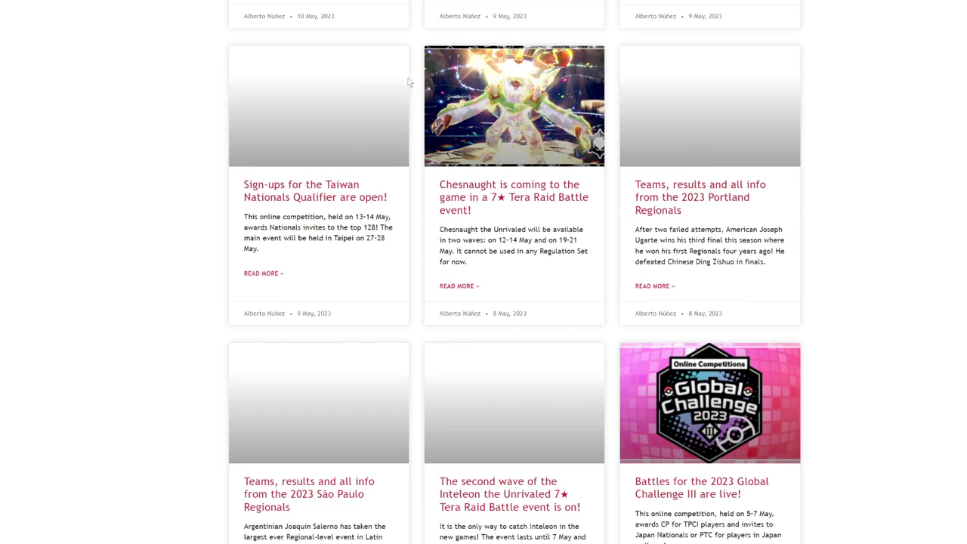
On the Victory Road website, go to page 5 of the latest articles and open the São Paulo Regionals event article.
scroll(534, 399, "down", 5)
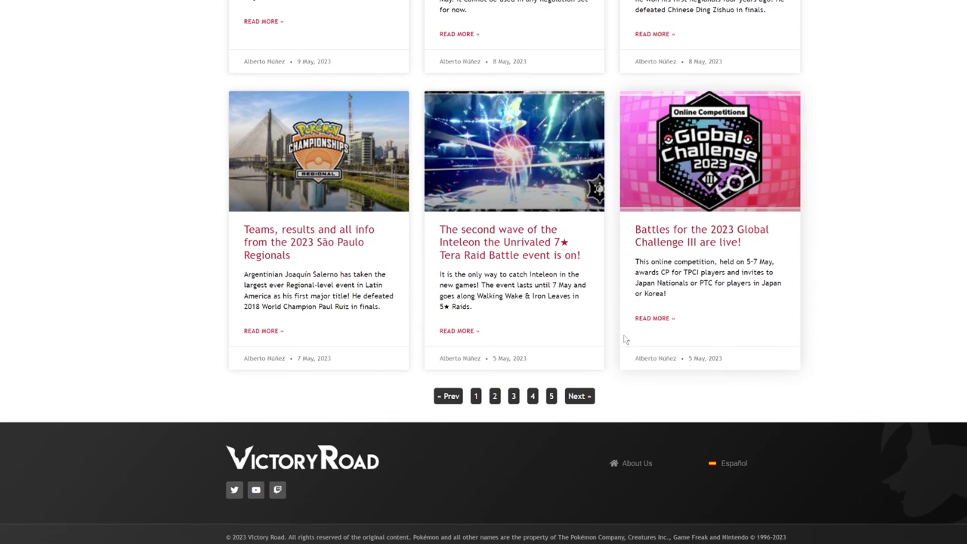
left_click(552, 396)
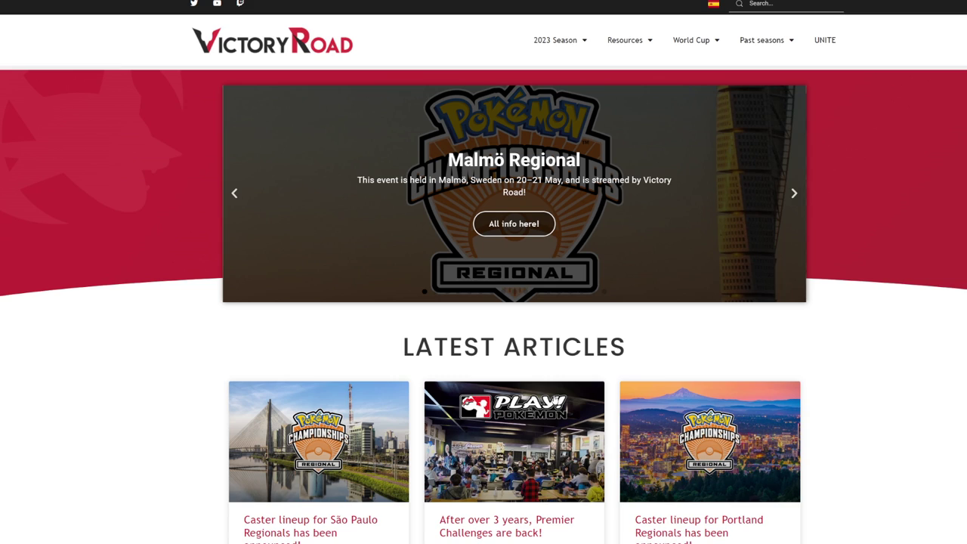
scroll(337, 363, "down", 3)
left_click(337, 365)
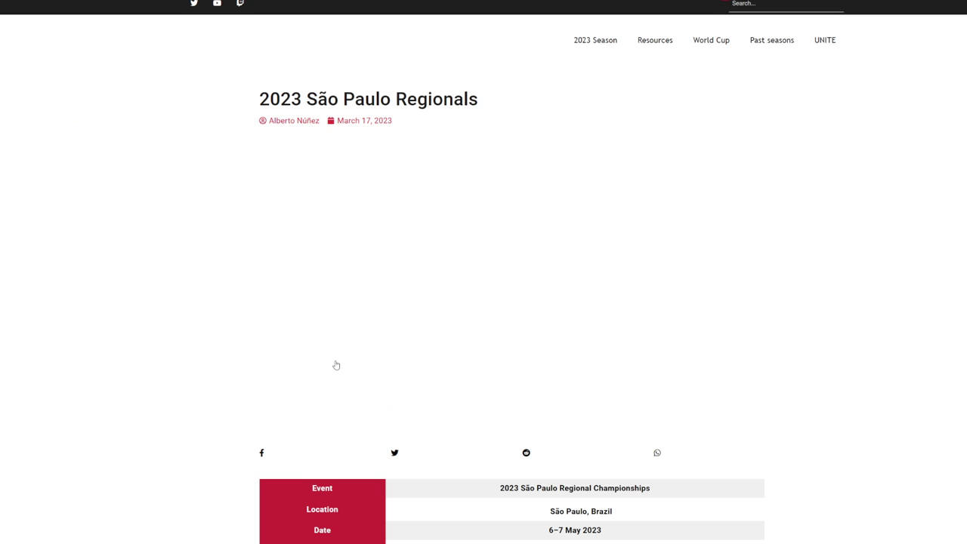
scroll(661, 330, "down", 6)
scroll(648, 329, "down", 4)
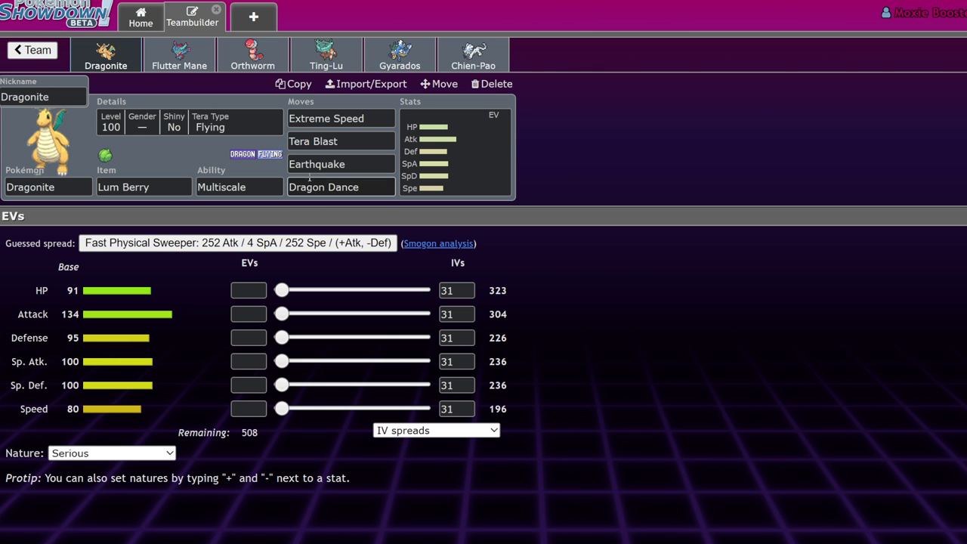
Examine Orthworm's set and its Shed Tail move alongside the sets of Ting-Lu, Gyarados and Dragonite, ending on Orthworm.
left_click(232, 53)
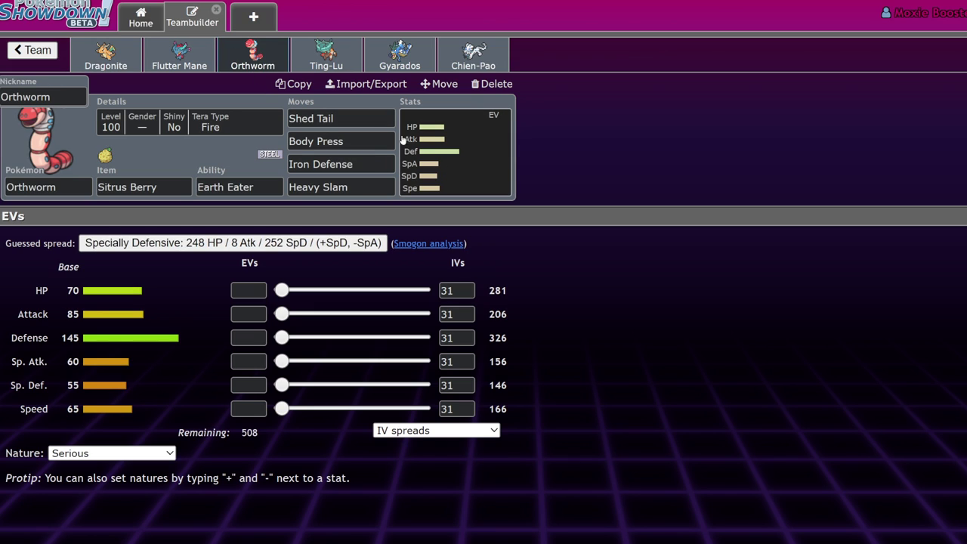
left_click(318, 49)
left_click(276, 53)
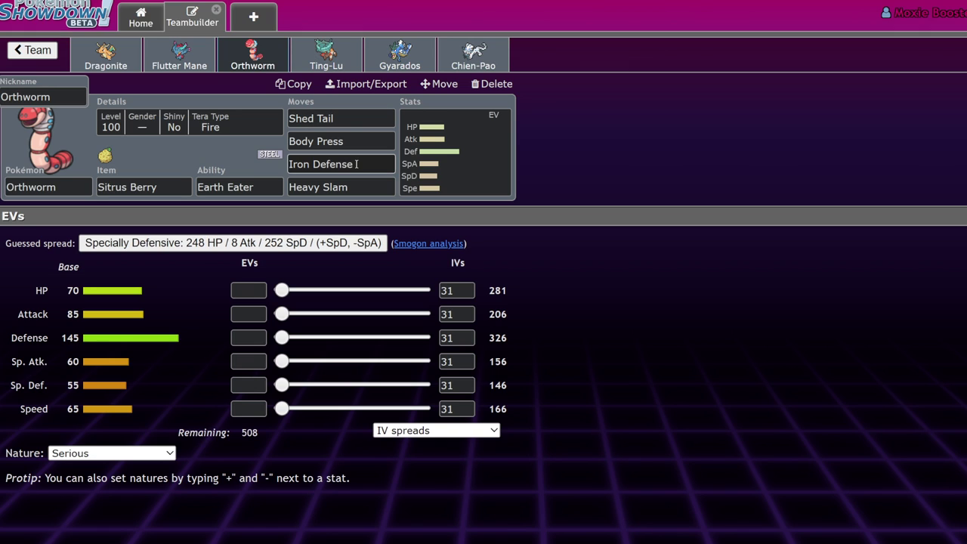
left_click(350, 111)
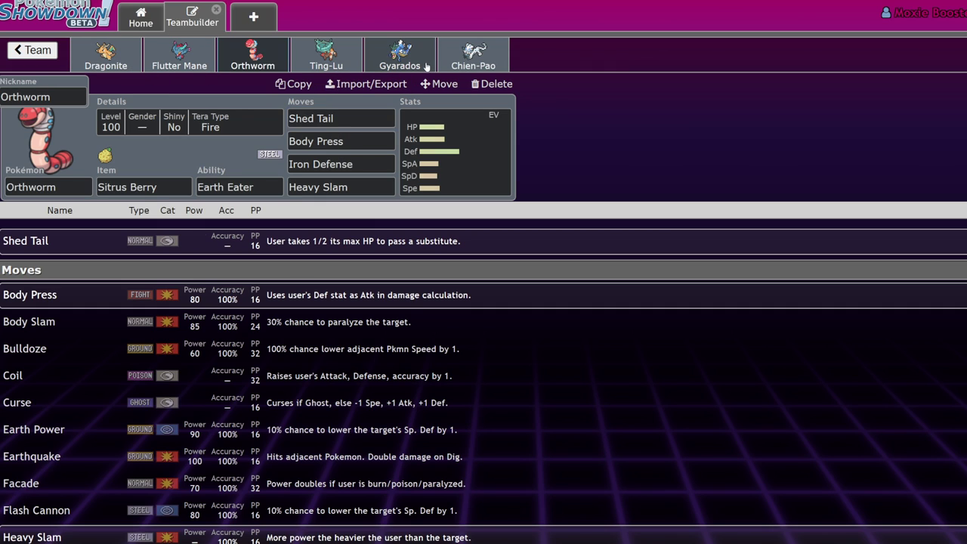
left_click(400, 55)
left_click(81, 51)
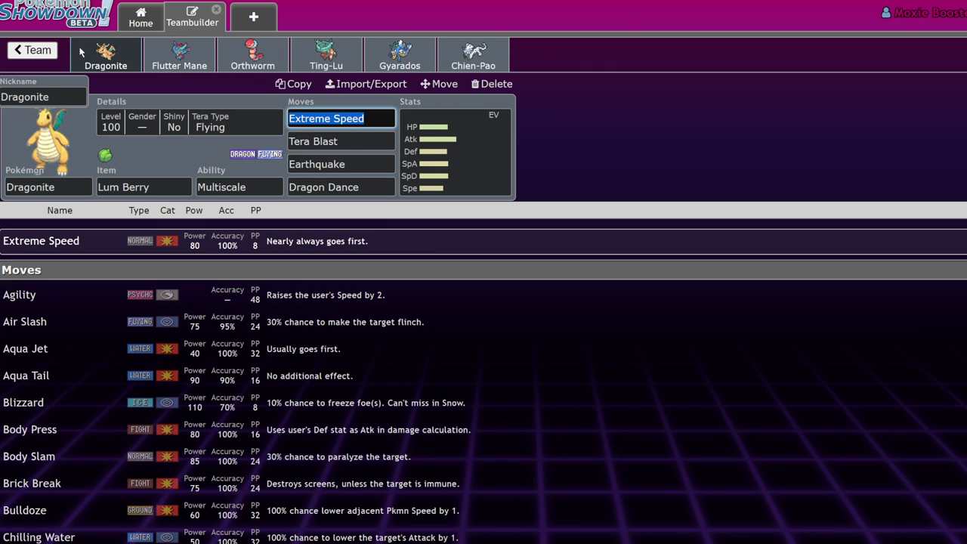
left_click(264, 53)
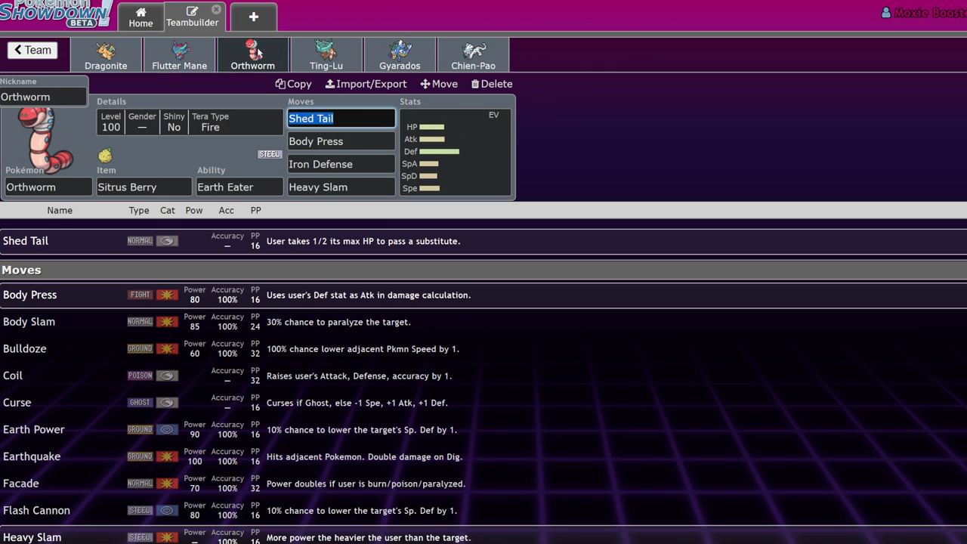
Look up Dragonite's Dragon Dance move and check the sets of Chien-Pao and Flutter Mane, ending on Flutter Mane's stats.
left_click(91, 59)
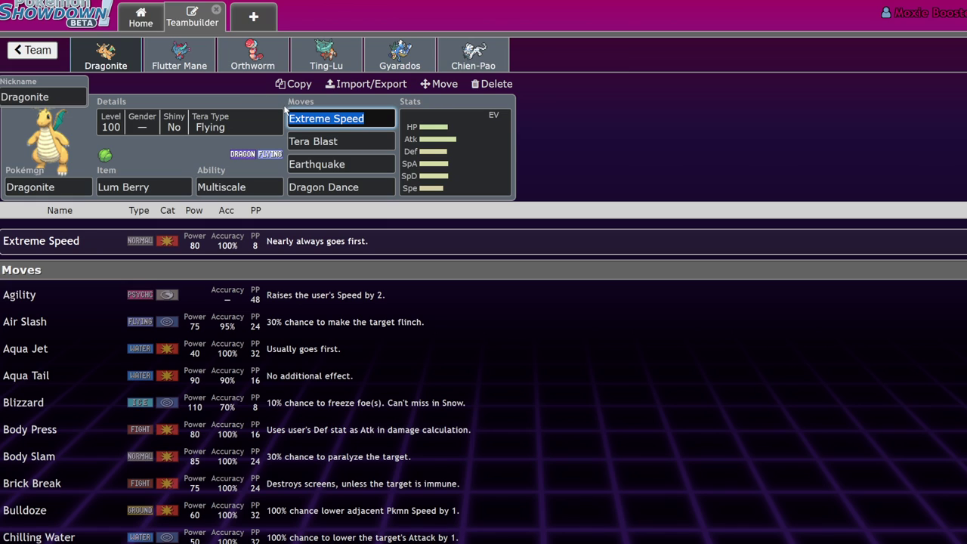
left_click(332, 187)
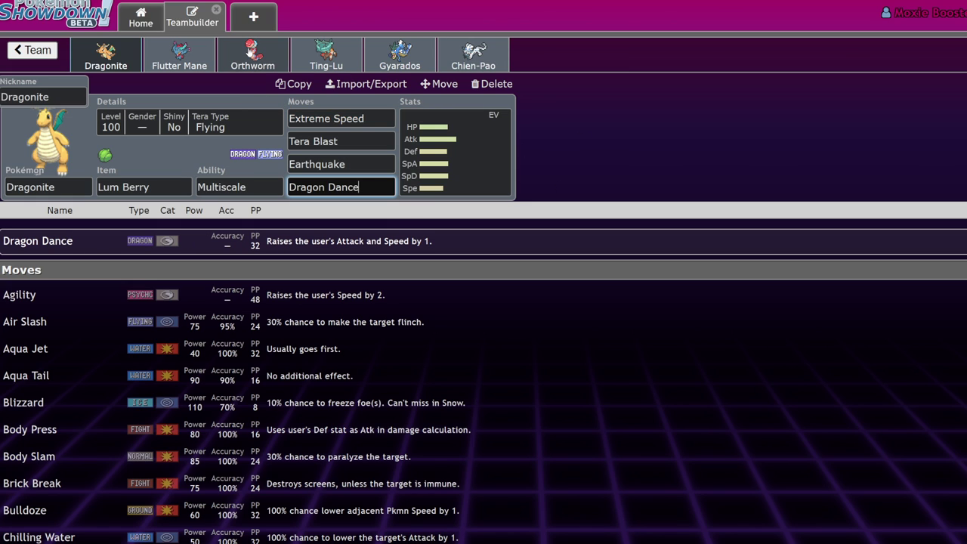
left_click(473, 54)
left_click(181, 66)
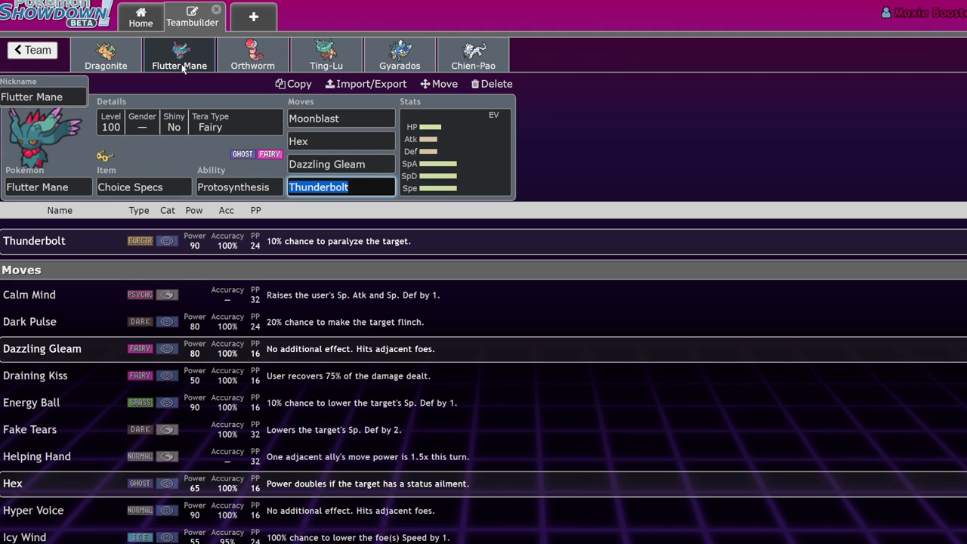
left_click(461, 159)
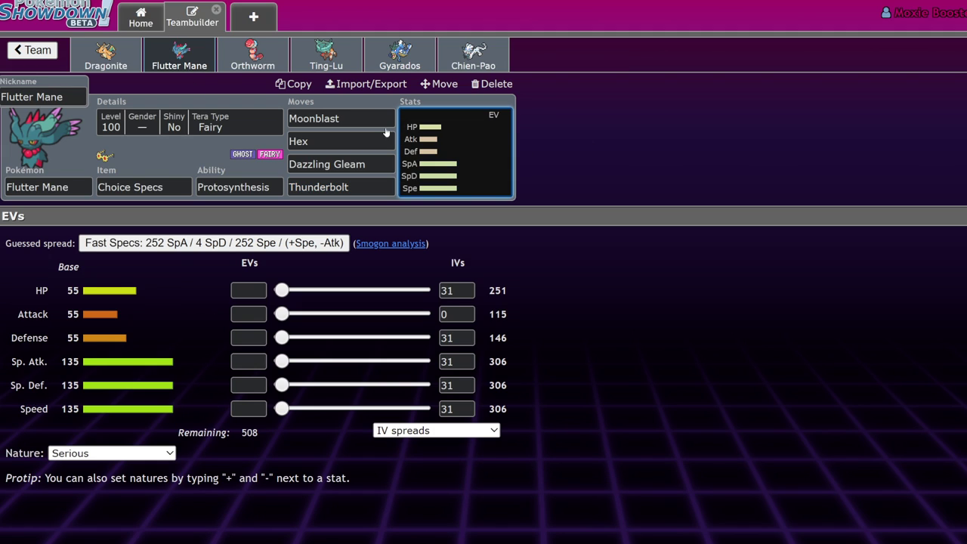
Review the sets and stats of Gyarados, Dragonite and Orthworm in turn, ending on Orthworm.
left_click(267, 66)
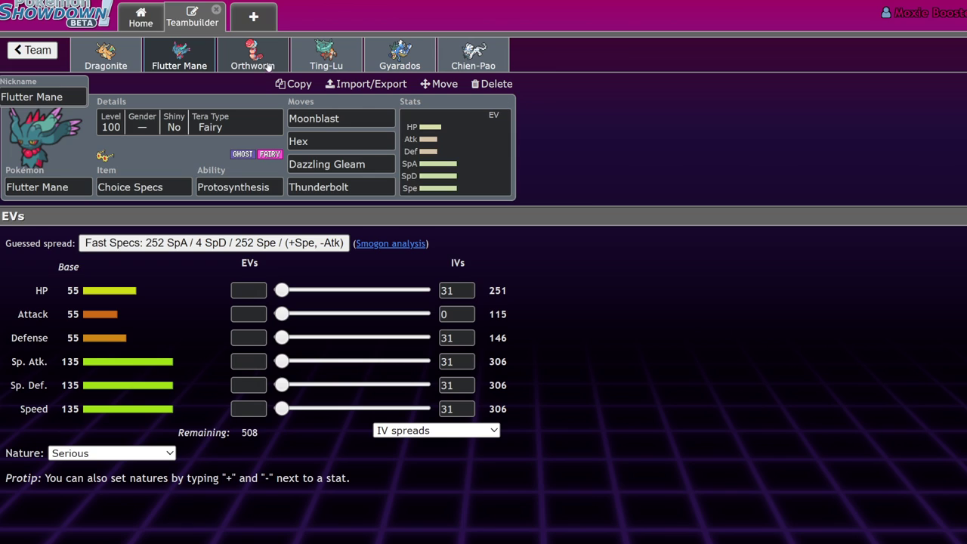
left_click(405, 50)
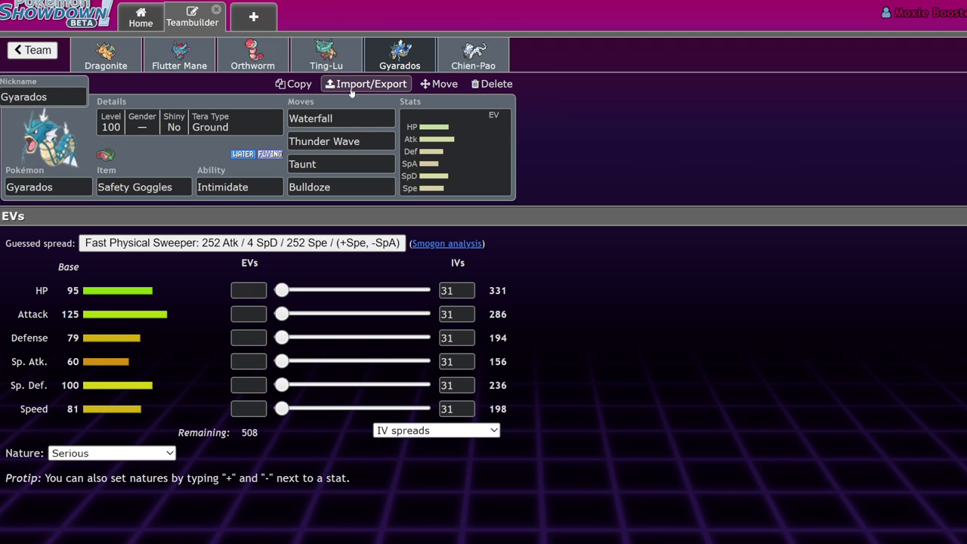
left_click(104, 60)
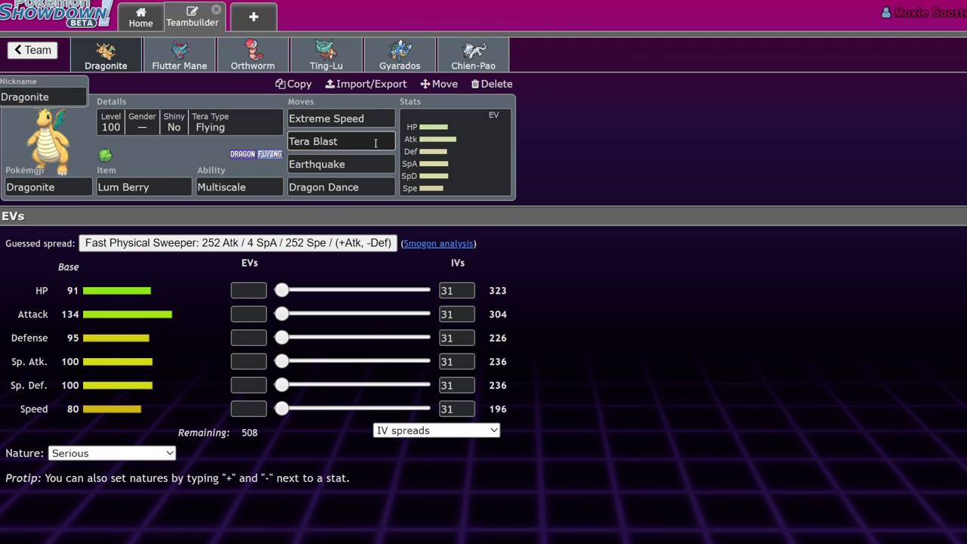
left_click(276, 55)
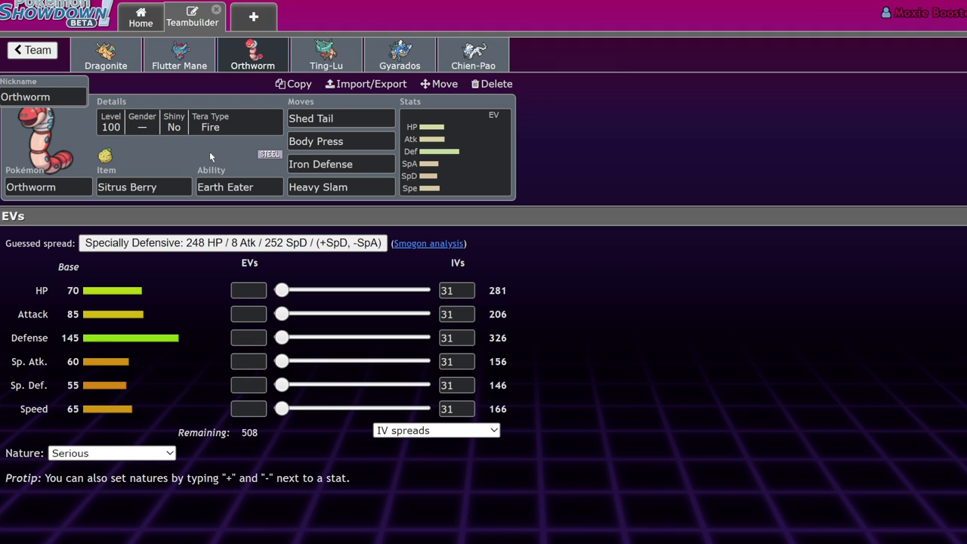
Open Ting-Lu's set, look up its held item and keep Choice Band selected.
left_click(341, 57)
left_click(340, 119)
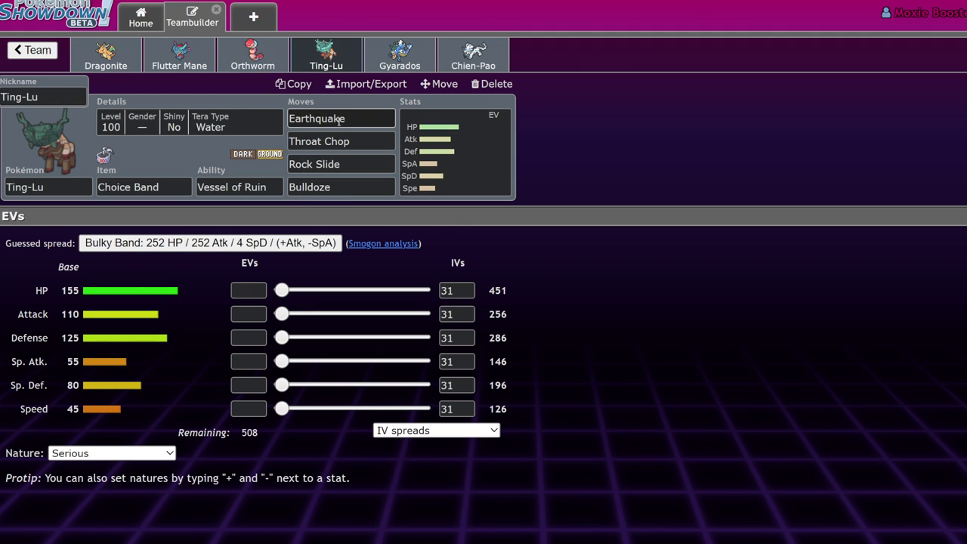
key("shift+Tab")
key("shift+Tab")
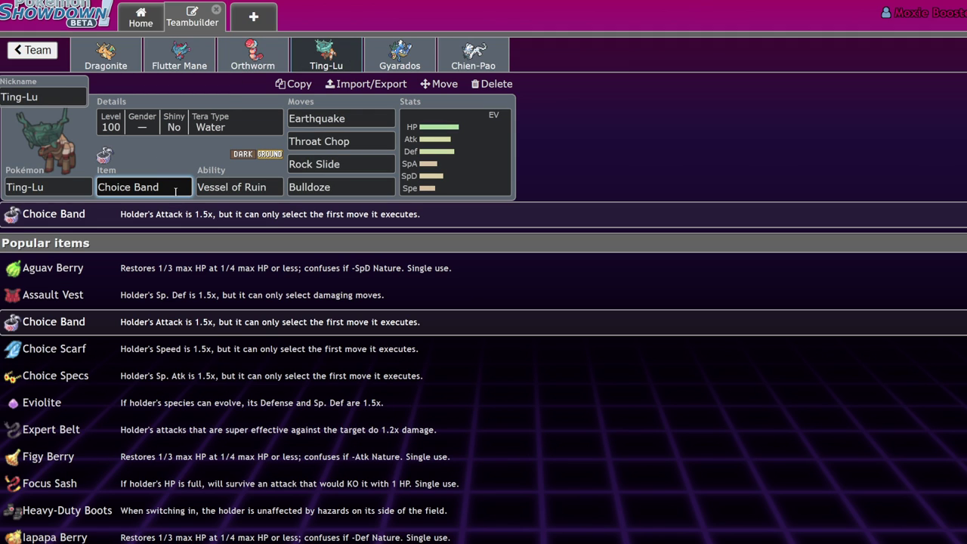
left_click(91, 324)
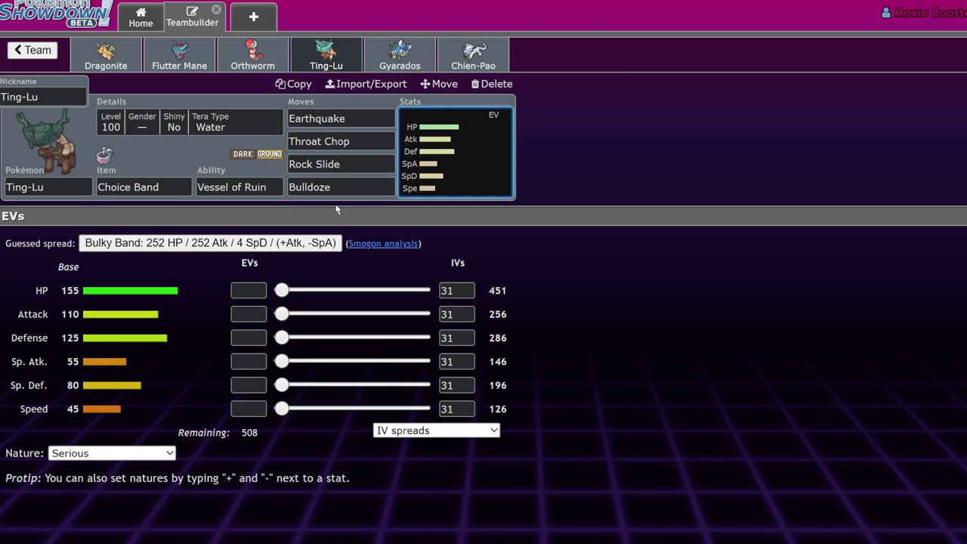
Compare Orthworm's set with Ting-Lu's Earthquake and Gyarados's Waterfall, ending on Gyarados.
left_click(272, 53)
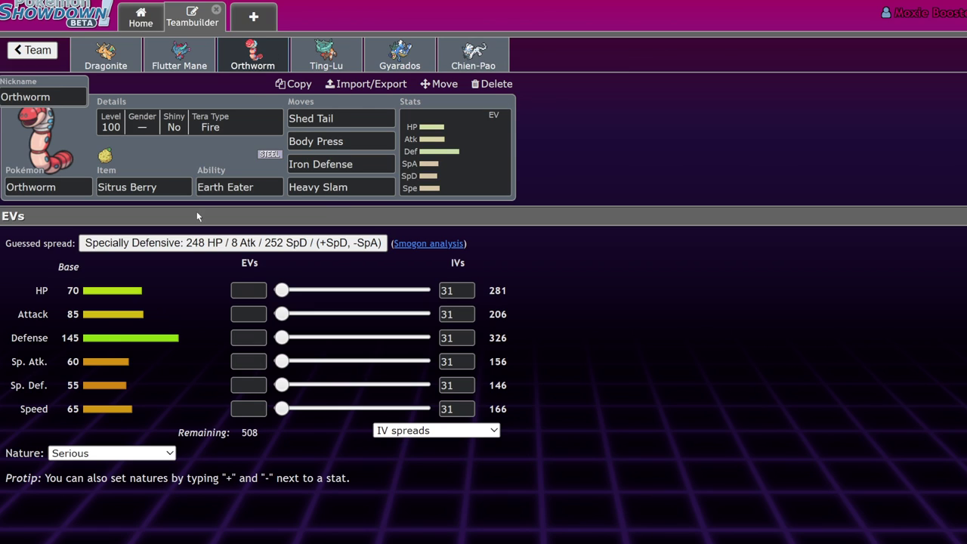
left_click(312, 62)
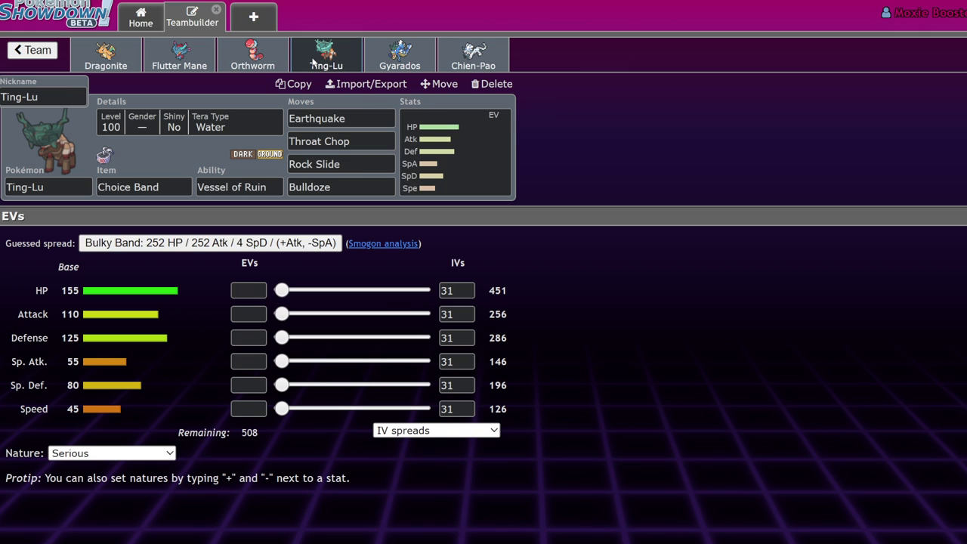
left_click(362, 123)
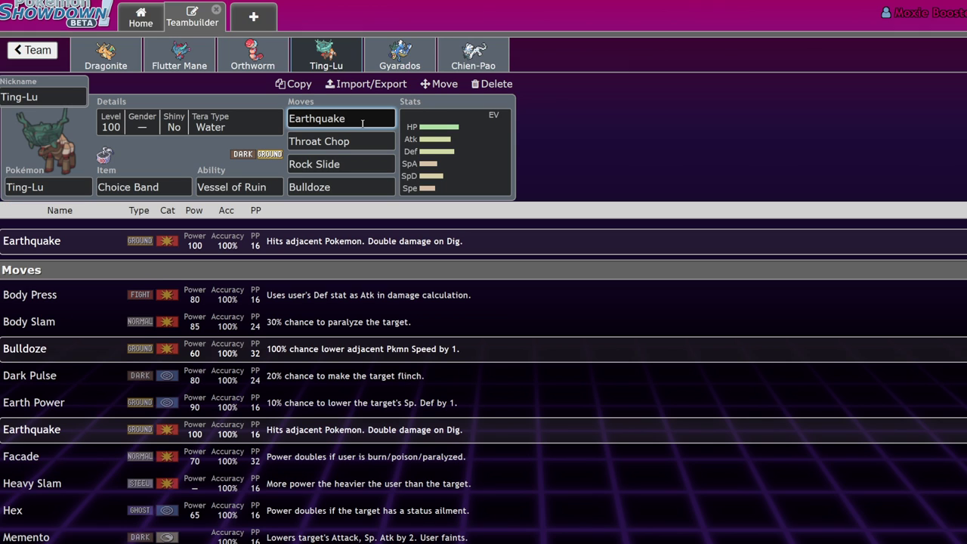
left_click(395, 61)
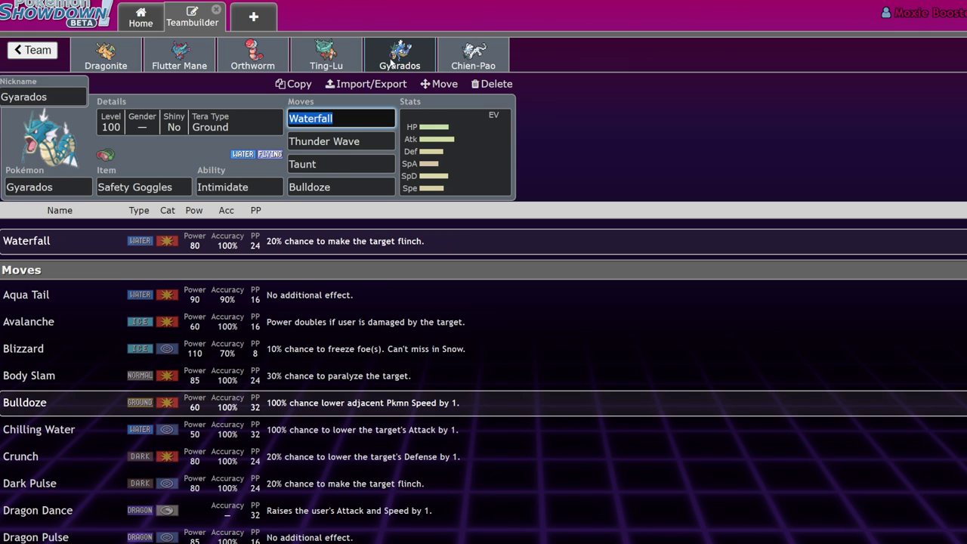
Open Orthworm's base stats and EV spread, compare them with Gyarados's, and end on Chien-Pao's stats.
left_click(278, 47)
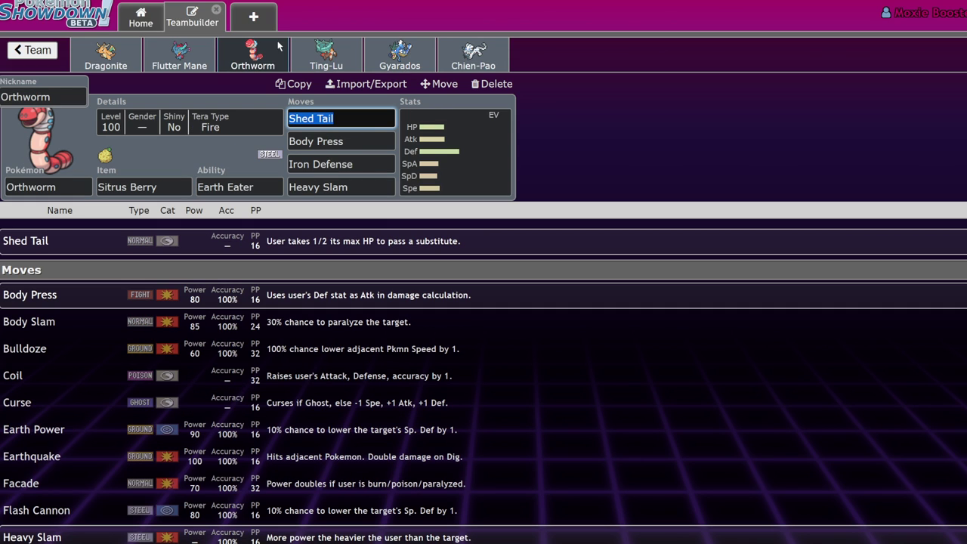
left_click(445, 154)
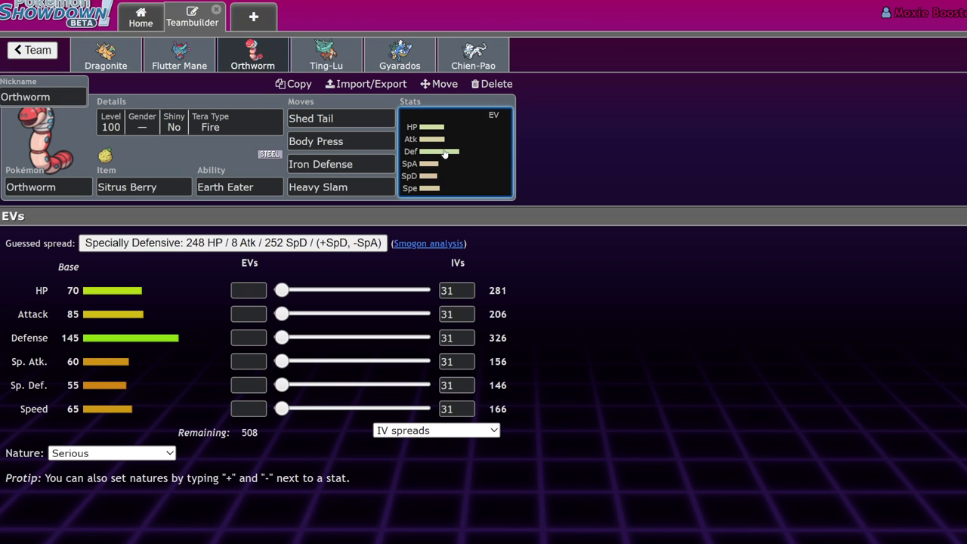
left_click(389, 65)
left_click(280, 66)
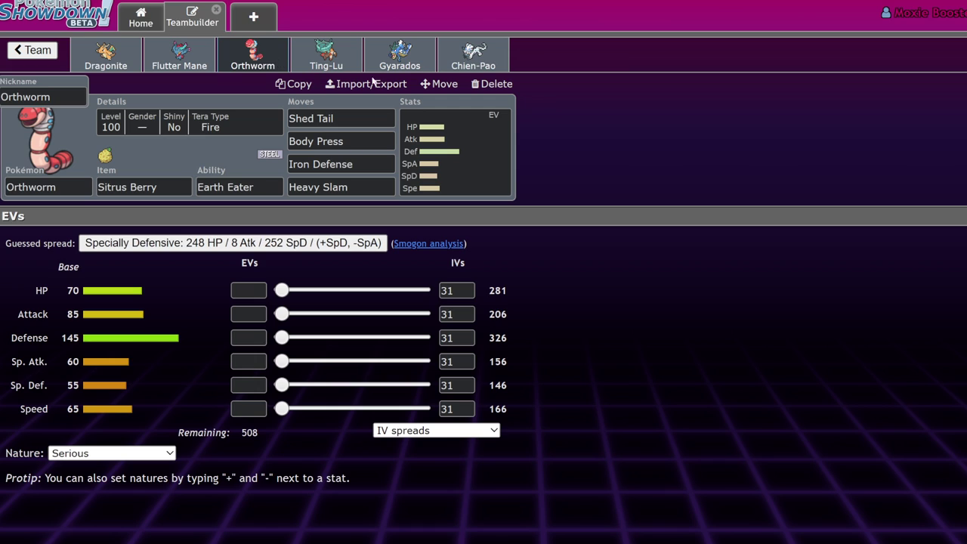
left_click(505, 65)
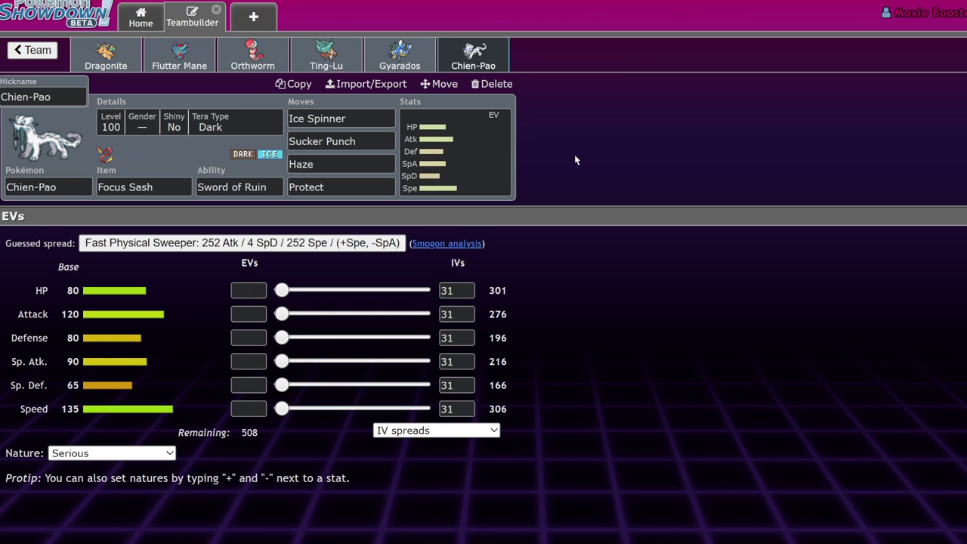
Review the sets and stats of Flutter Mane, Orthworm and Ting-Lu, ending on Dragonite.
left_click(151, 66)
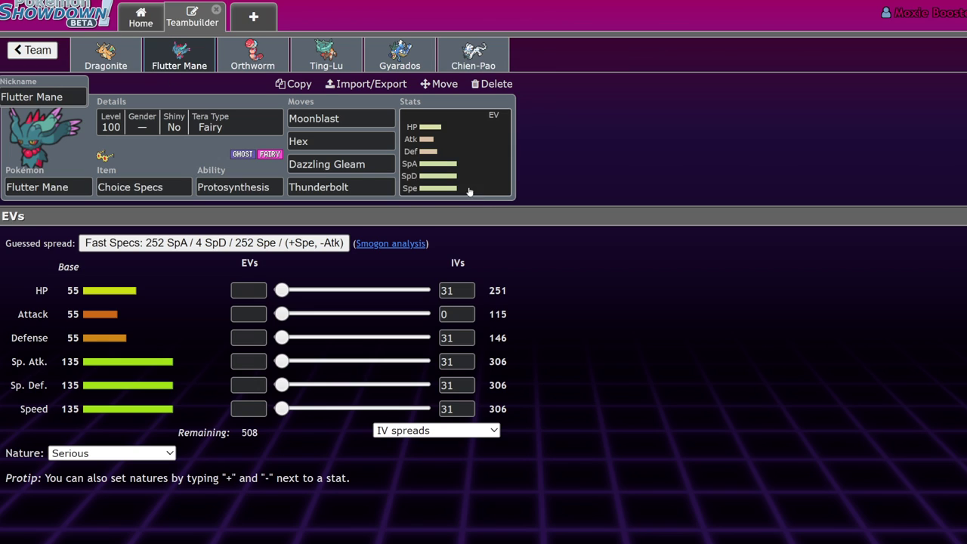
left_click(257, 62)
left_click(322, 65)
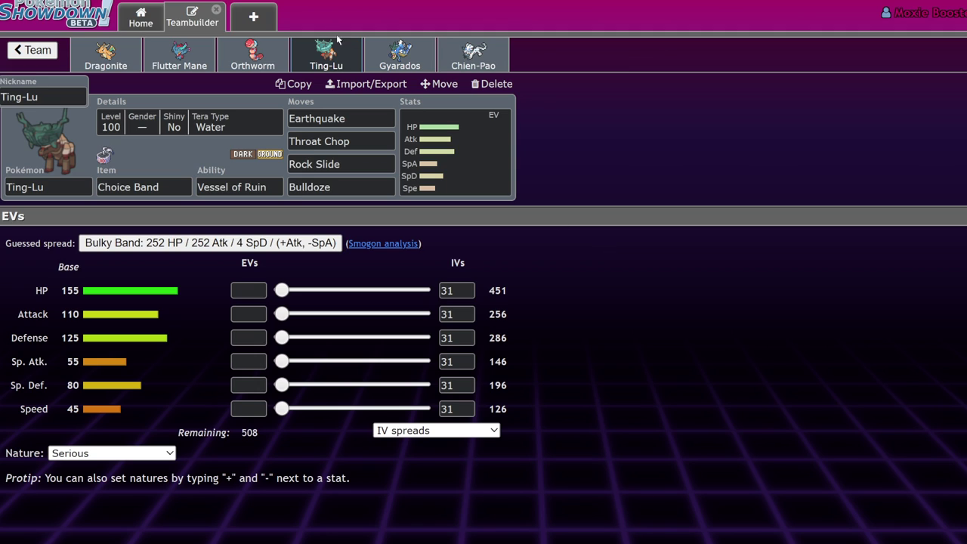
left_click(274, 58)
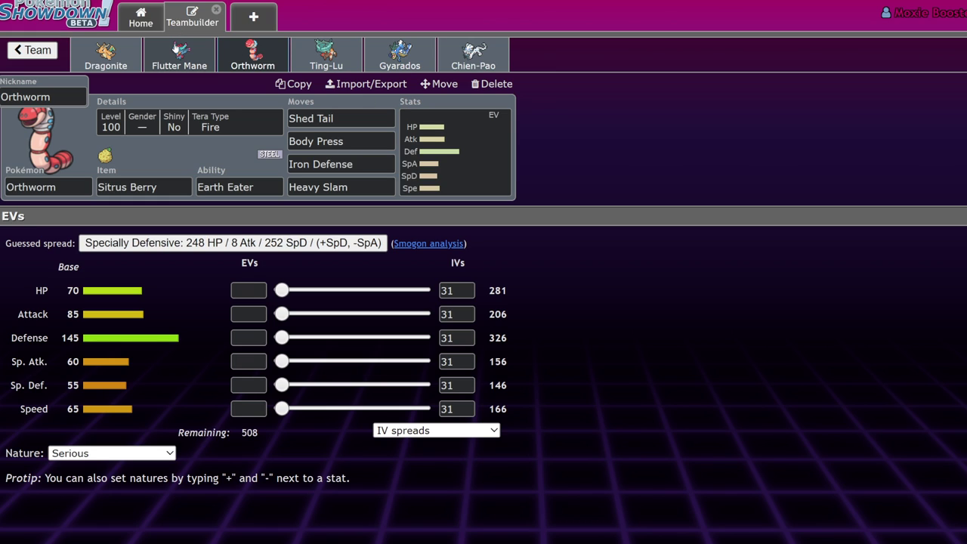
left_click(105, 60)
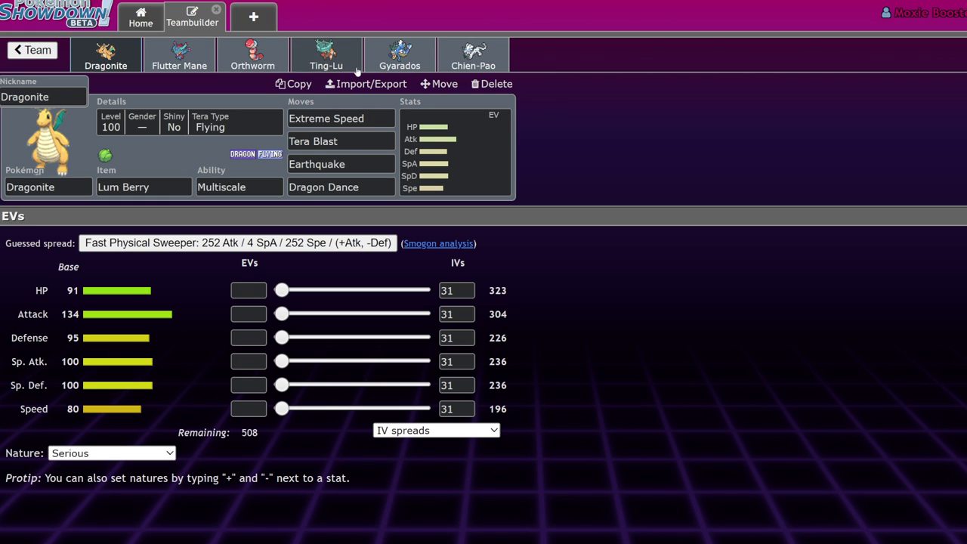
Check the sets of Gyarados, Chien-Pao and Flutter Mane against Orthworm's, ending on Orthworm.
left_click(400, 65)
left_click(455, 62)
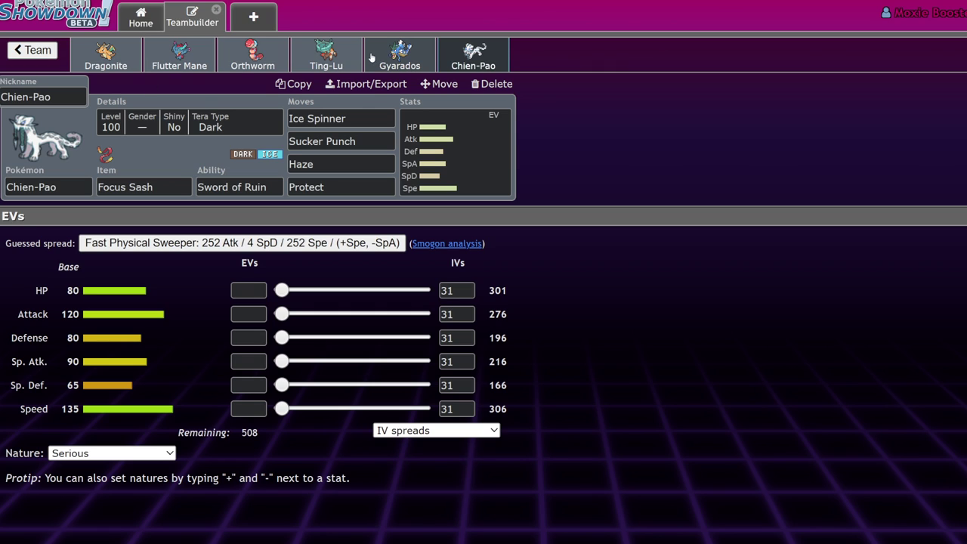
left_click(263, 65)
left_click(202, 67)
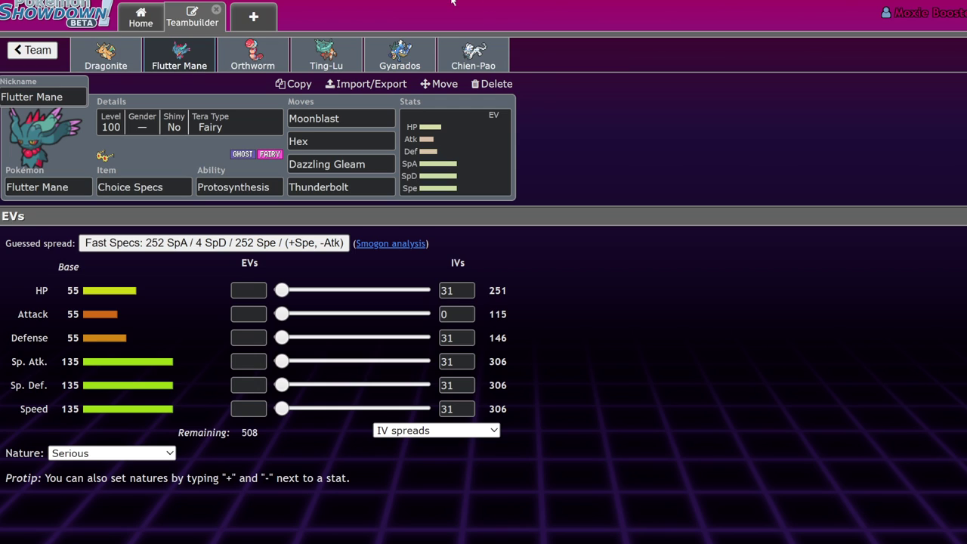
left_click(256, 52)
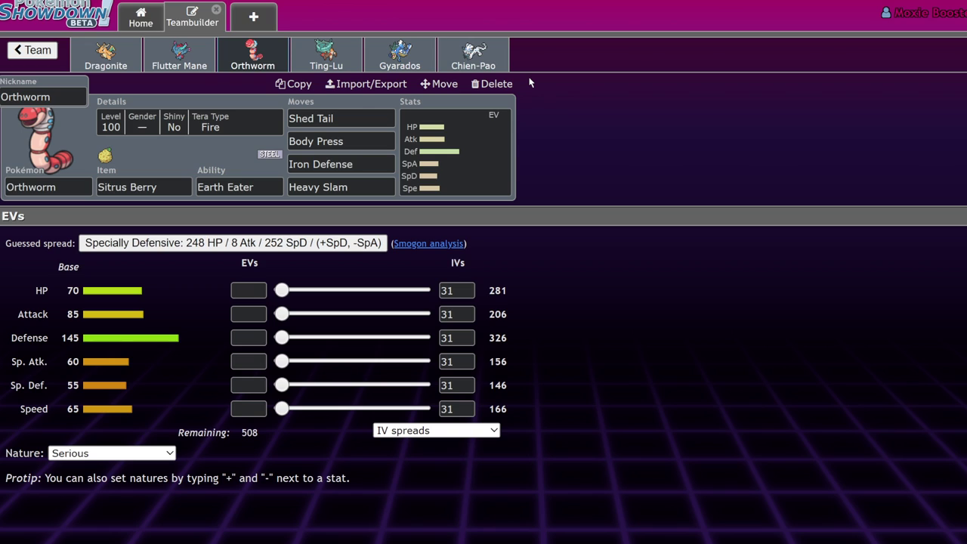
Compare Ting-Lu's set and stats with those of Gyarados, Dragonite and Flutter Mane, ending on Ting-Lu.
left_click(419, 53)
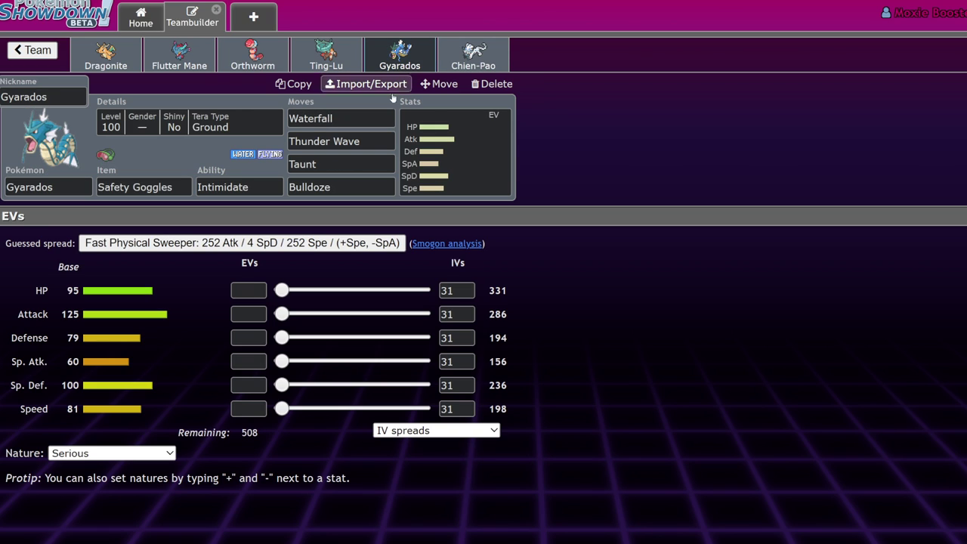
left_click(333, 54)
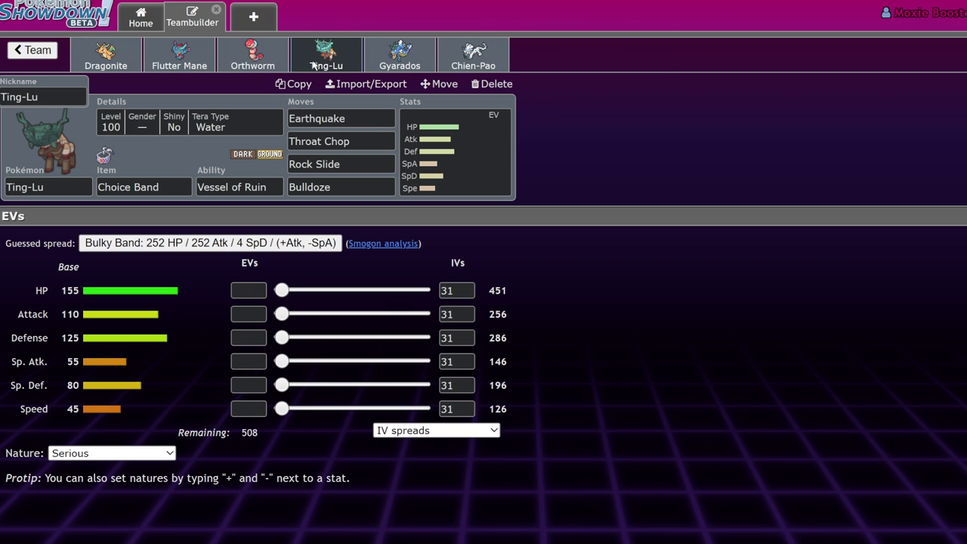
left_click(104, 67)
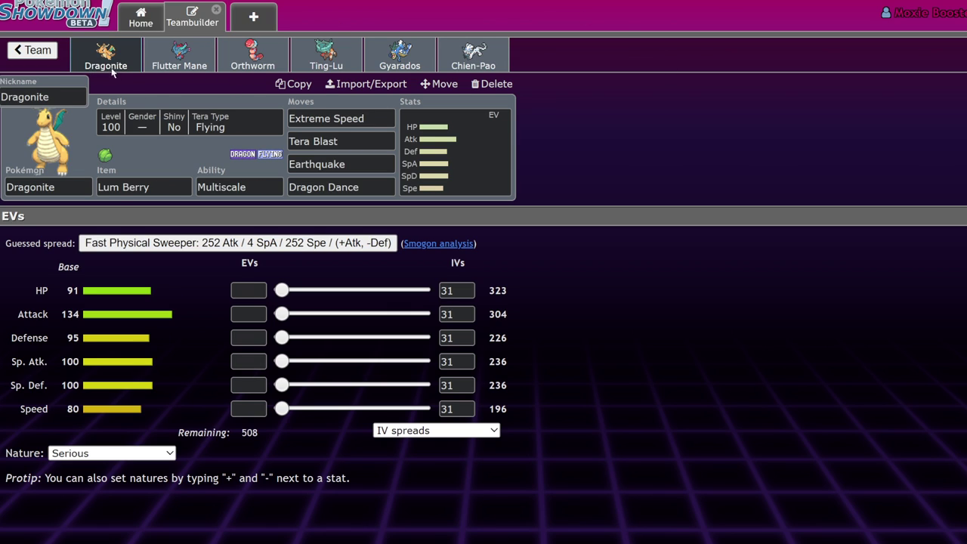
left_click(337, 68)
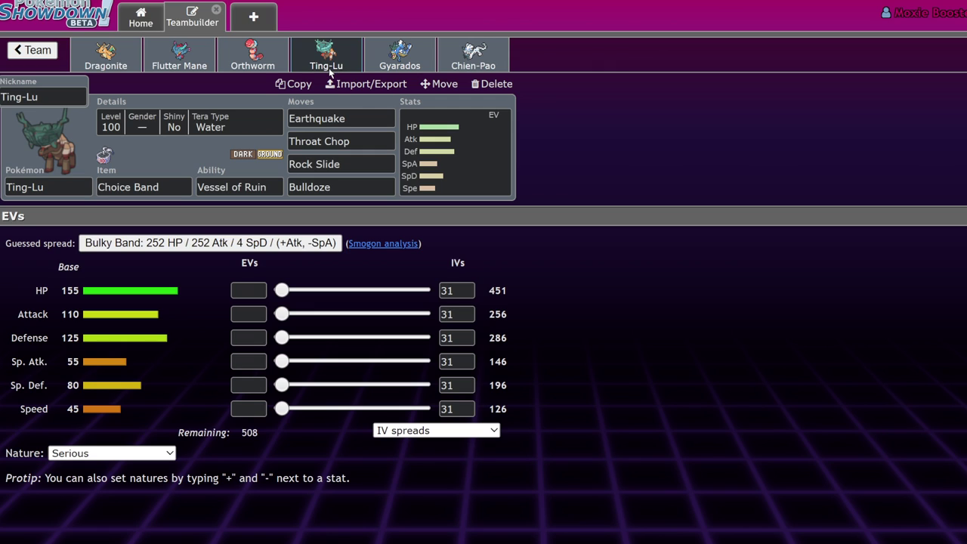
left_click(180, 57)
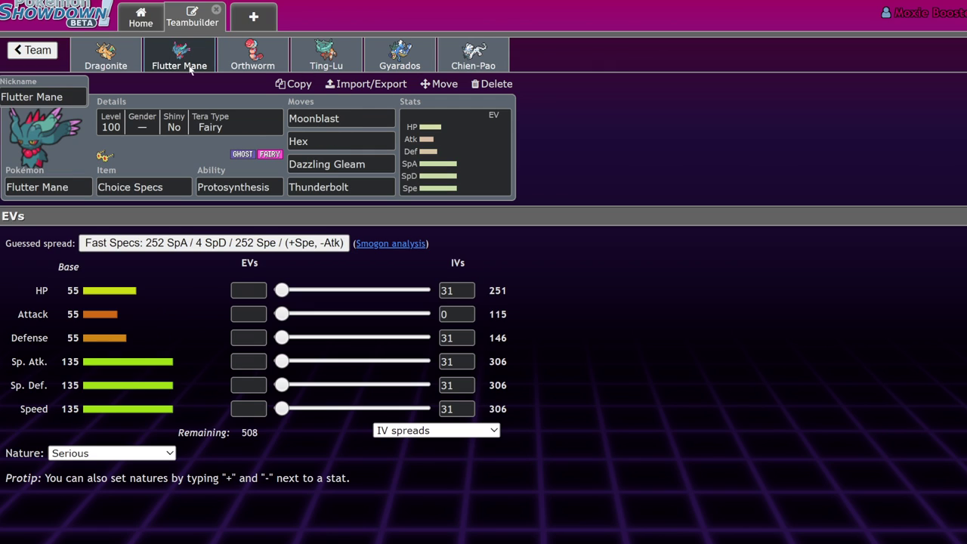
left_click(352, 50)
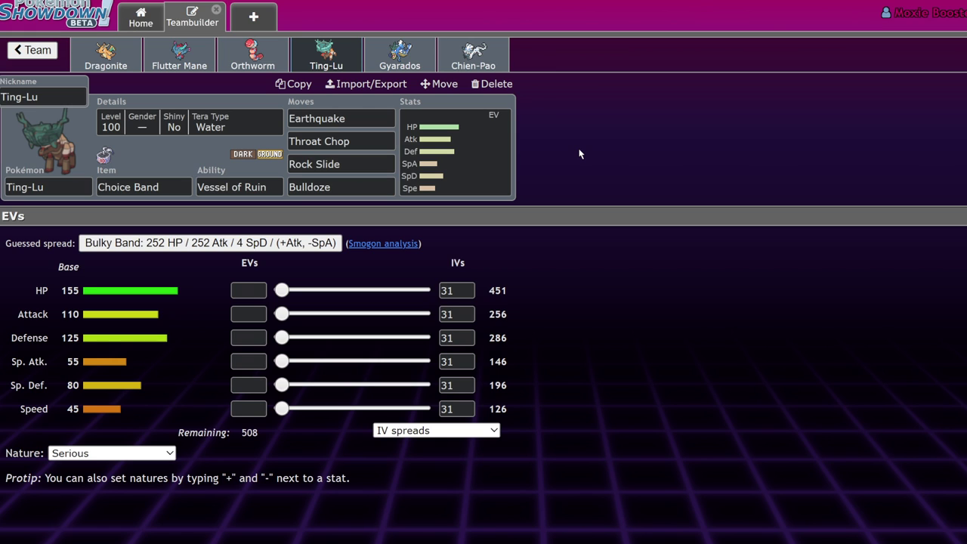
Leave the current team, return to the list of all teams and look over the Portland Regionals entries.
left_click(33, 50)
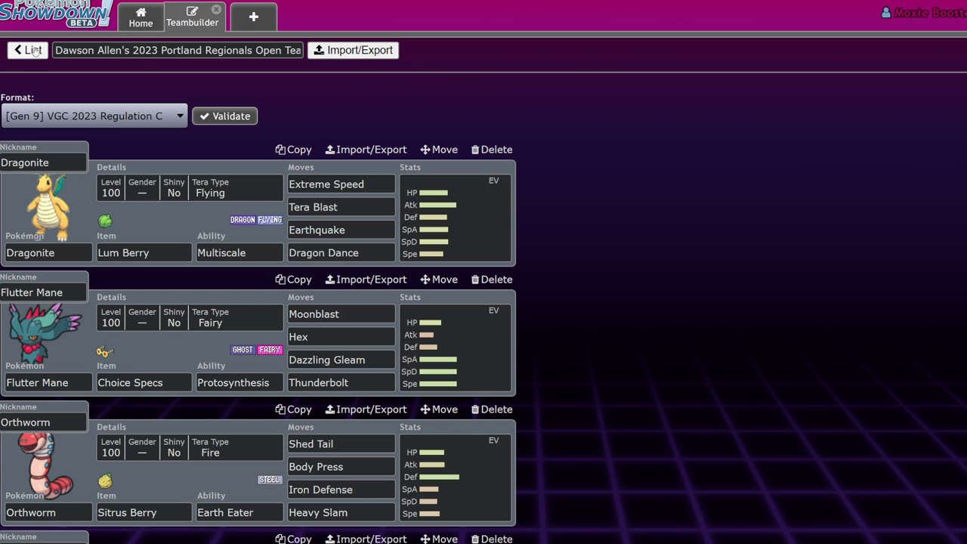
left_click(33, 49)
scroll(700, 267, "down", 2)
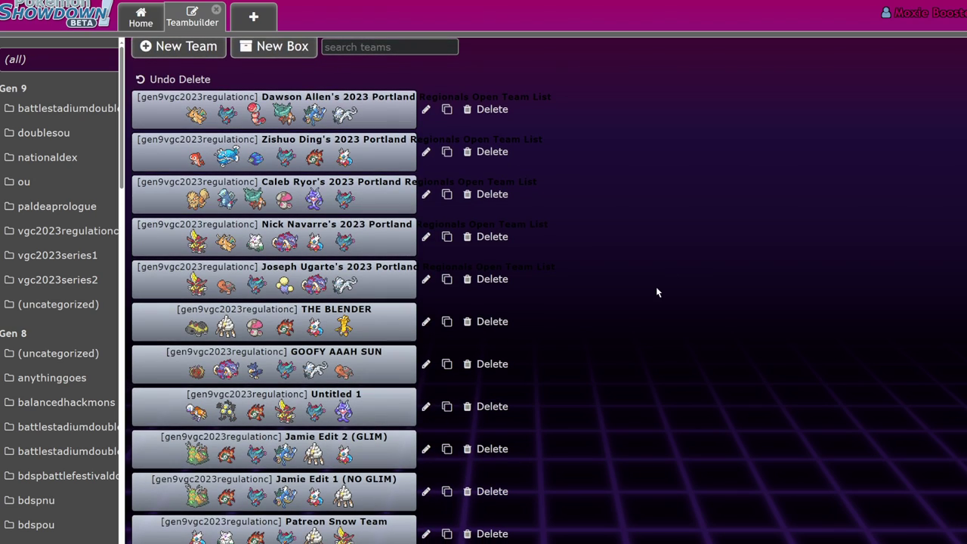
scroll(655, 288, "up", 3)
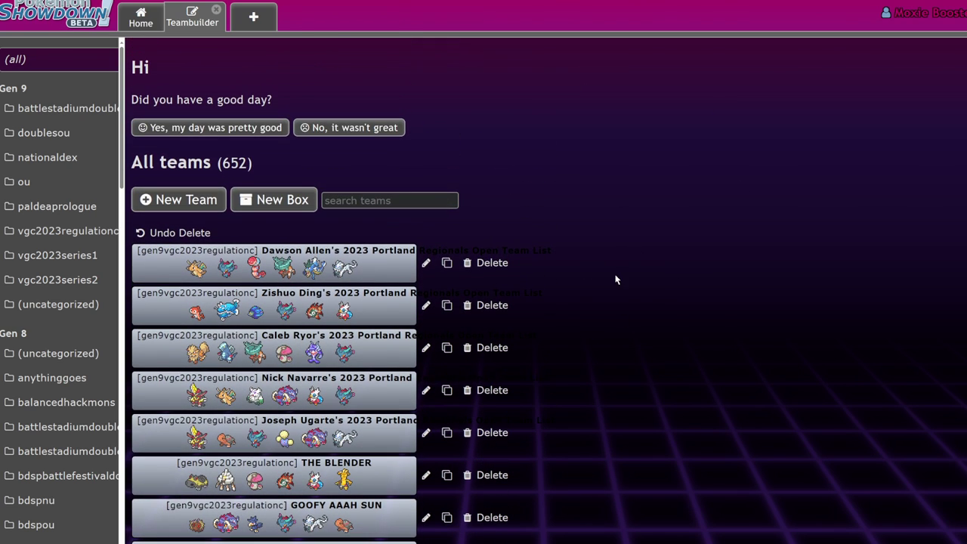